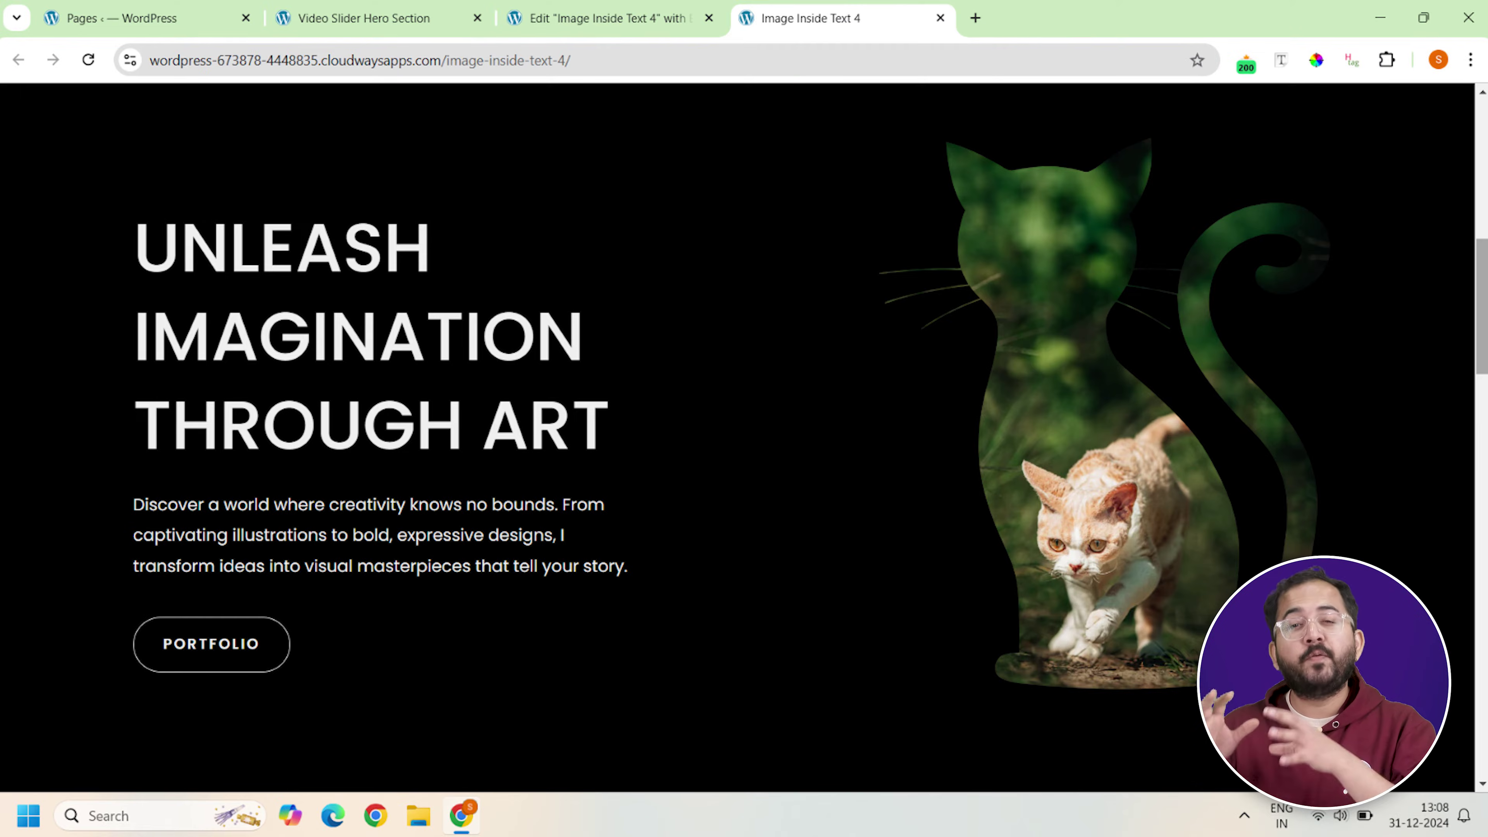
Preview the finished glass-morphism demo, then bring up the Flexbox/Grid choice on the blank page.
scroll(744, 386, up, 10)
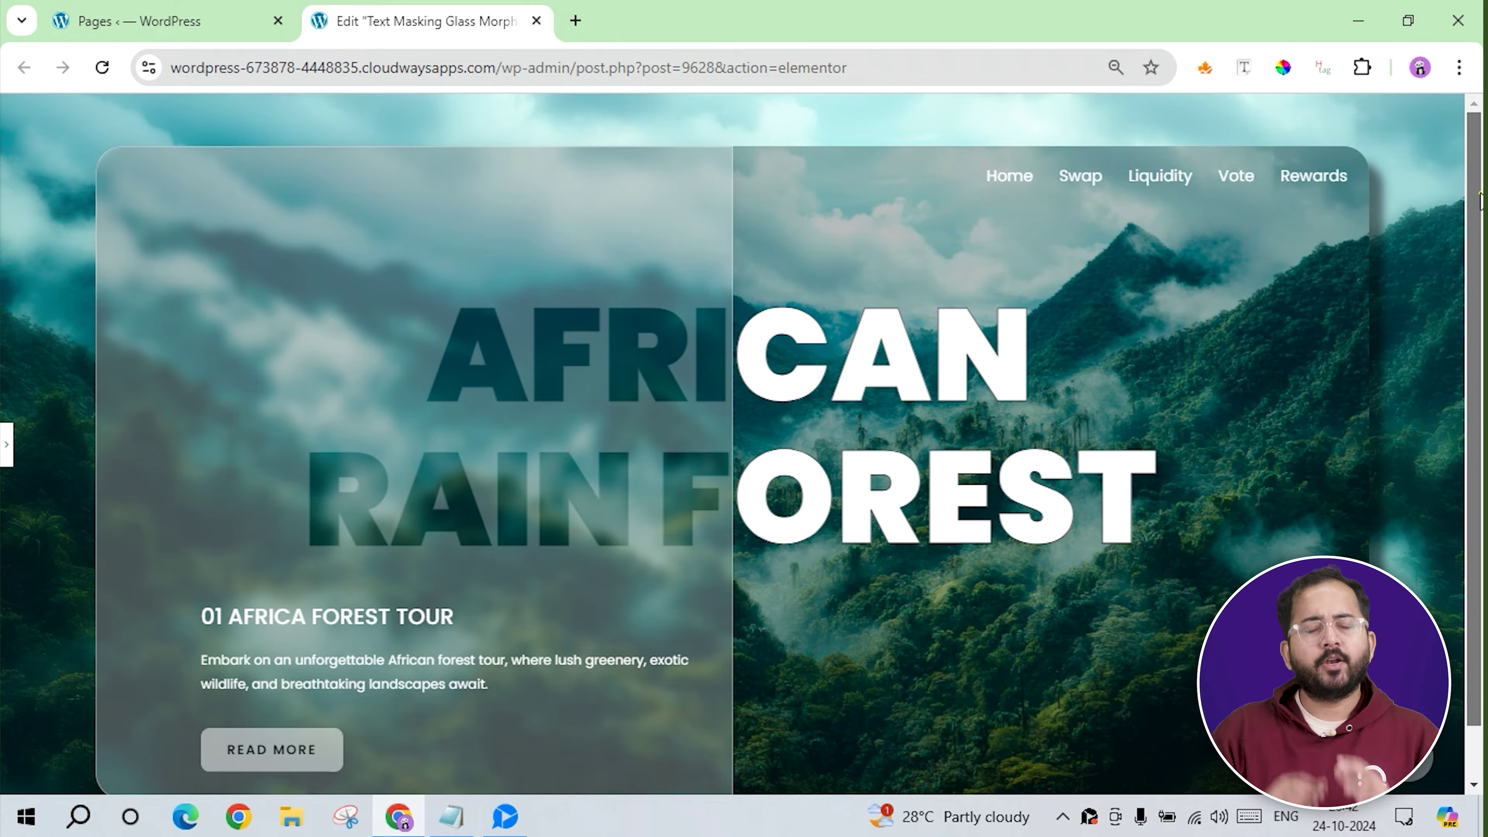
scroll(1480, 202, down, 1)
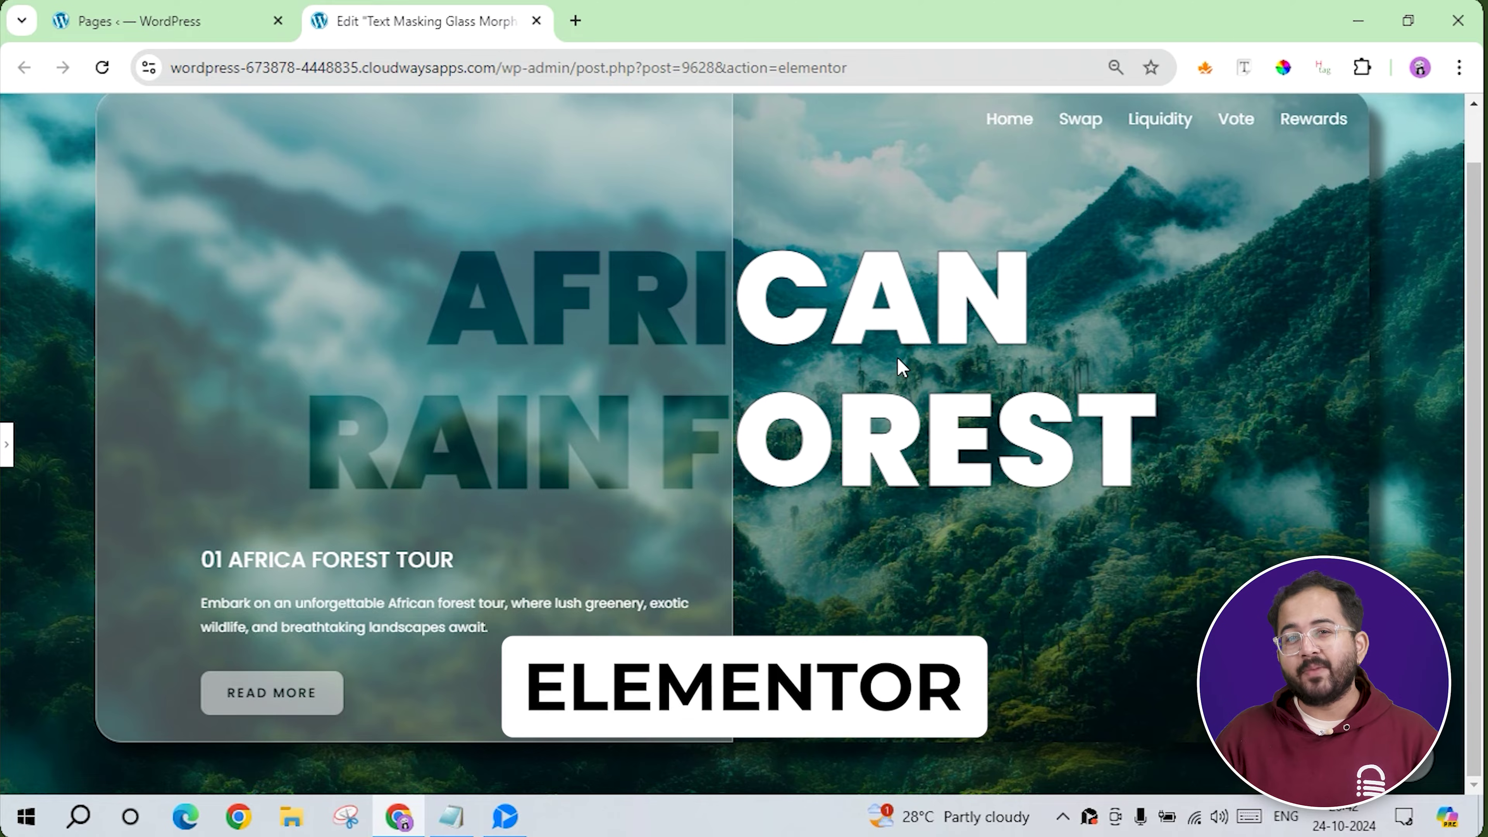
scroll(898, 357, up, 1)
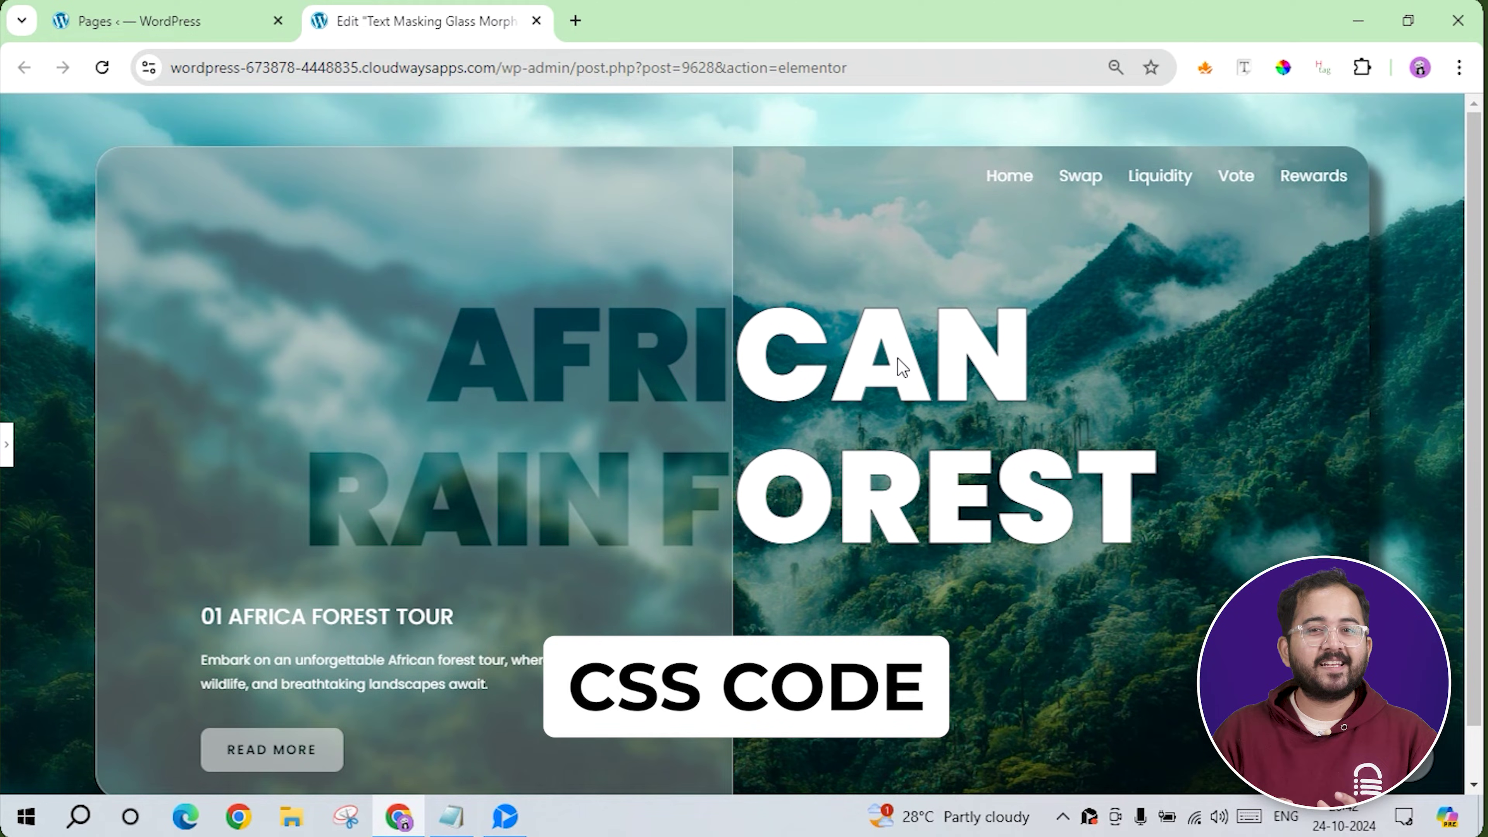
scroll(887, 357, down, 1)
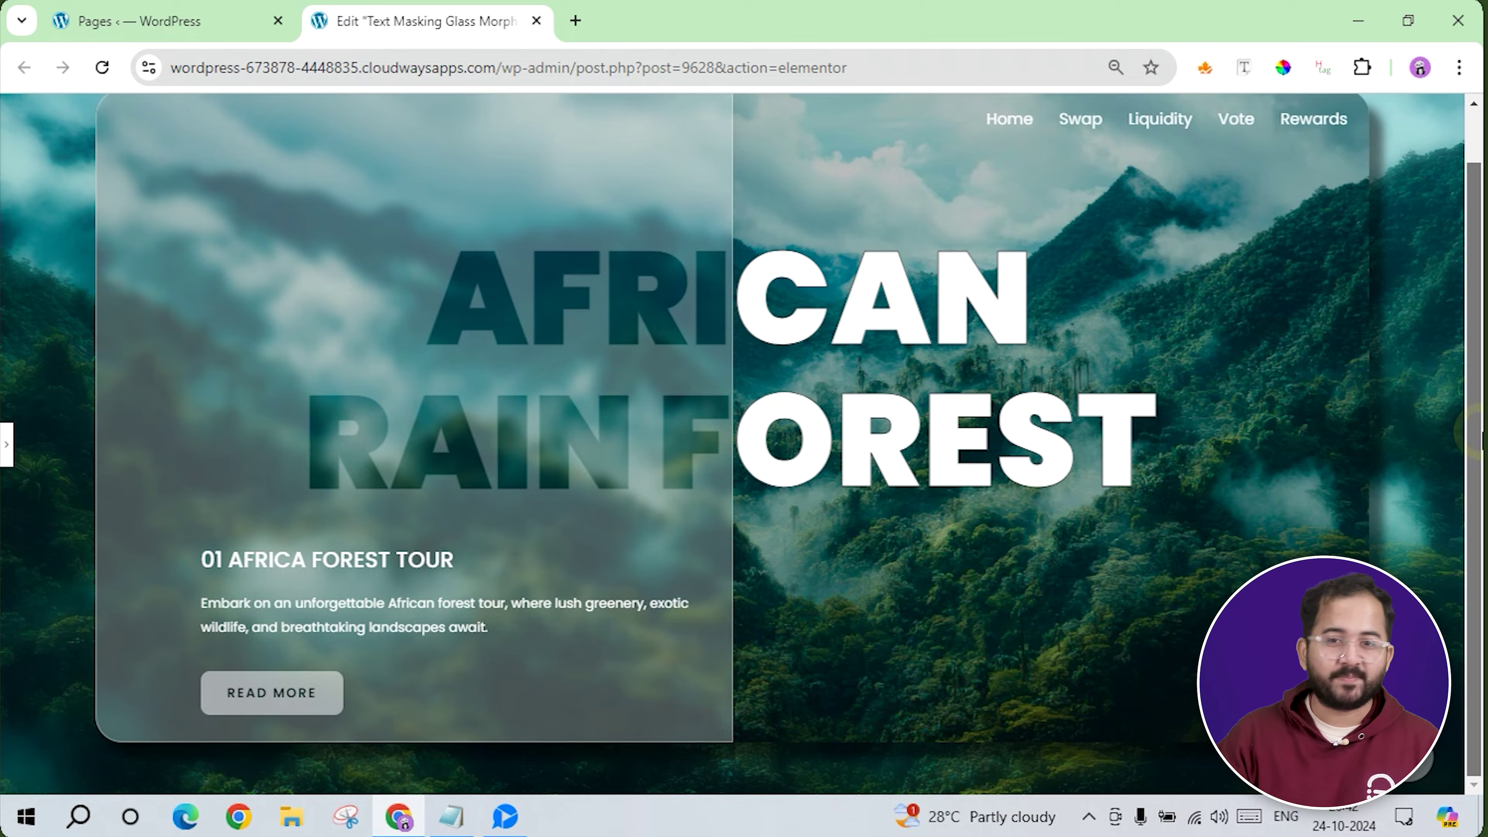
drag(1477, 440, 1478, 420)
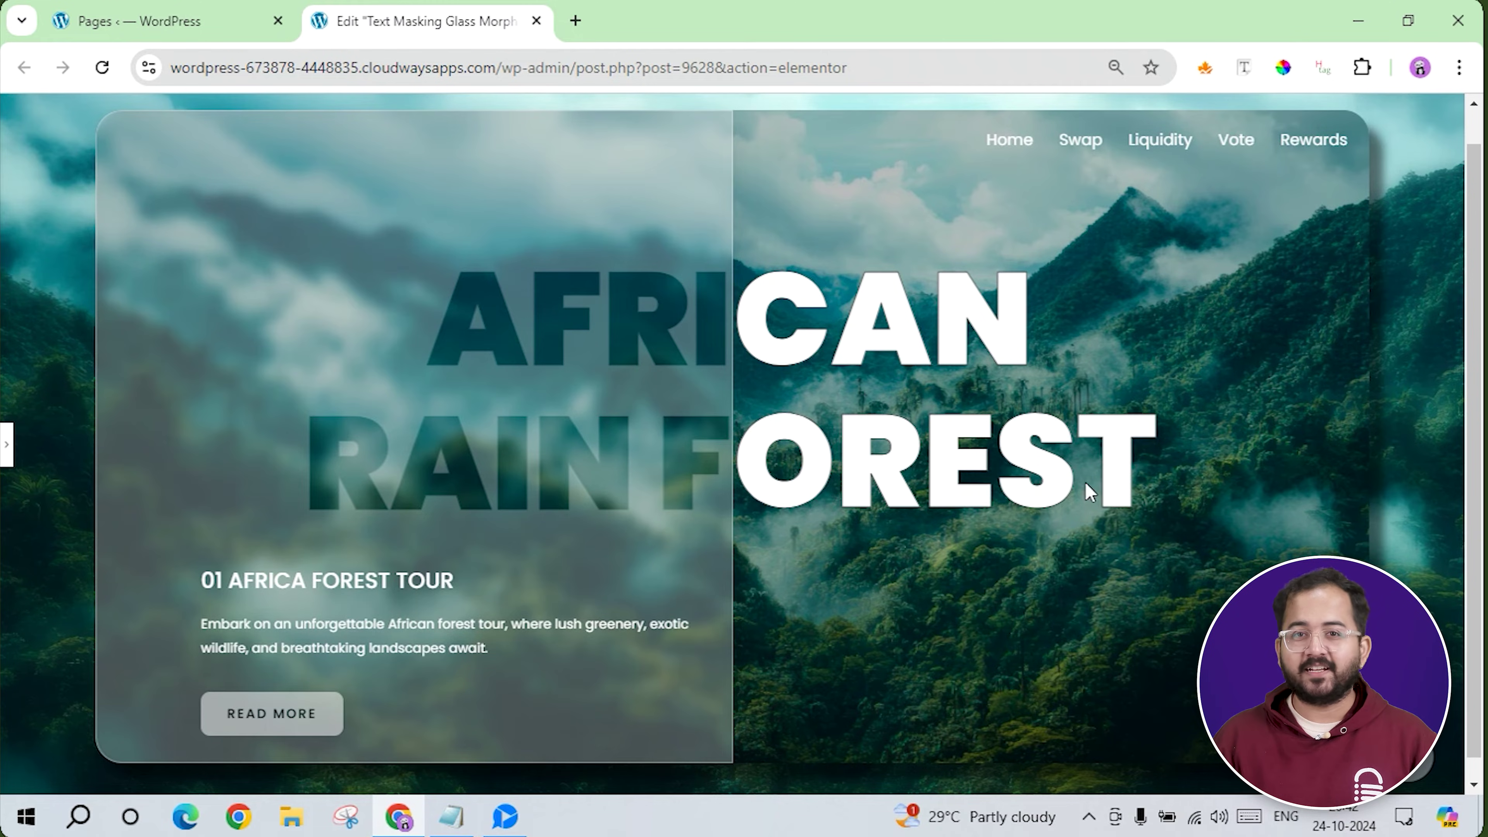
mouse_move(1179, 674)
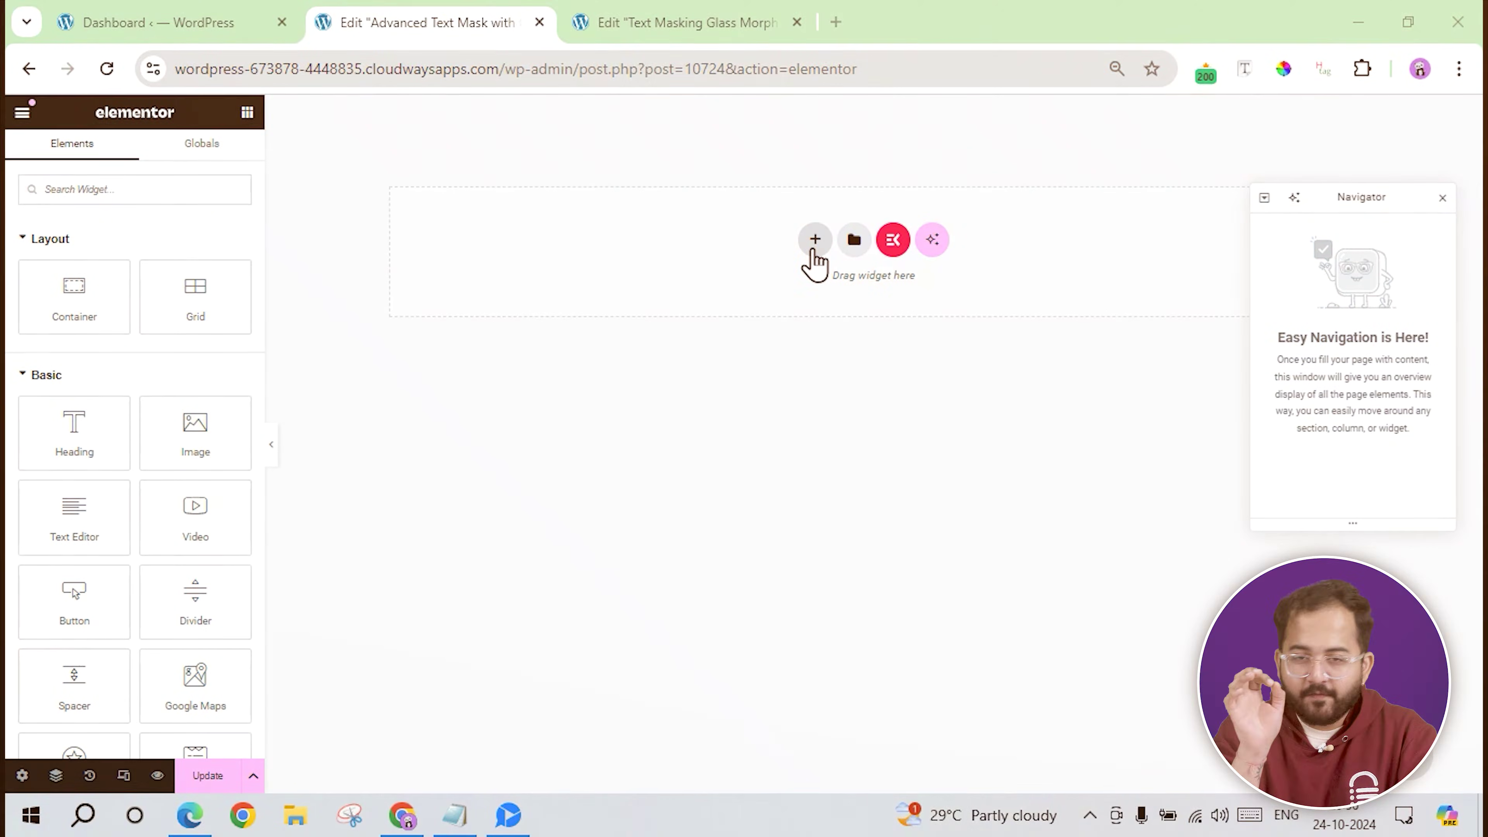
Add a single-row Flexbox container set to Full Width with a 100 vh minimum height.
click(814, 252)
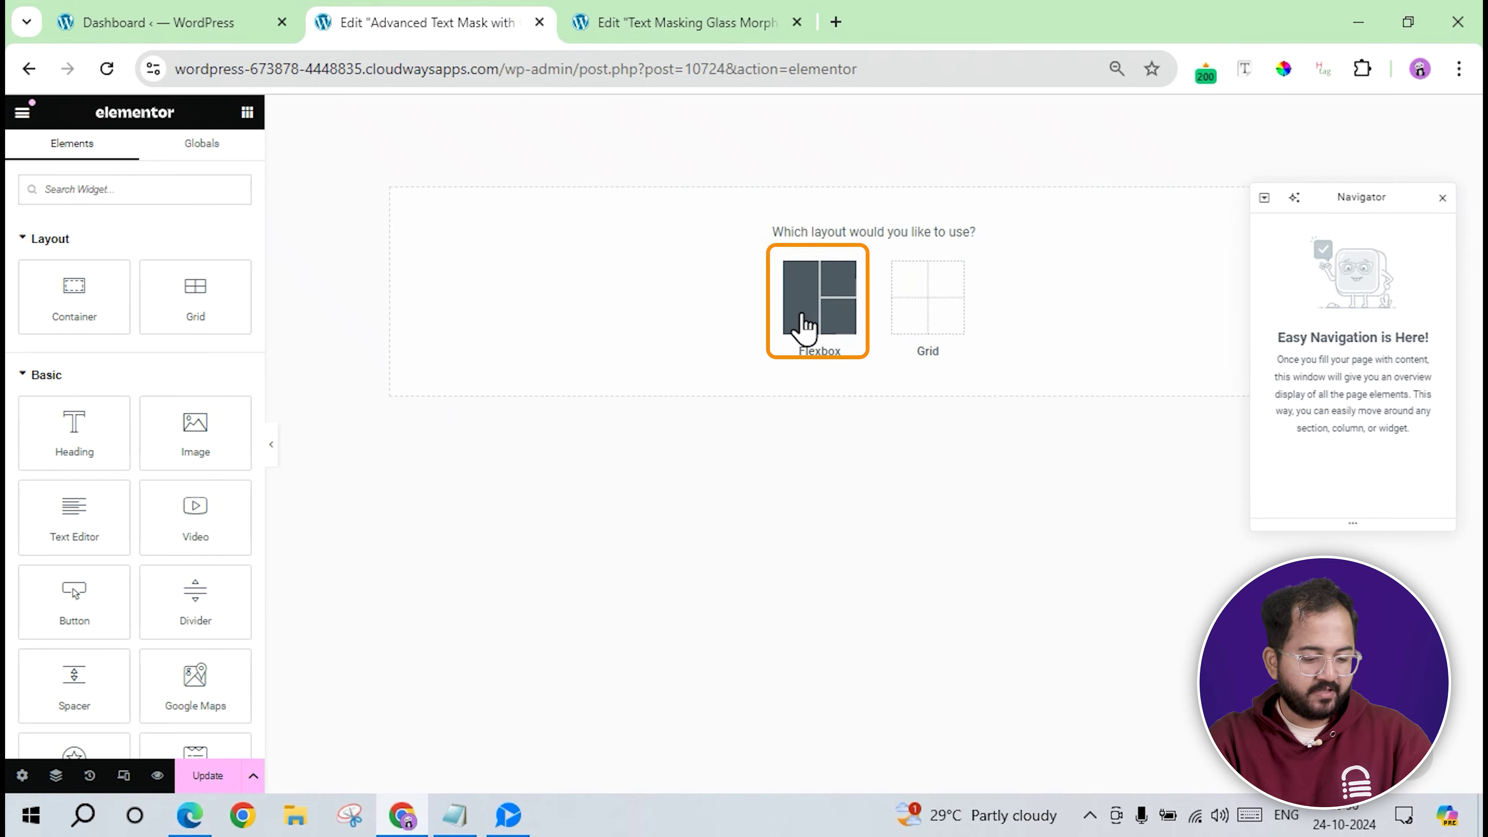
click(812, 323)
click(751, 289)
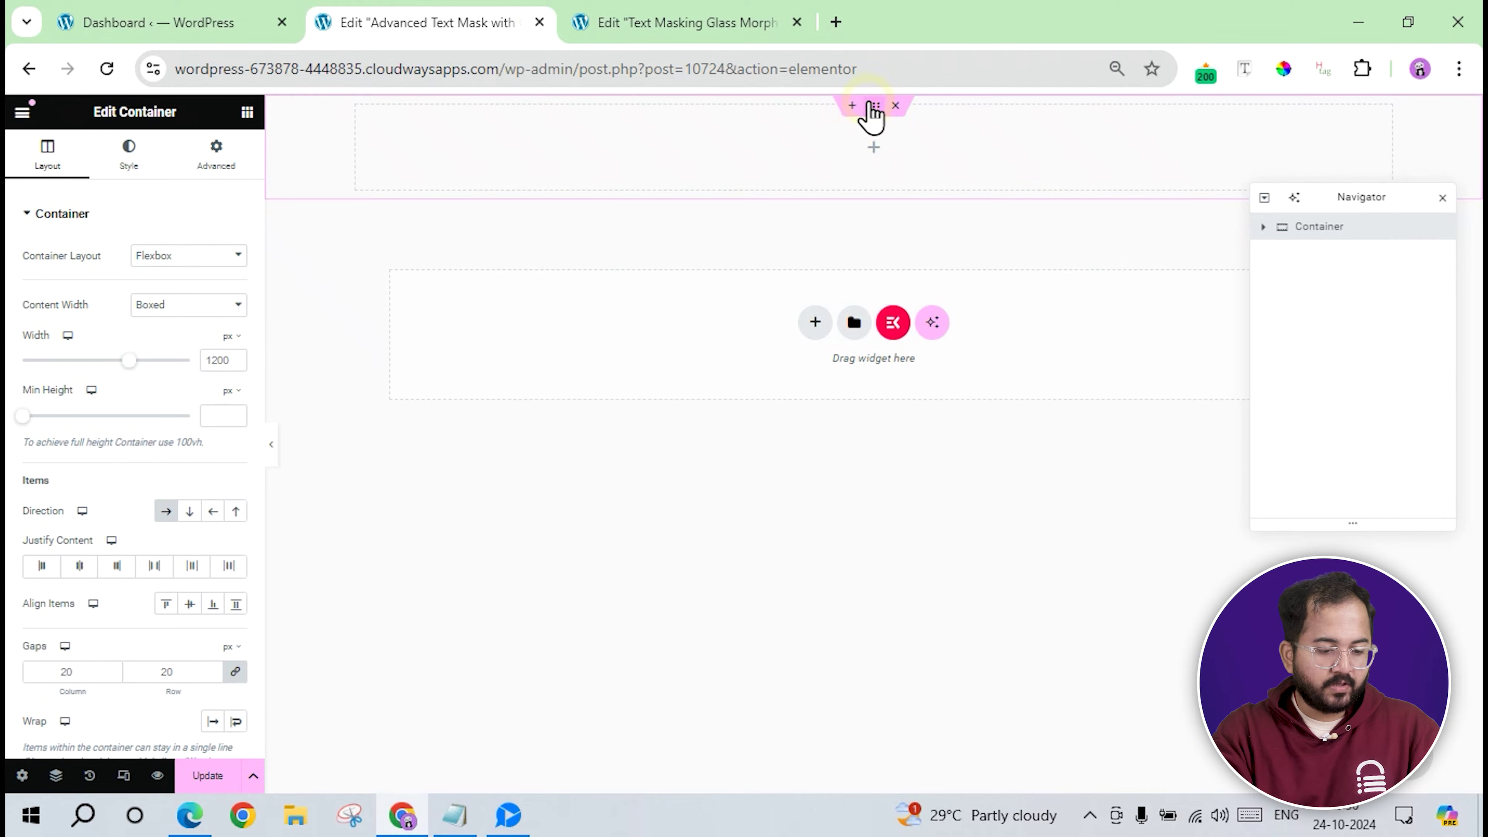
click(151, 305)
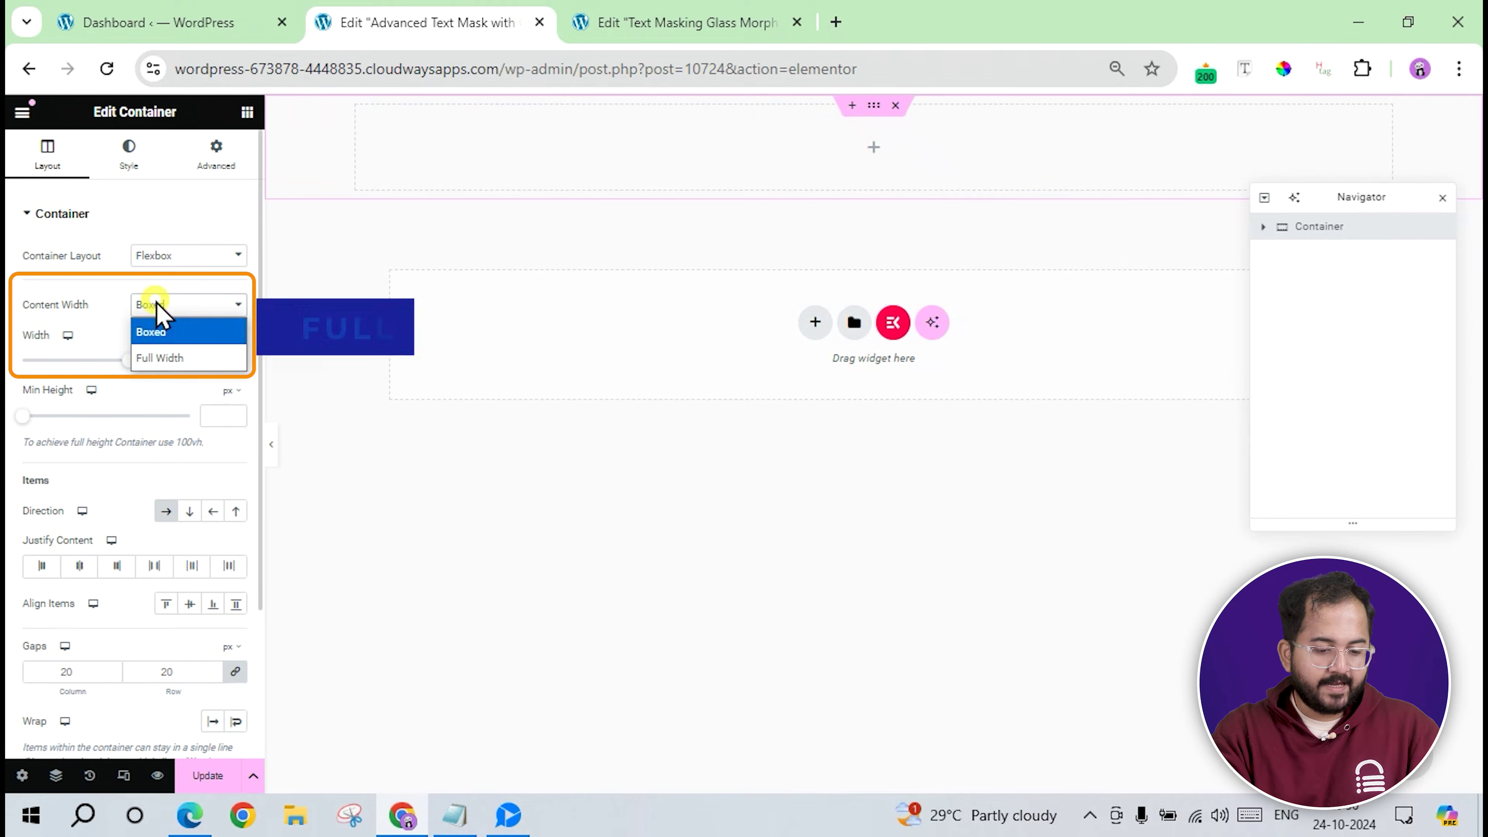
click(157, 357)
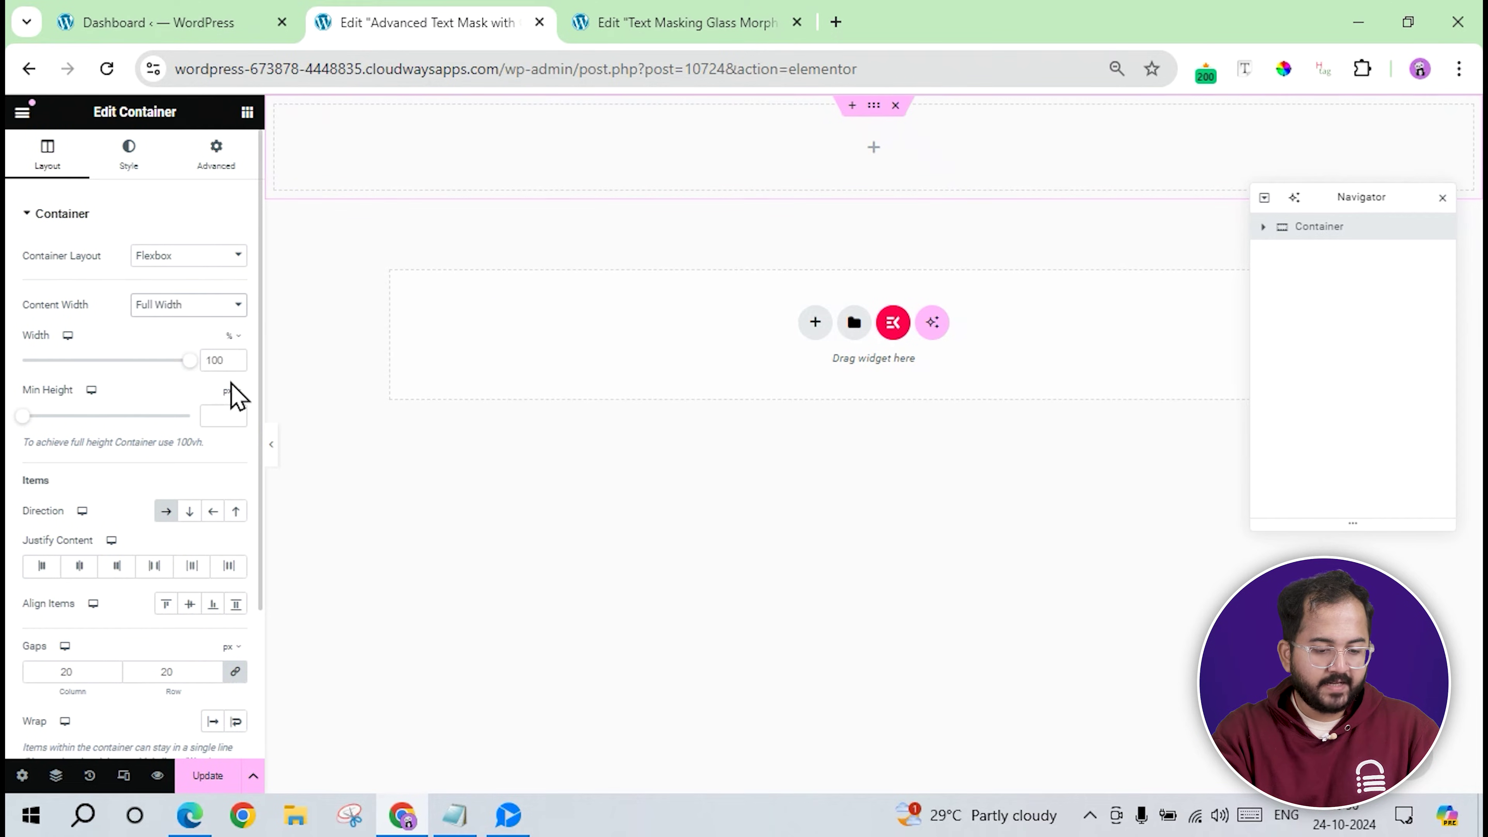
click(231, 391)
click(229, 405)
click(219, 416)
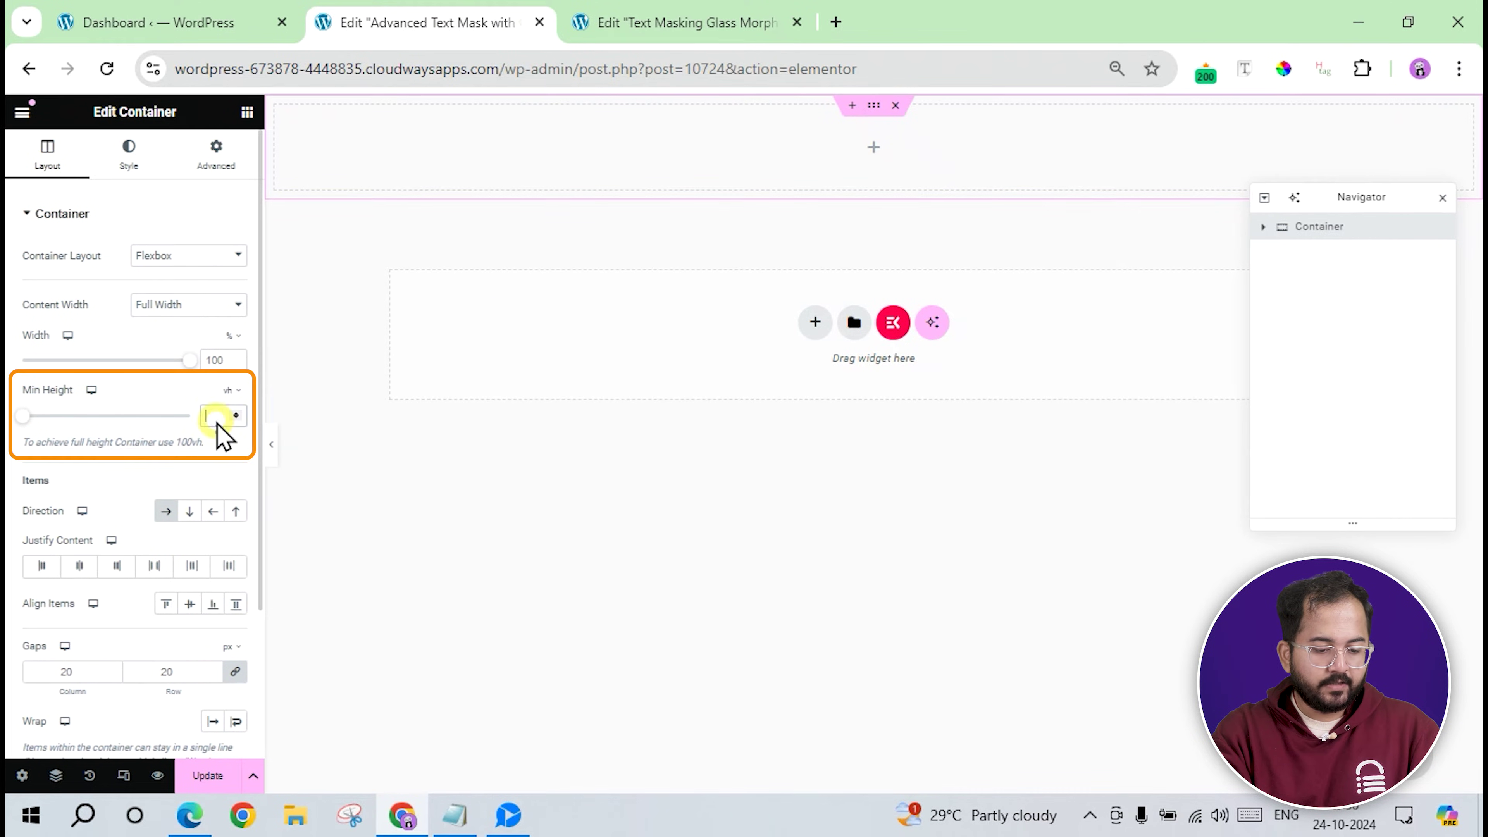
text(100)
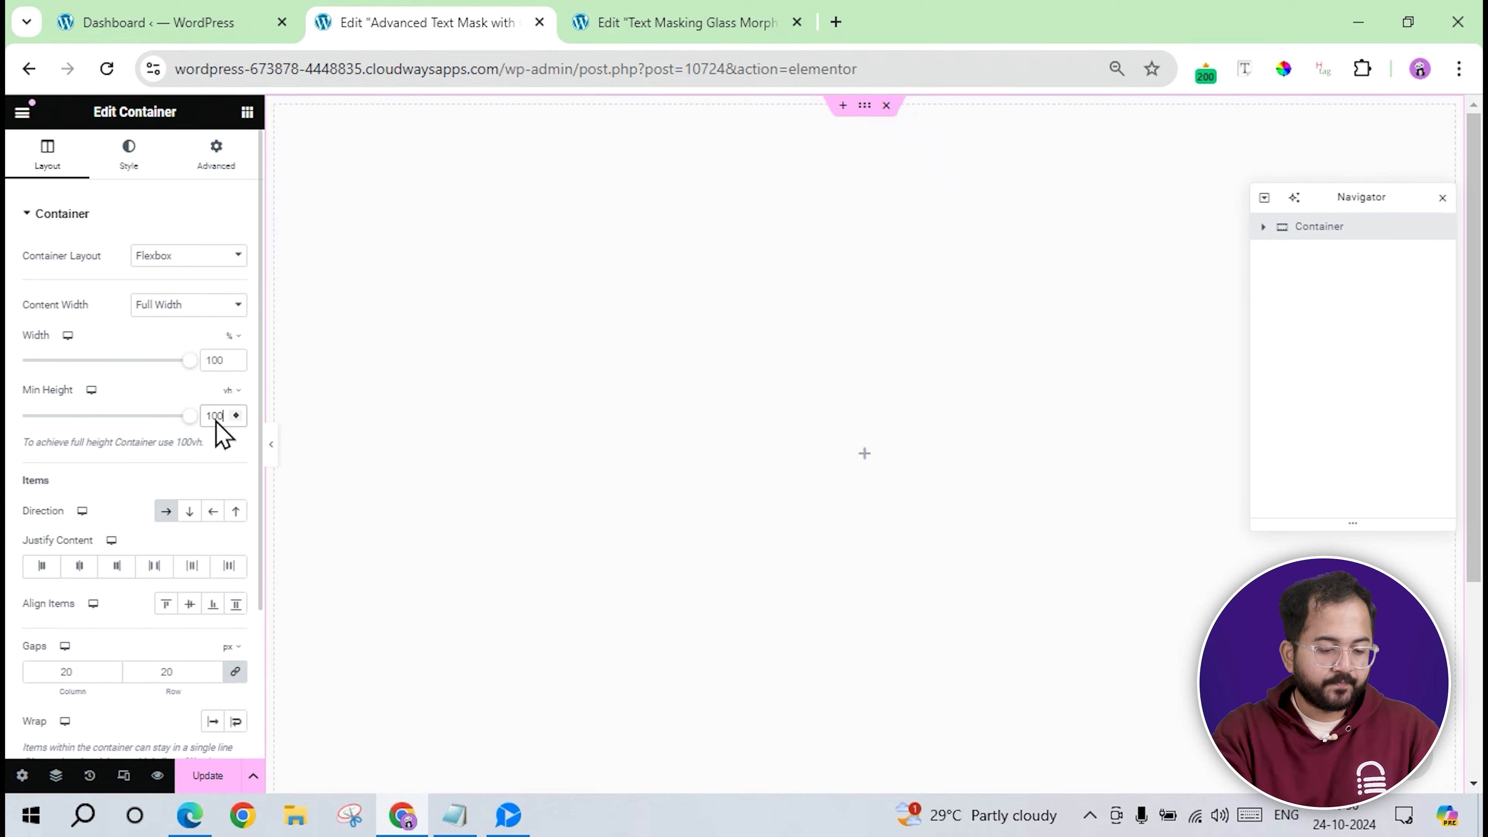
Give the container a Classic background using the cloud-forest photo from the Media Library.
click(129, 154)
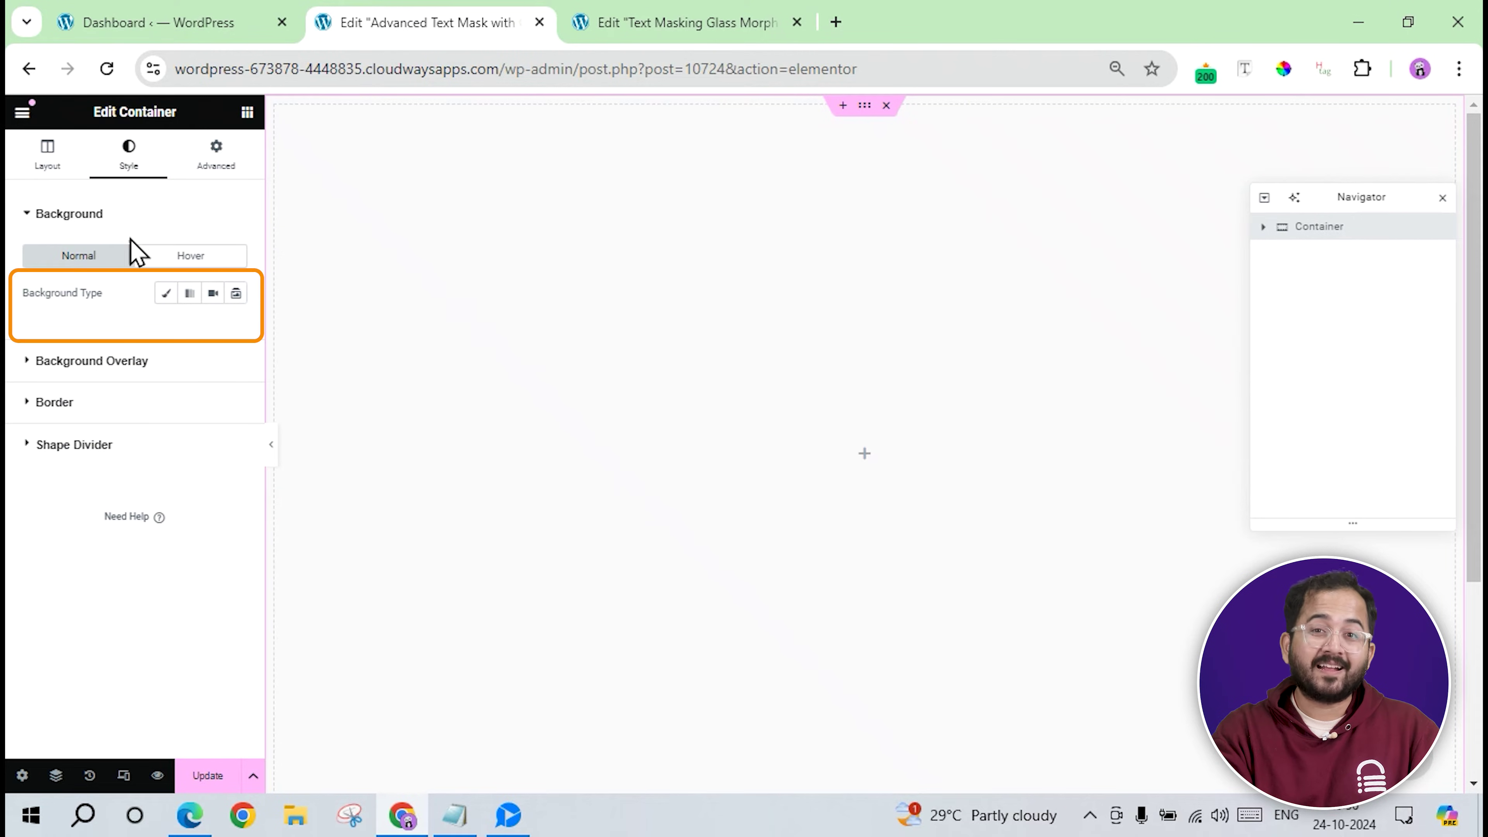
click(166, 293)
click(190, 401)
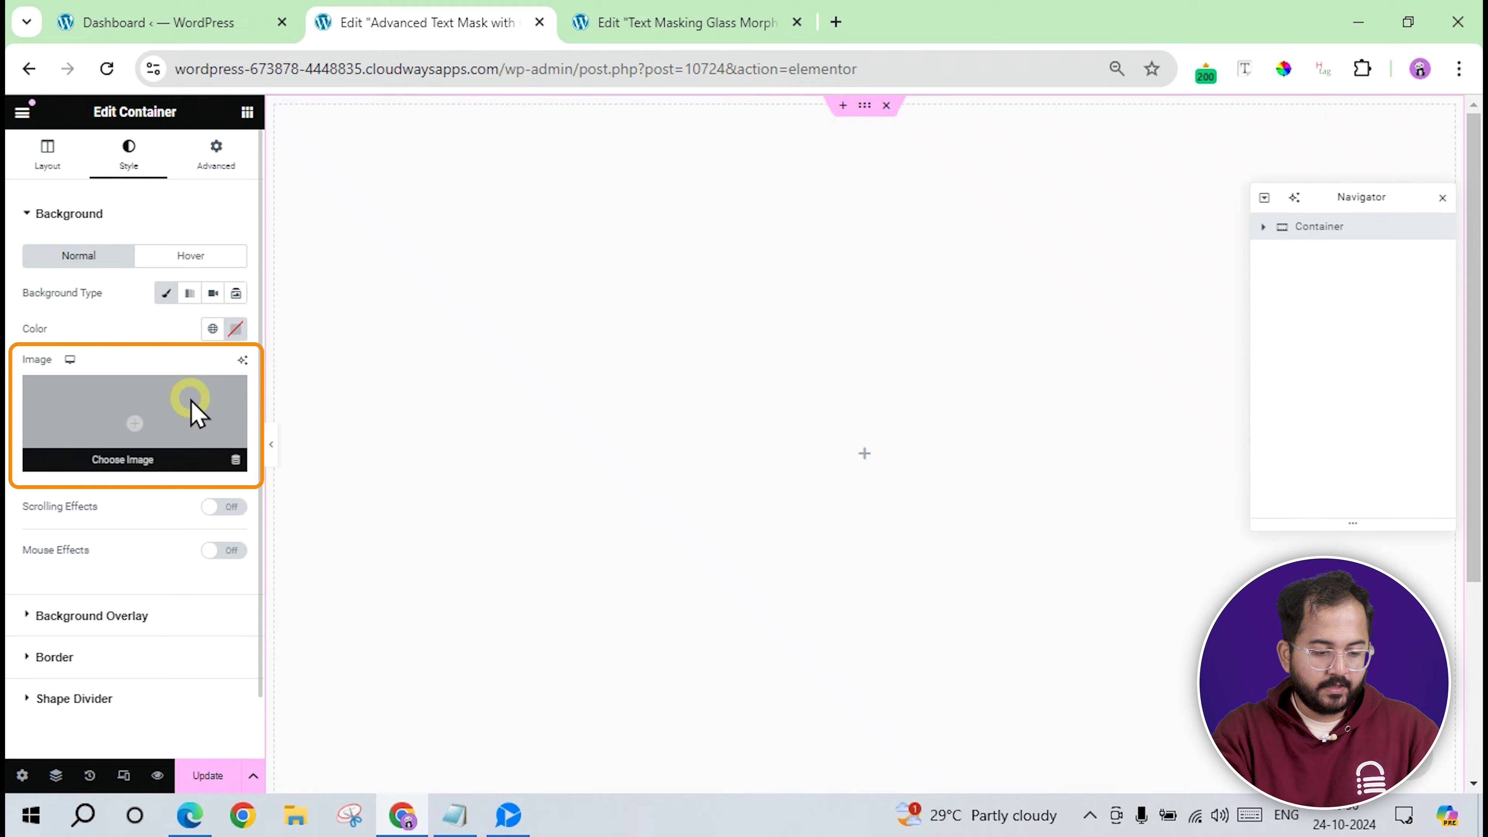
click(297, 319)
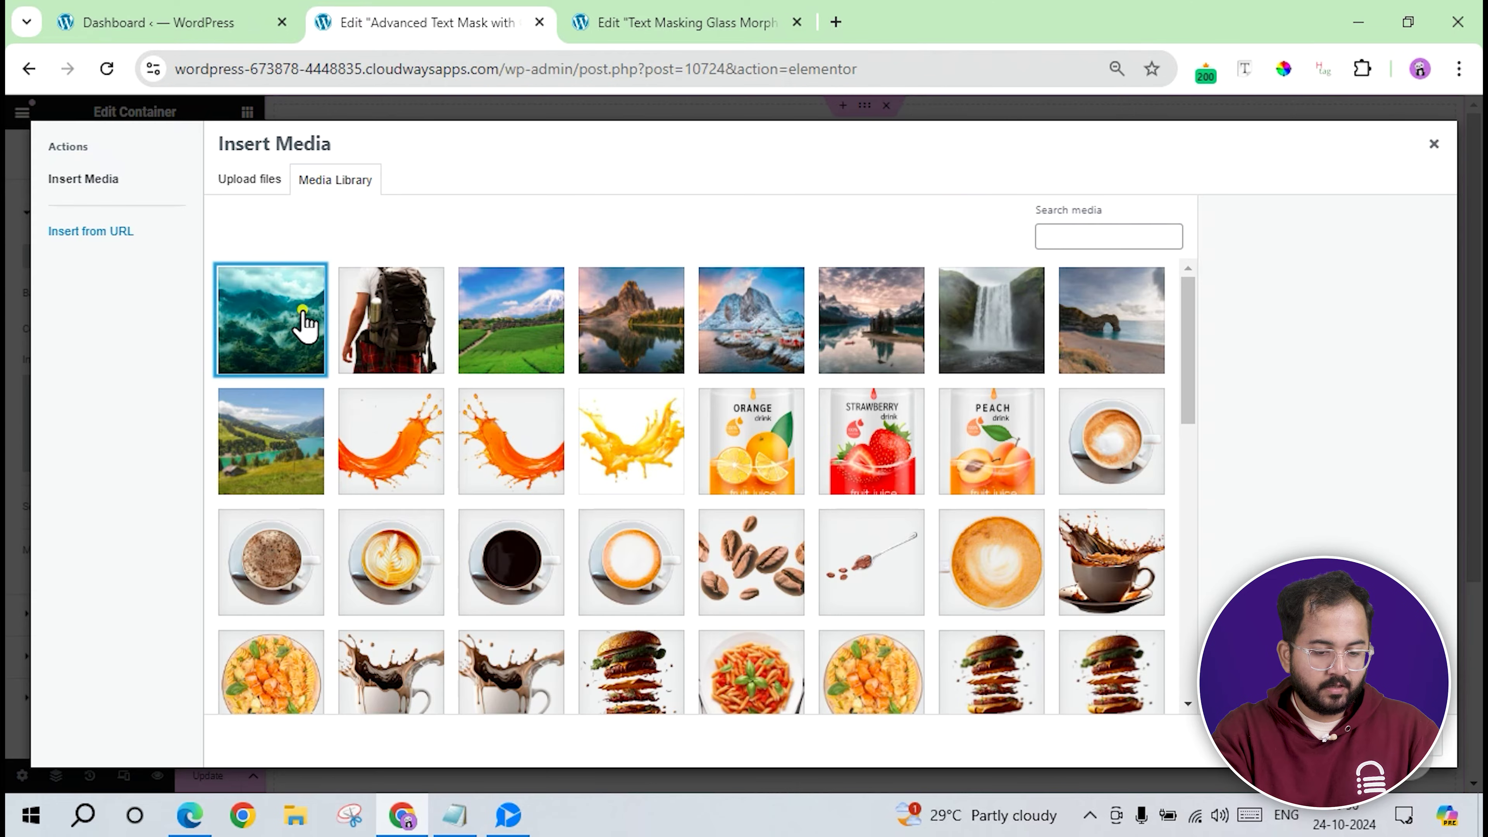
click(1439, 742)
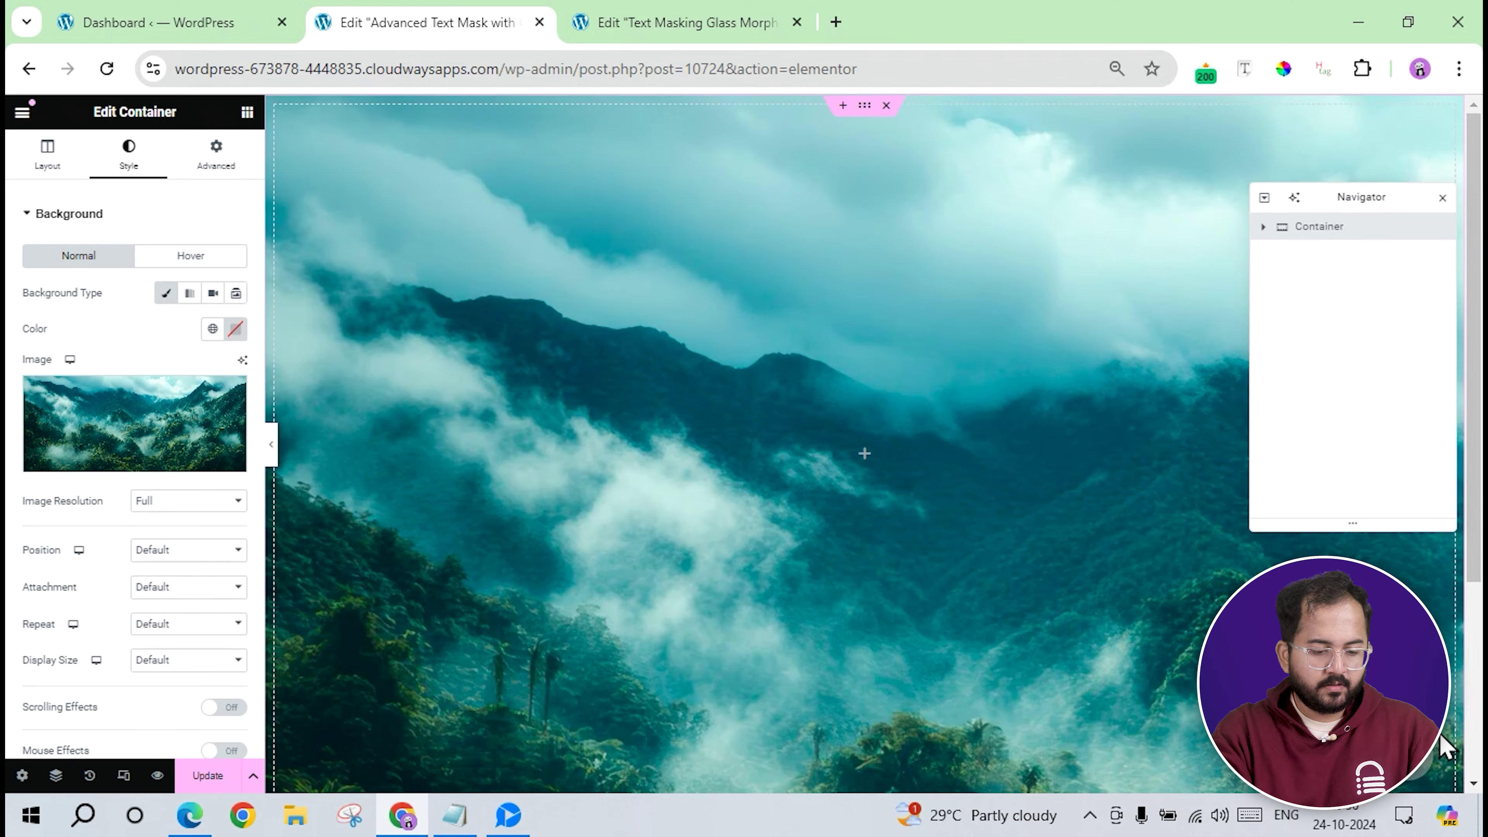
Set the background image to Center Center, No-repeat and Cover size.
click(183, 551)
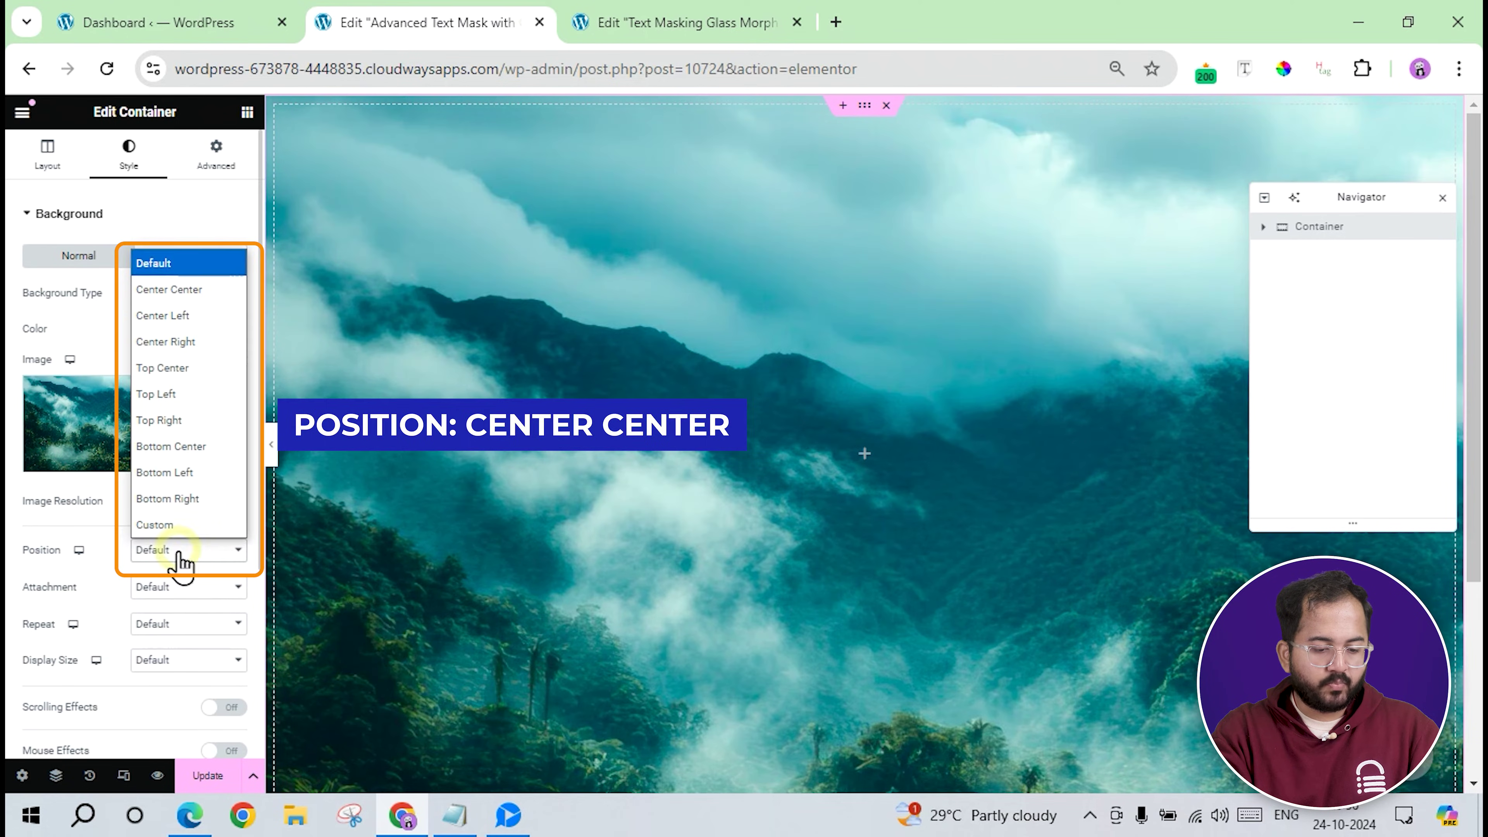
click(196, 291)
scroll(159, 542, down, 2)
click(193, 479)
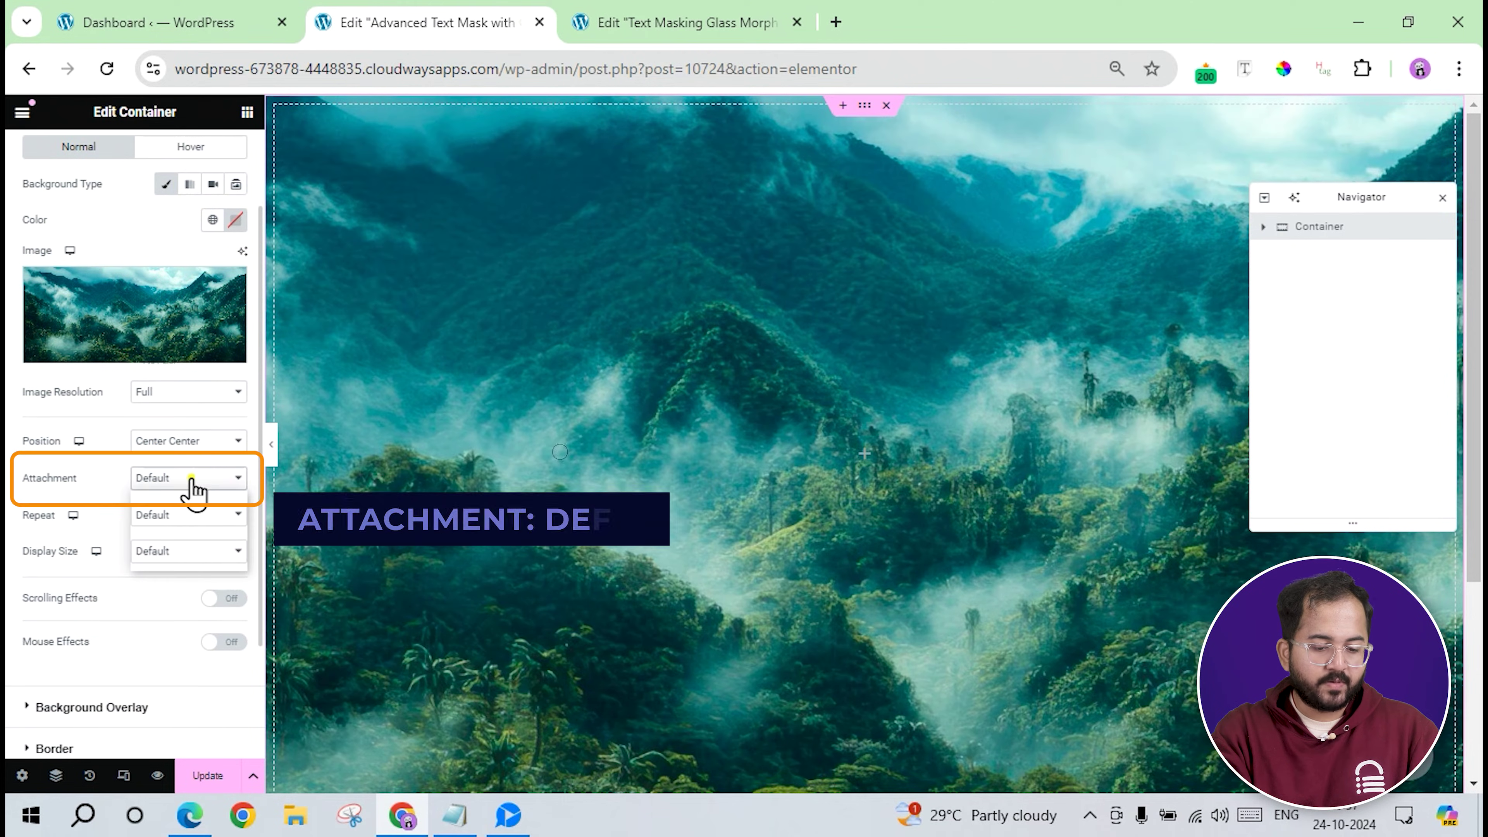
click(99, 530)
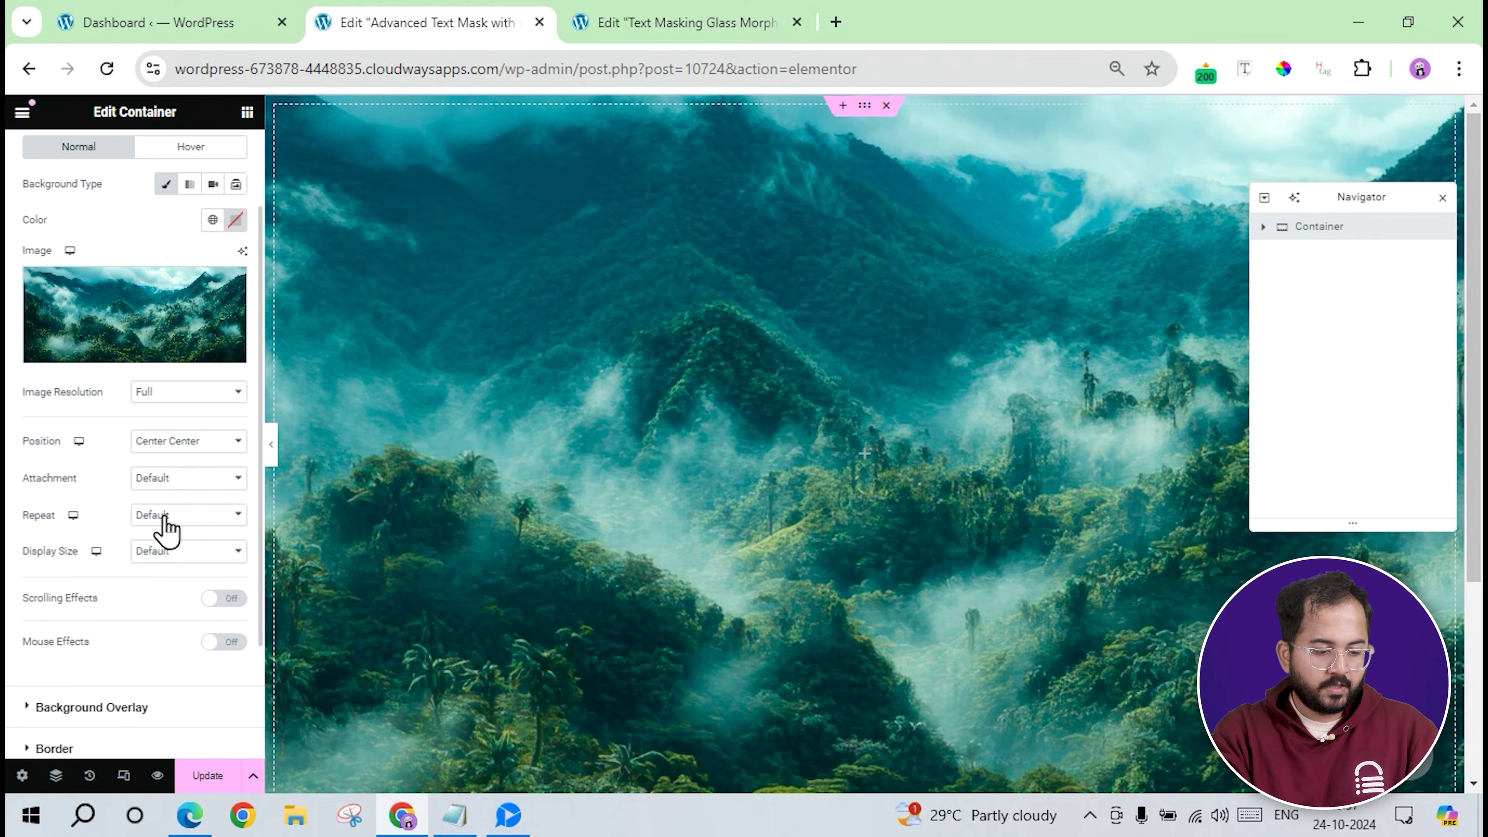
click(162, 518)
click(169, 574)
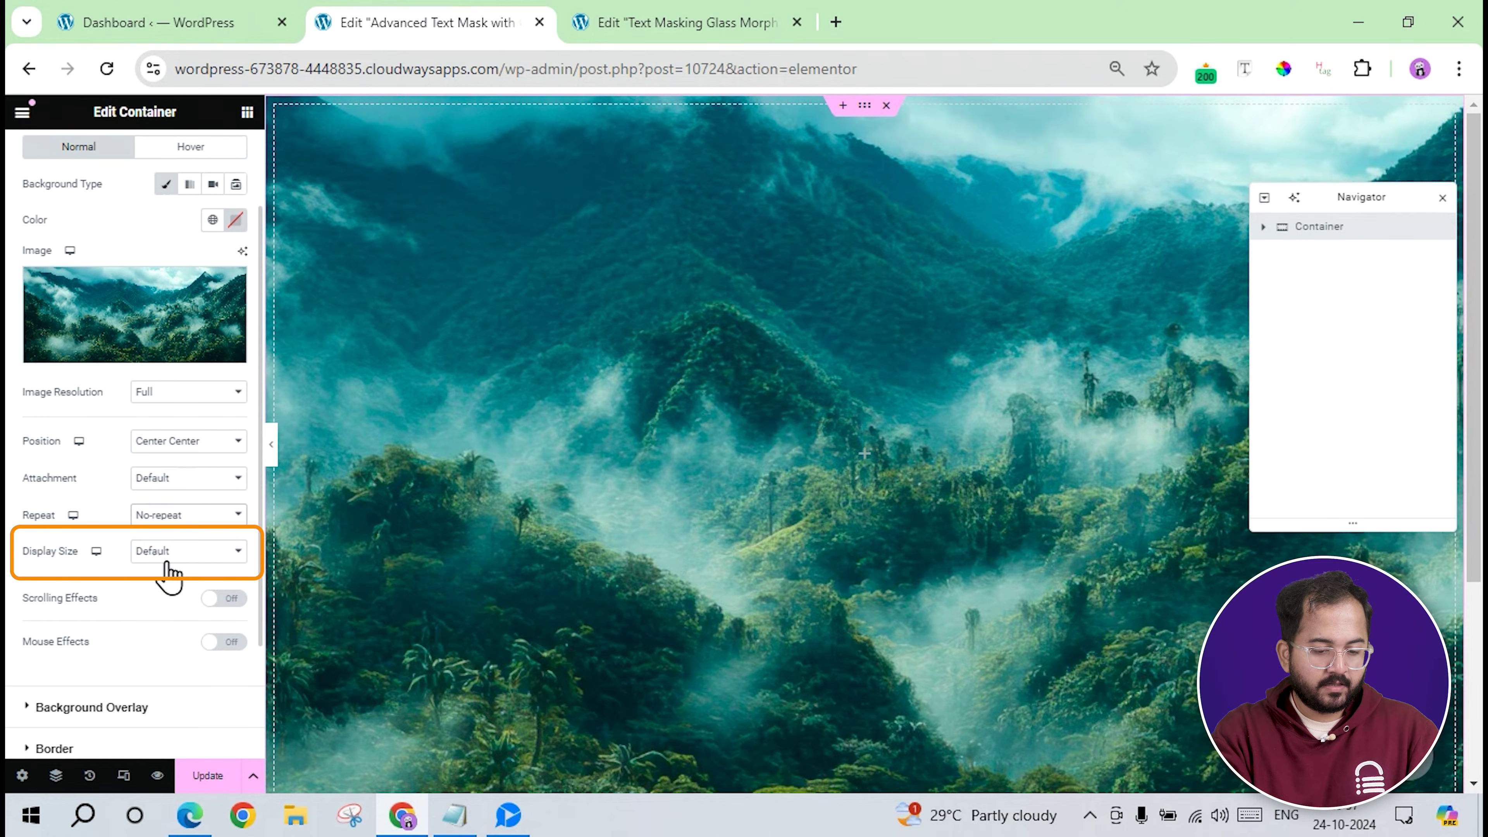
click(166, 554)
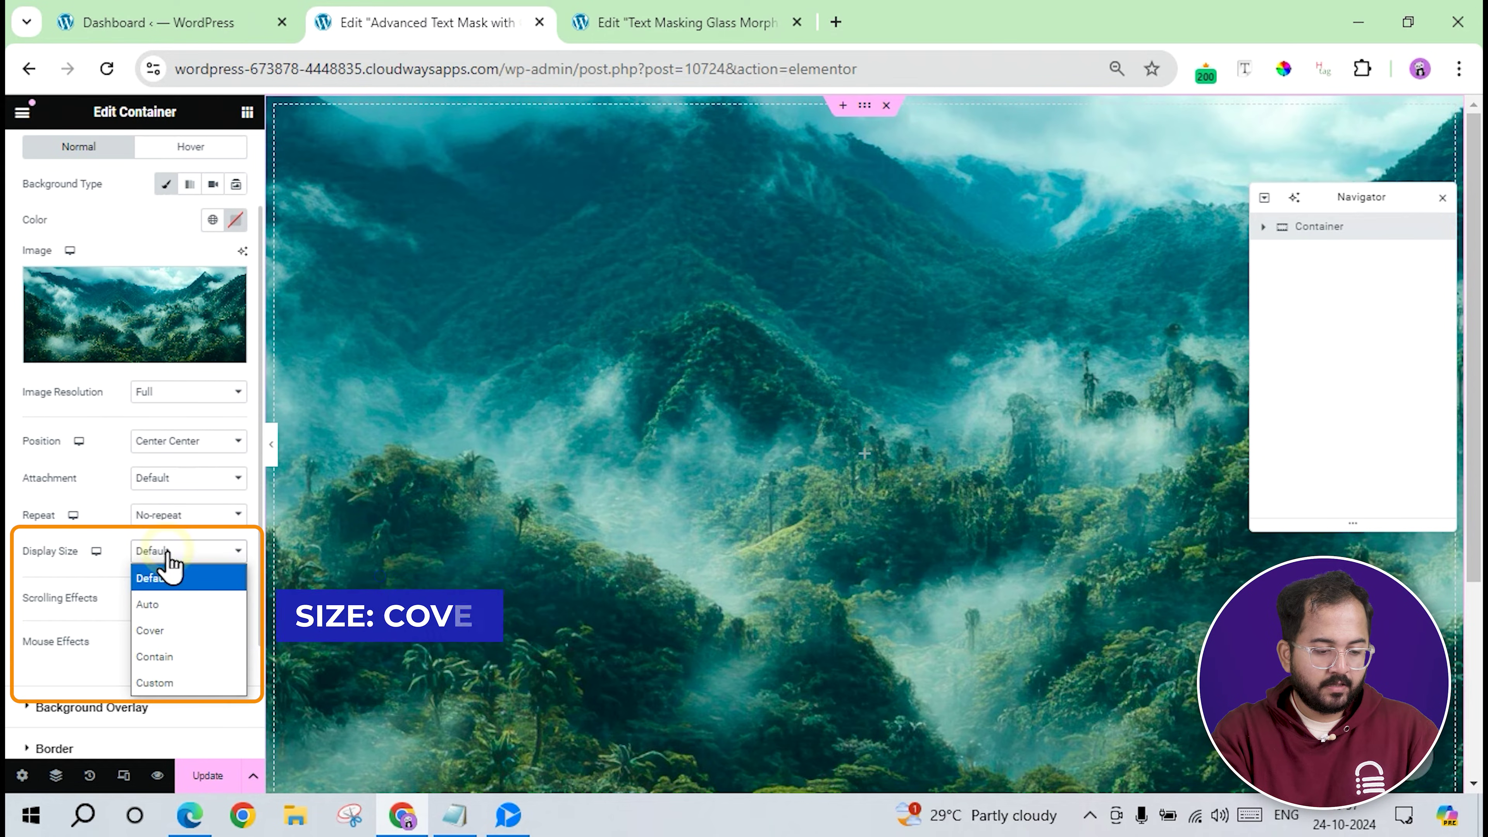
click(164, 635)
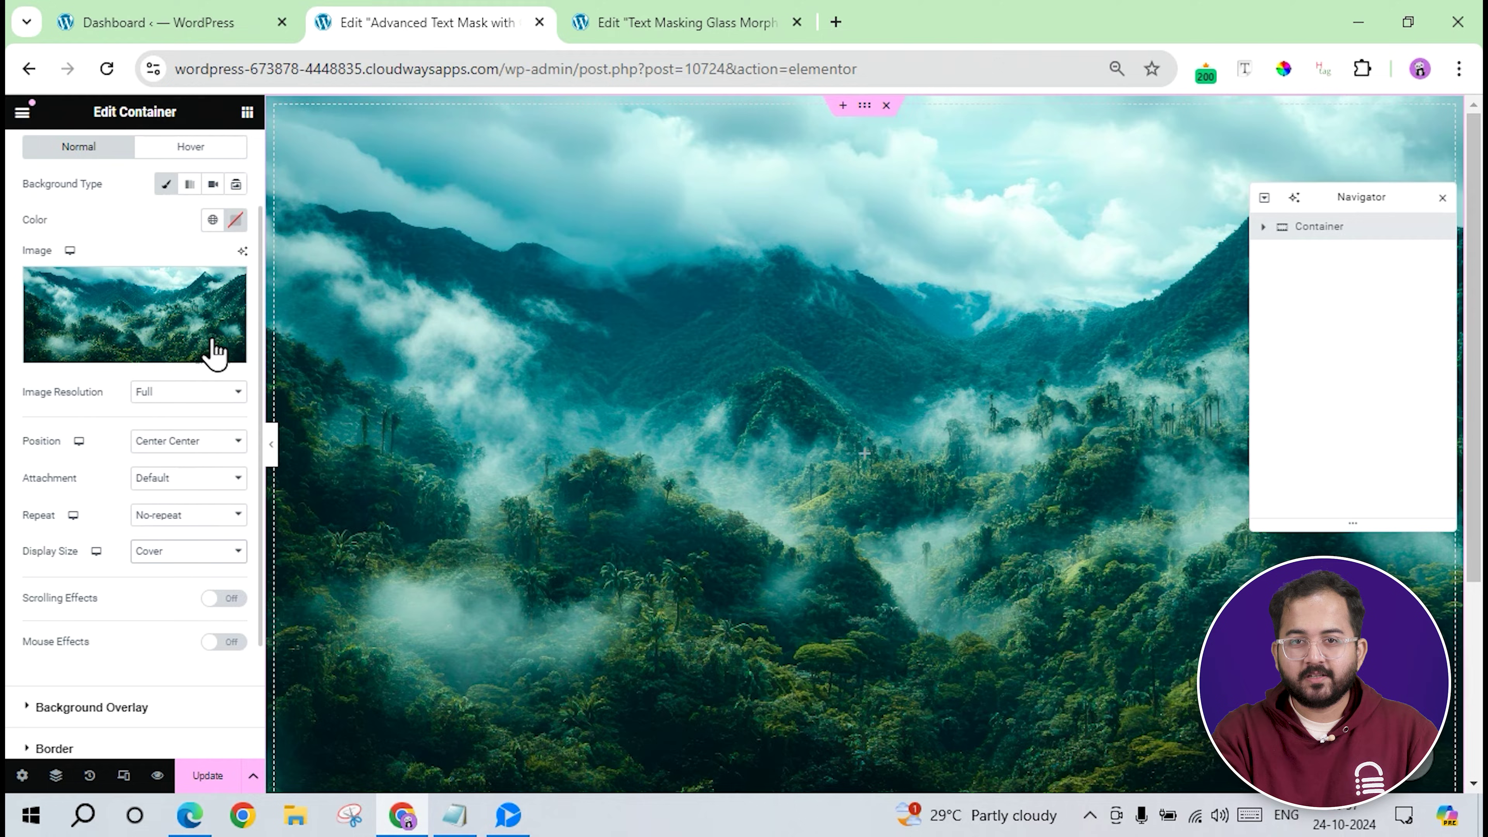
scroll(176, 305, up, 2)
Add the CSS class blur-bg and paste the .blur-bg::before rule that blurs the background.
click(216, 156)
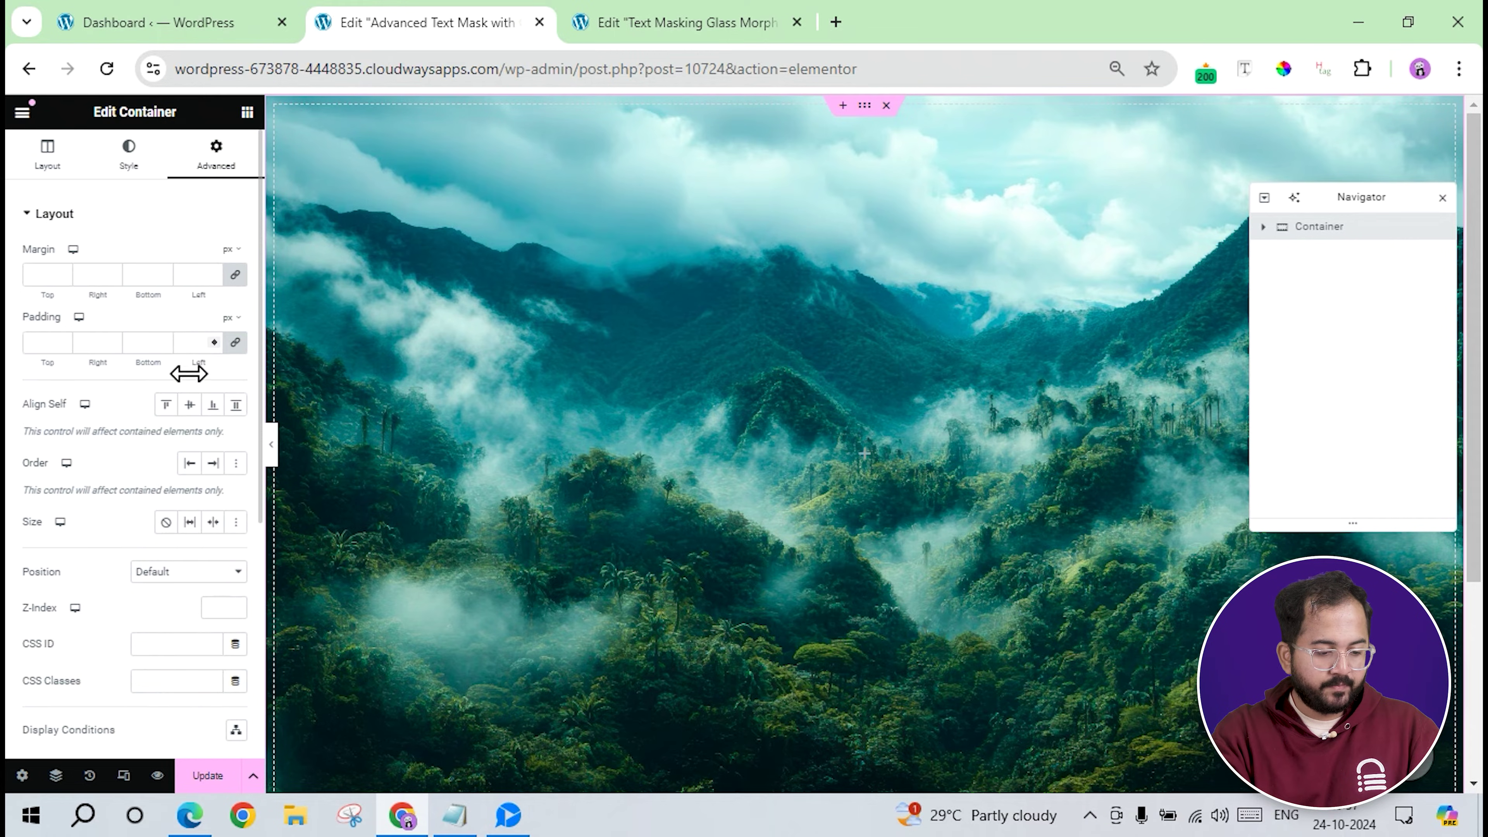
scroll(181, 410, down, 3)
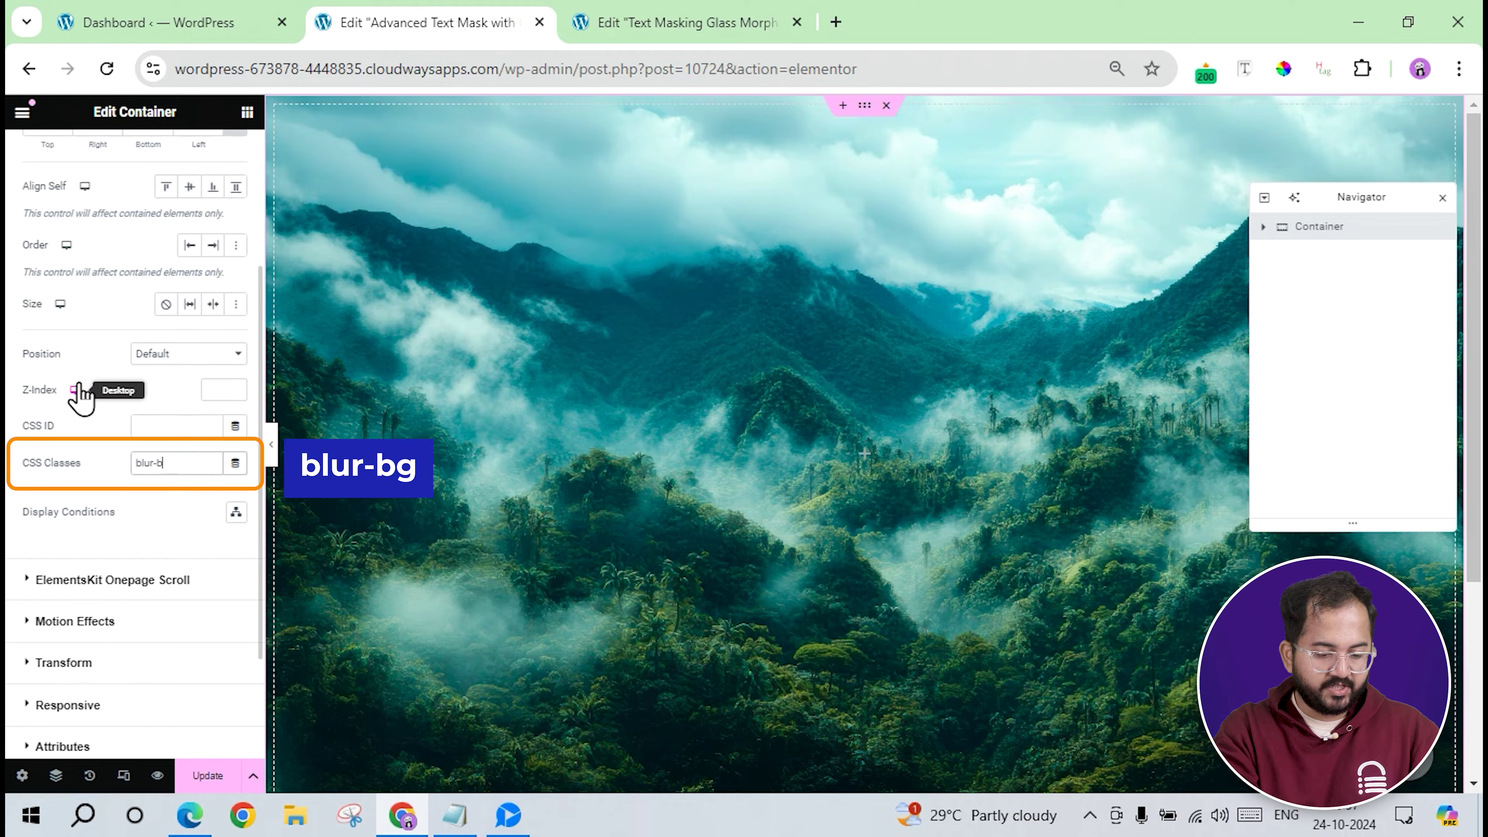
text(g)
scroll(176, 527, down, 2)
click(109, 683)
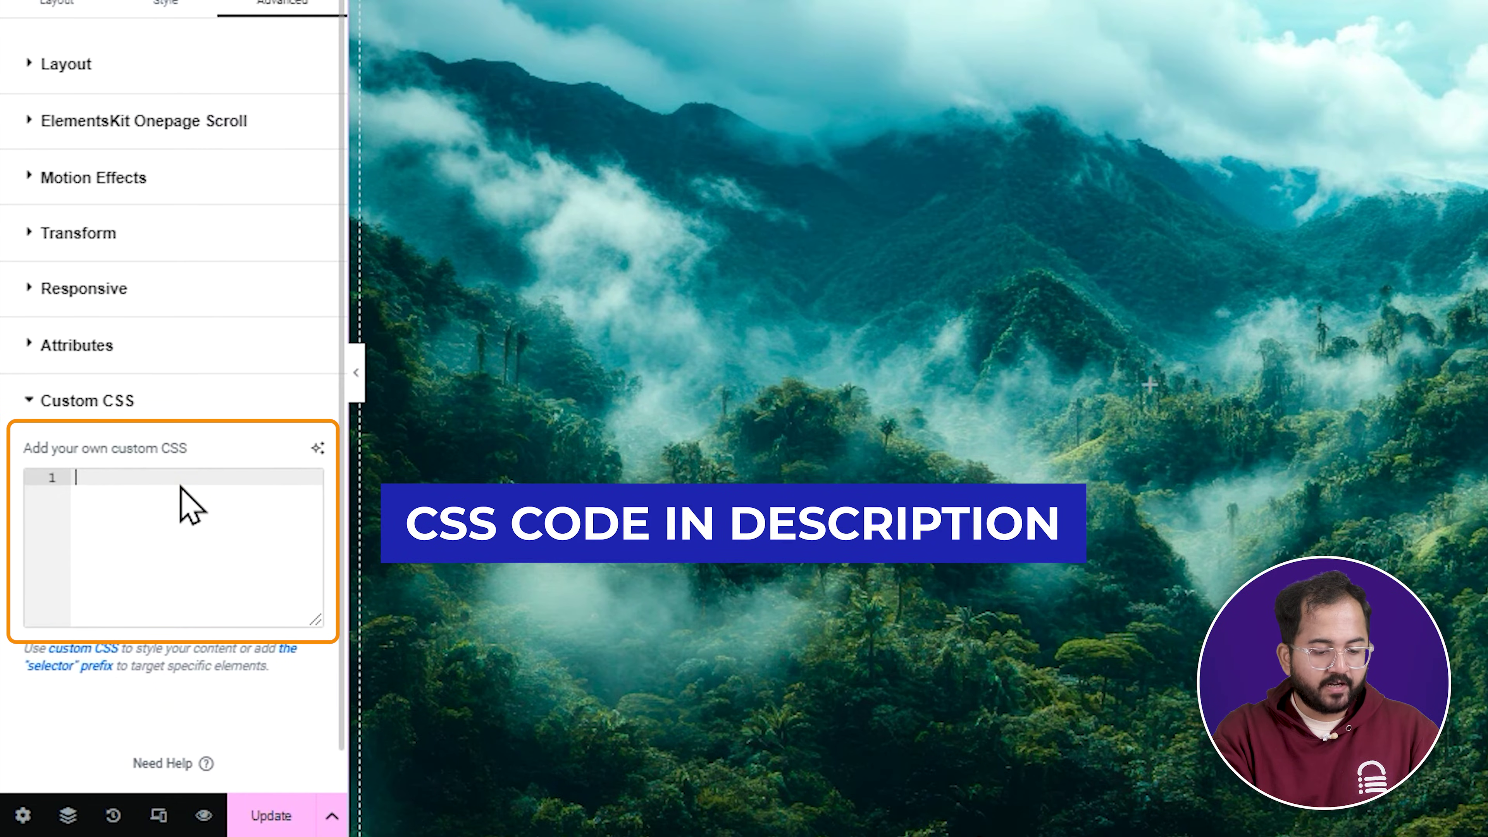
text(.blur-bg::before {     content: '';     position: absolute;     top: 0;     left: 0;     right: 0;     bottom: 0;     background-image: inherit;     background-size: cover;     background-position: center;     filter: blur(10px);     z-index: 0;     pointer-events: none; })
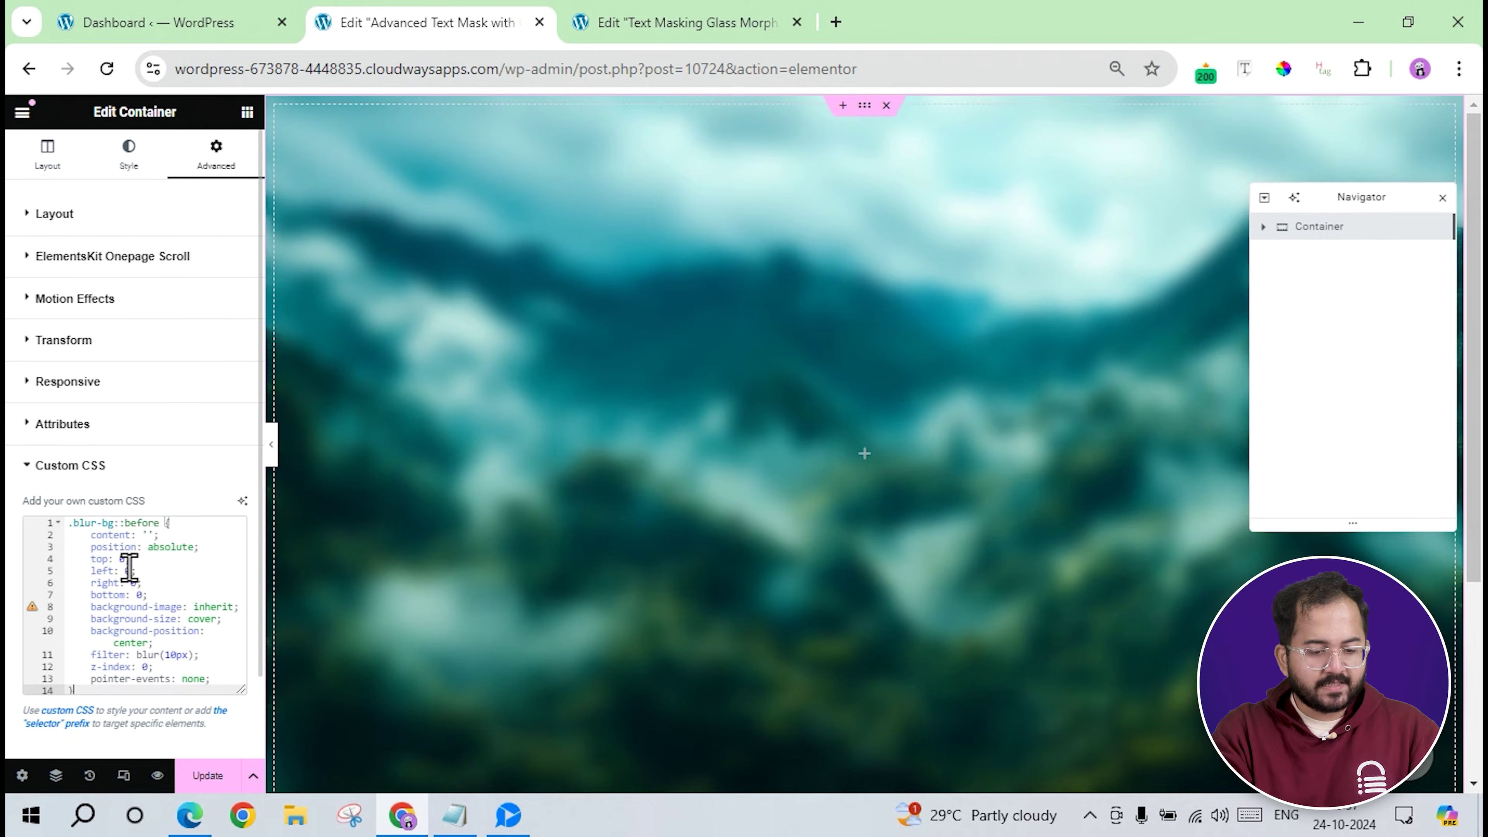
click(246, 112)
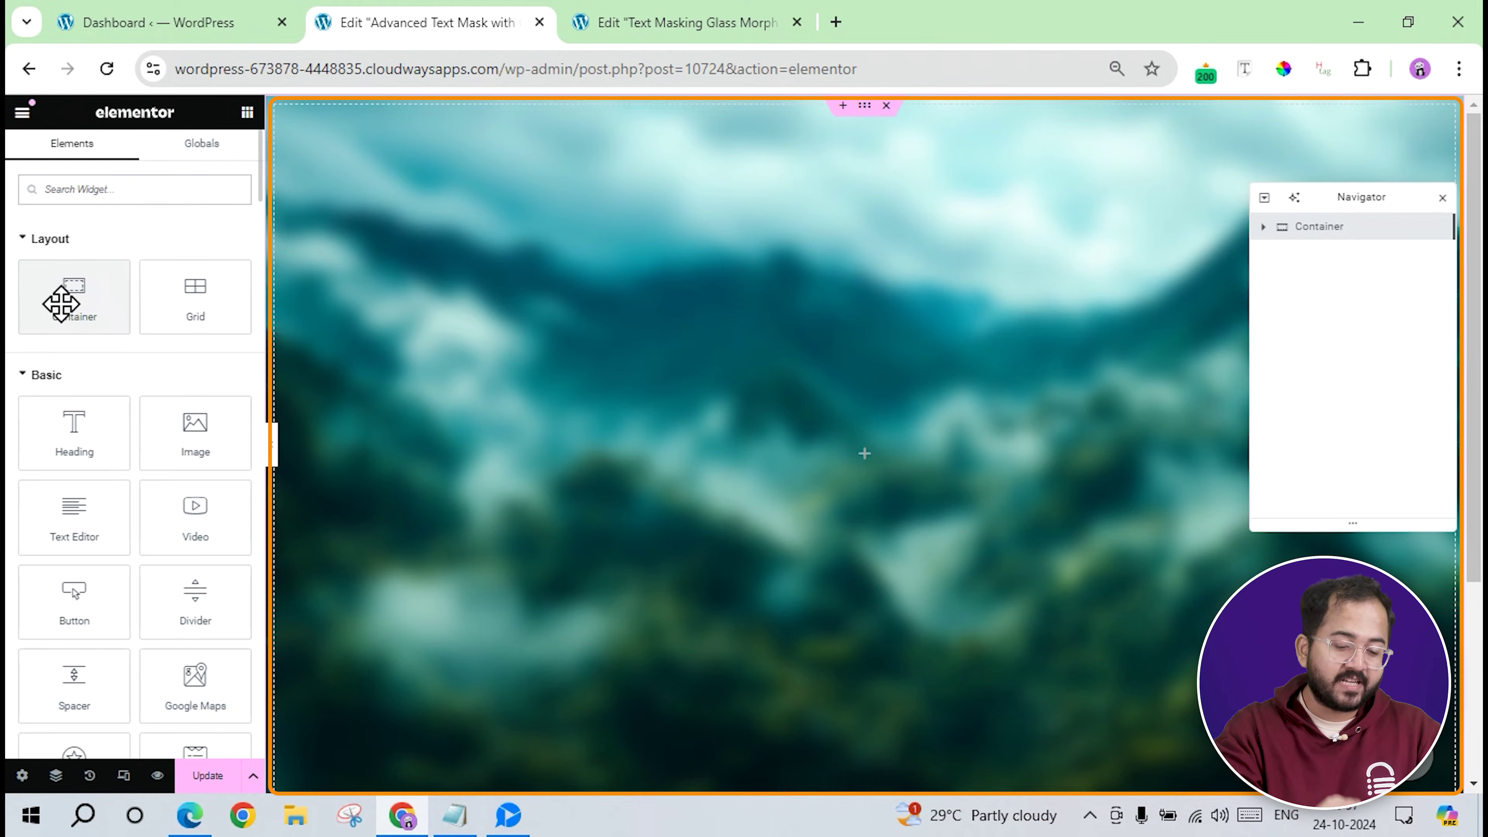
Drop an inner container into the blurred section, laid out as a row with content centered.
drag(61, 303, 791, 418)
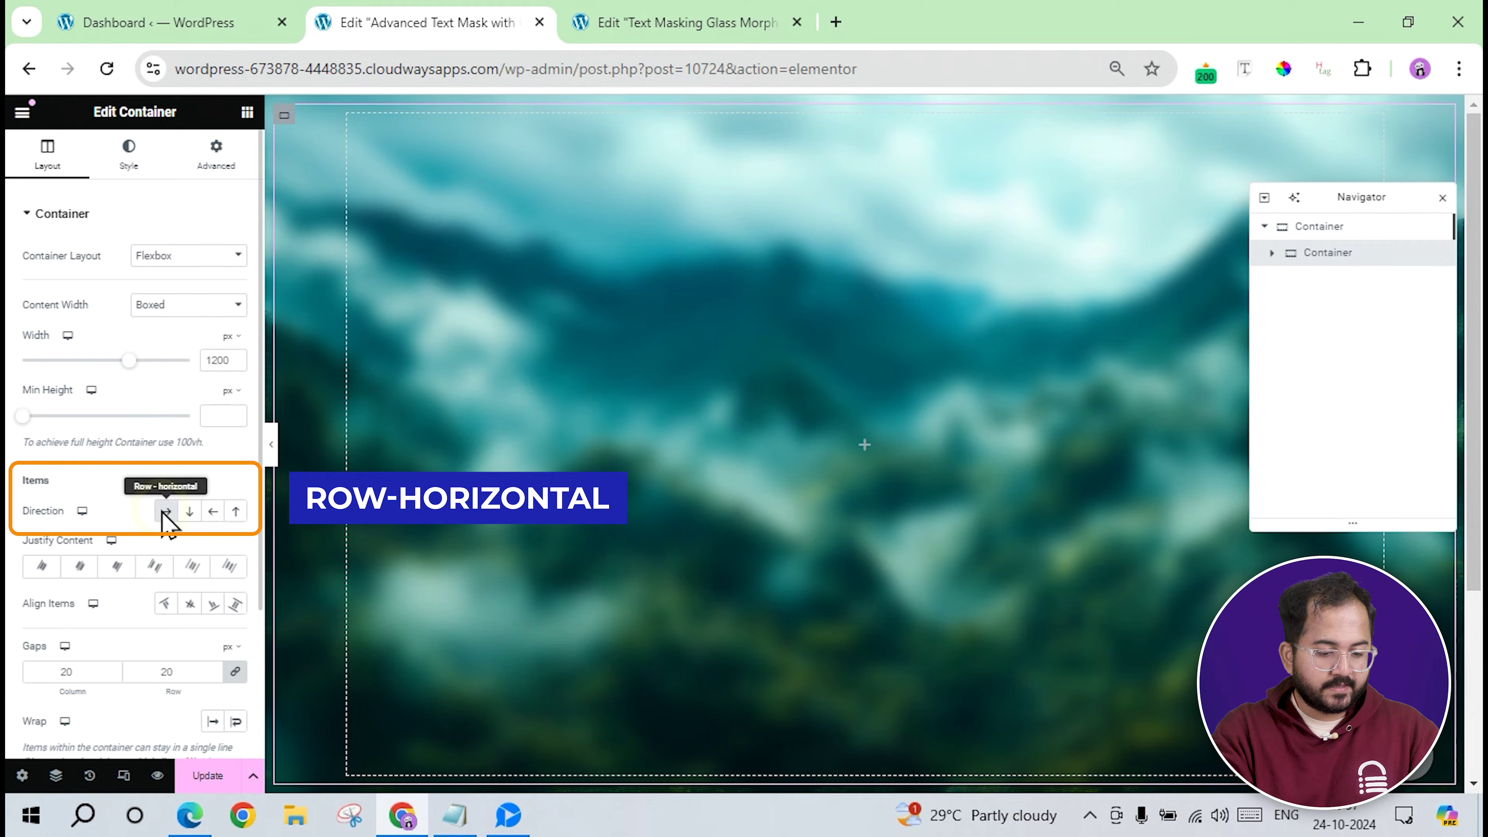
scroll(147, 486, down, 2)
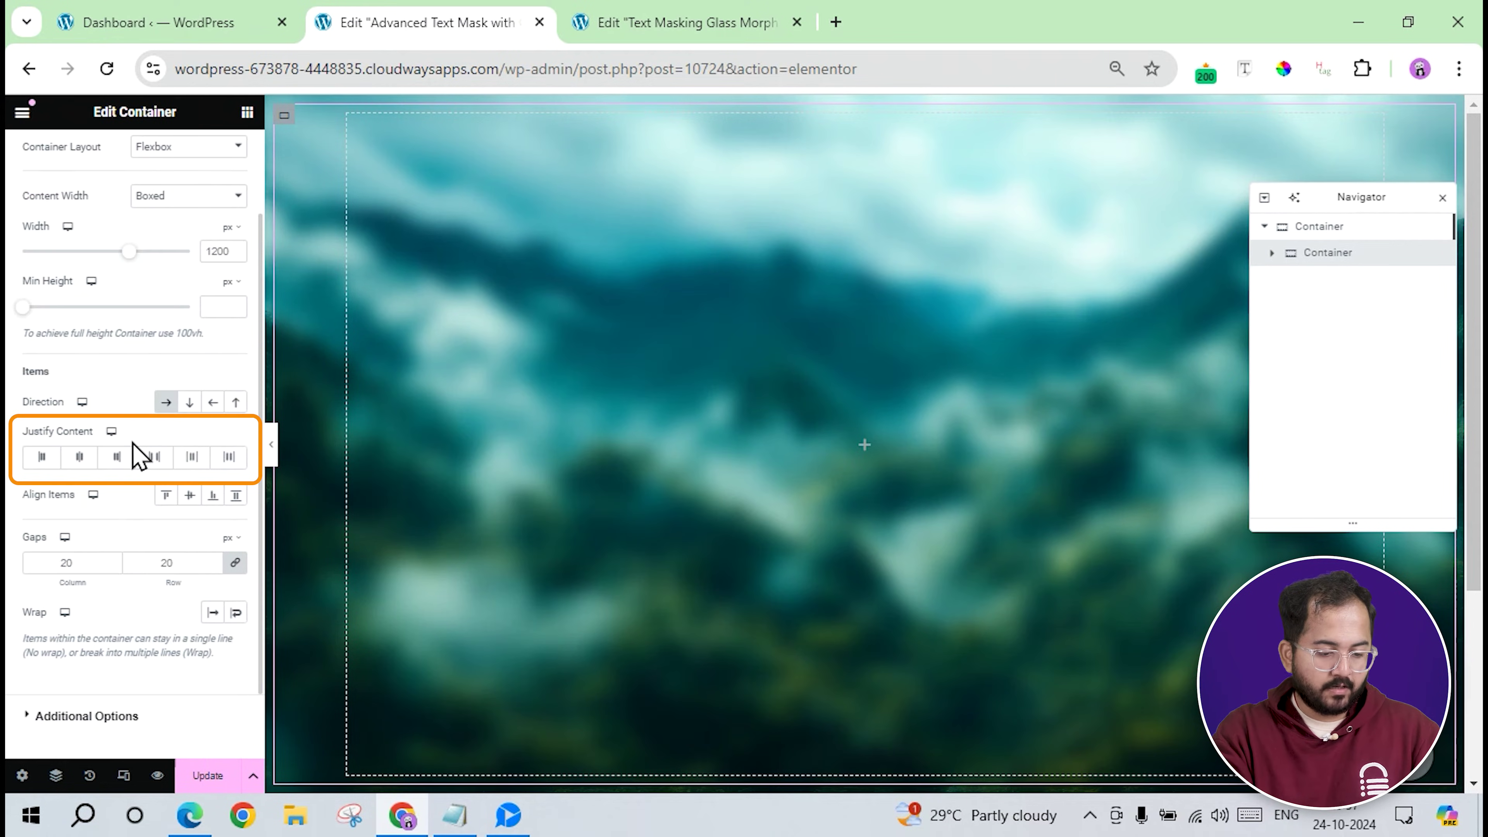
click(79, 459)
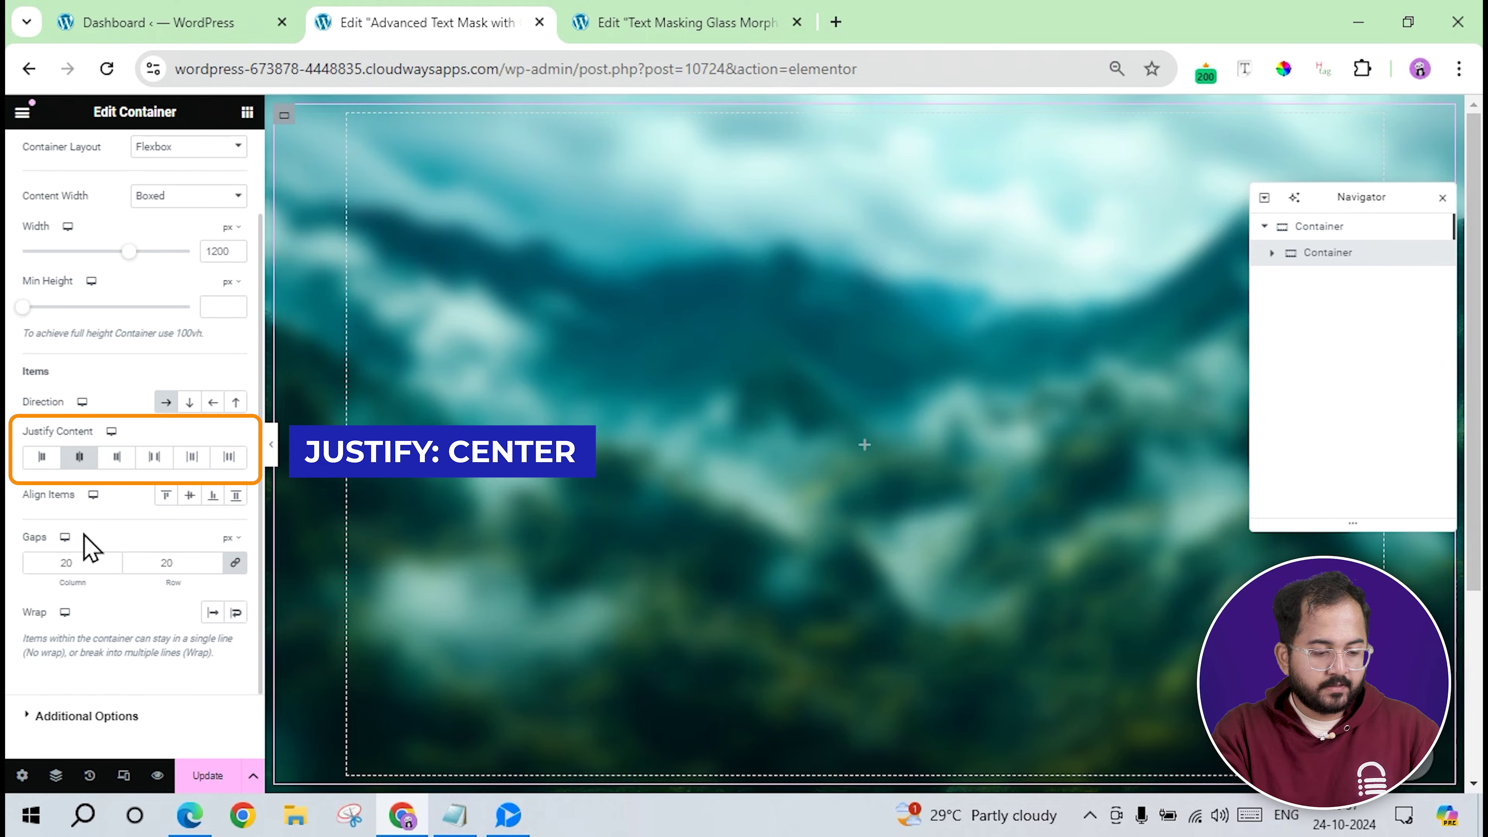
scroll(93, 546, up, 2)
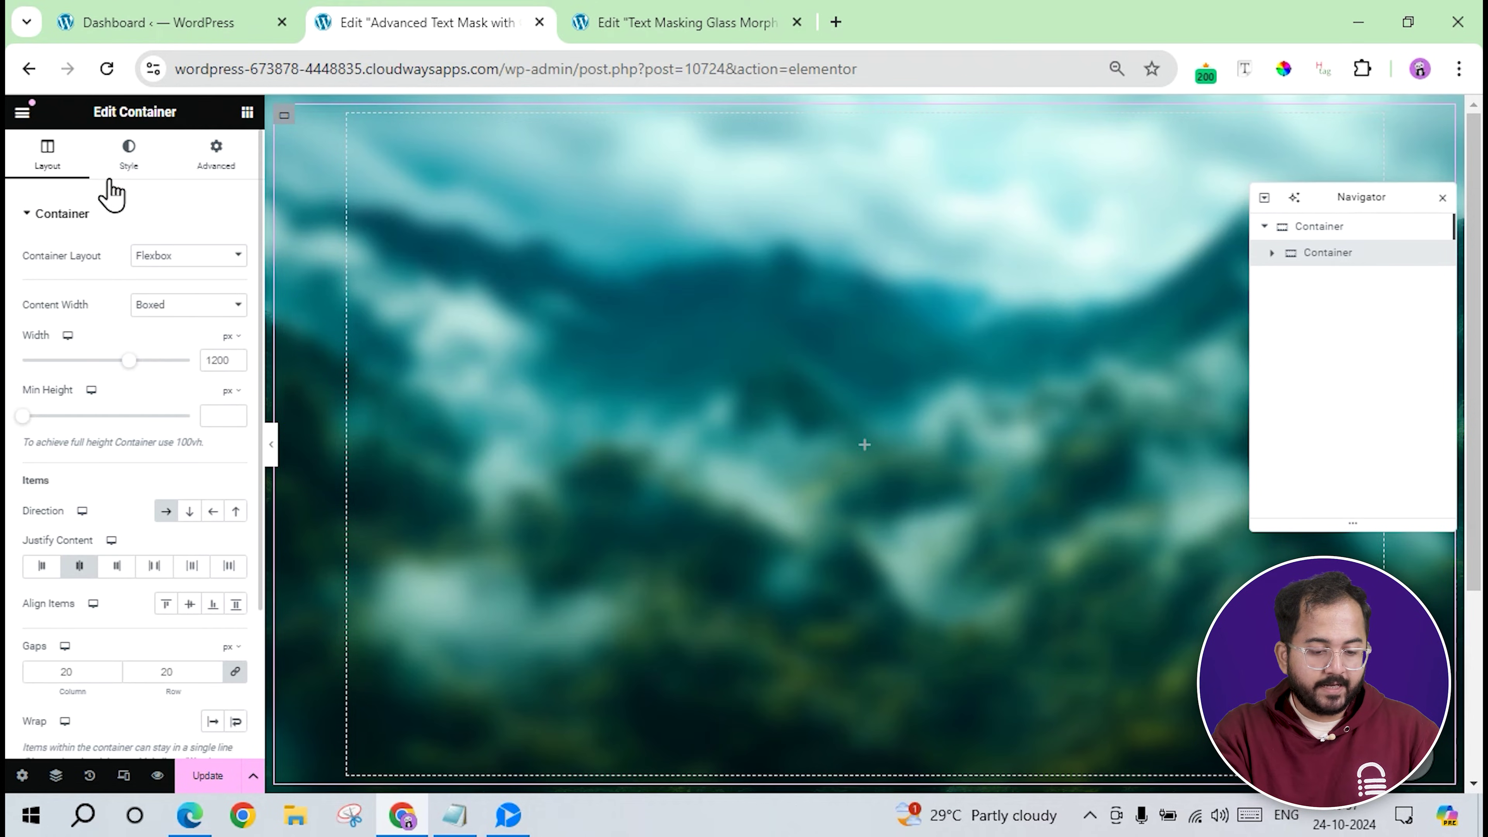
click(128, 153)
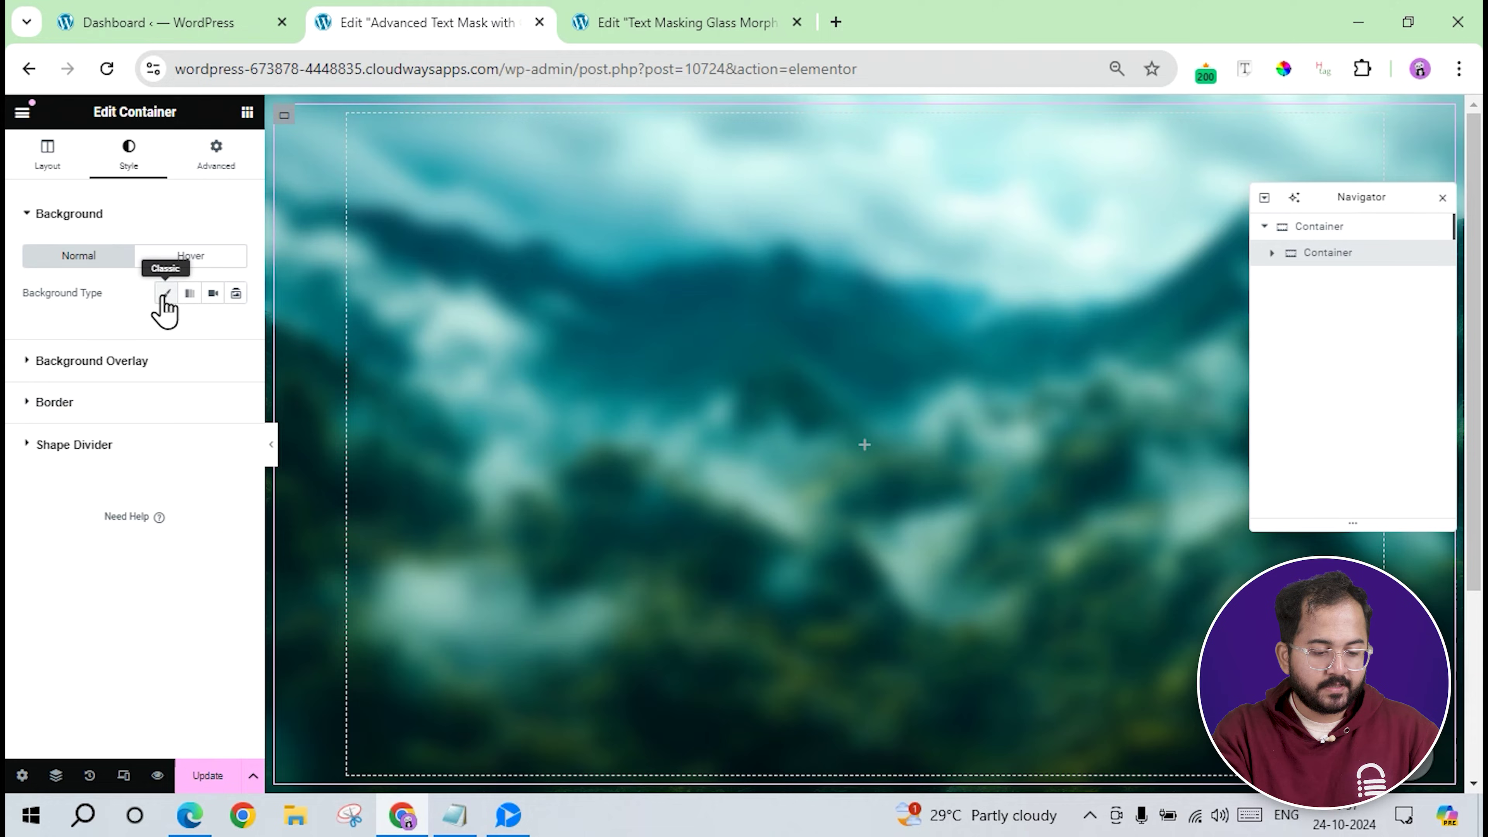
Give the inner container the cloud-forest photo as a Center Center, No-repeat, Cover background.
click(165, 295)
click(155, 456)
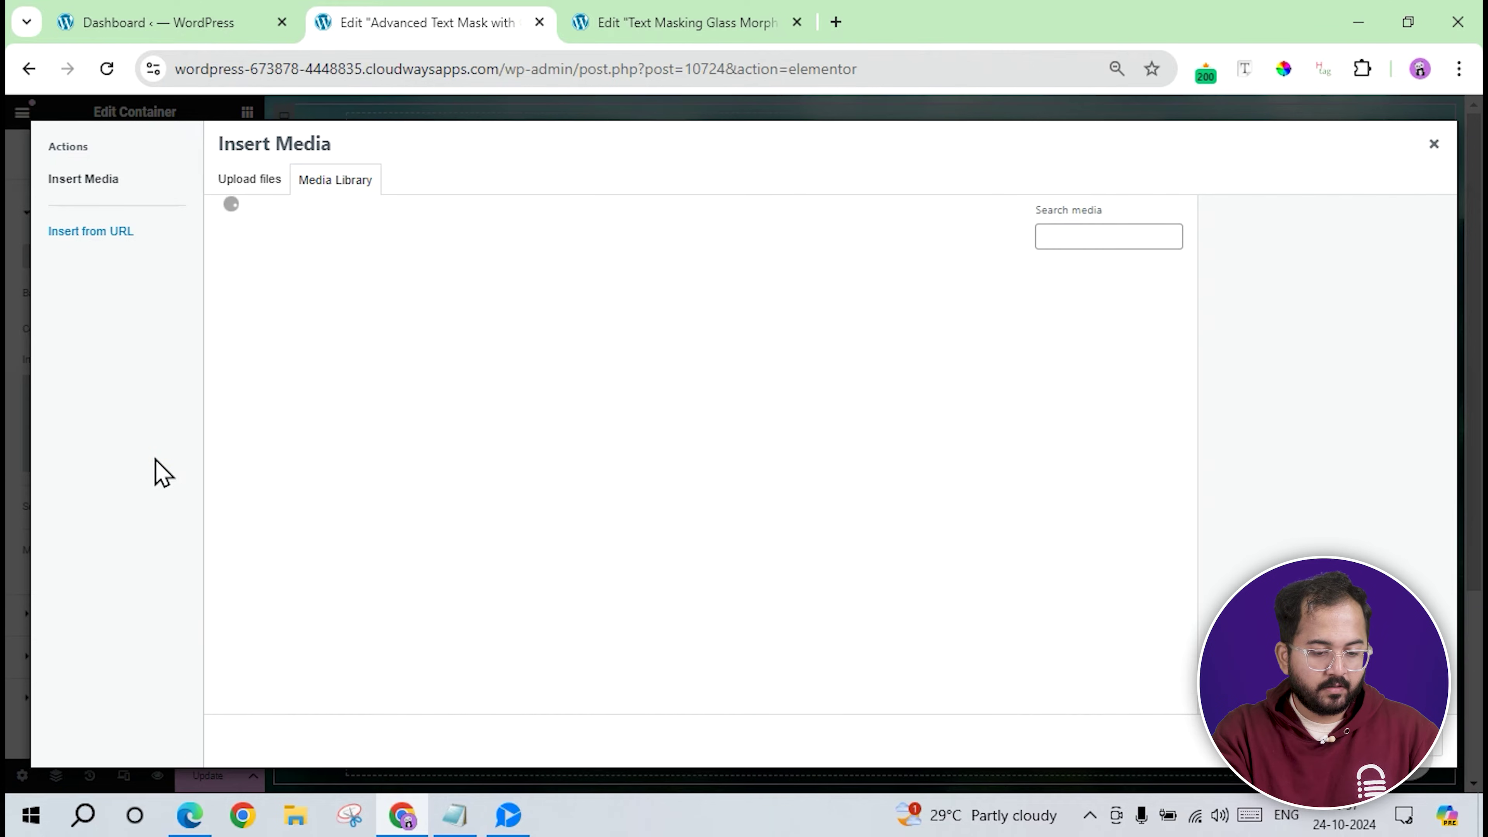
click(1447, 749)
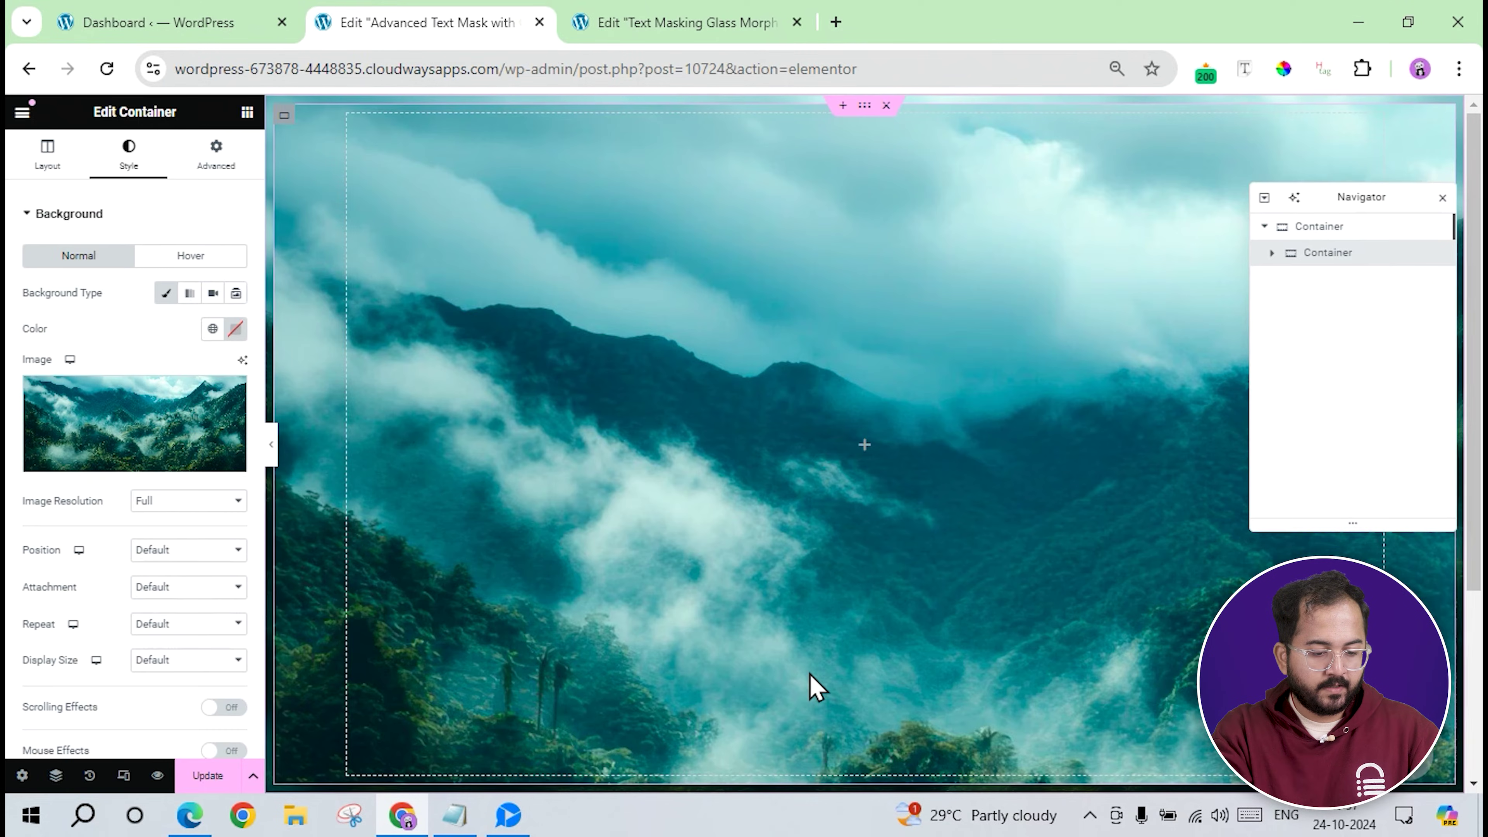
scroll(159, 464, down, 2)
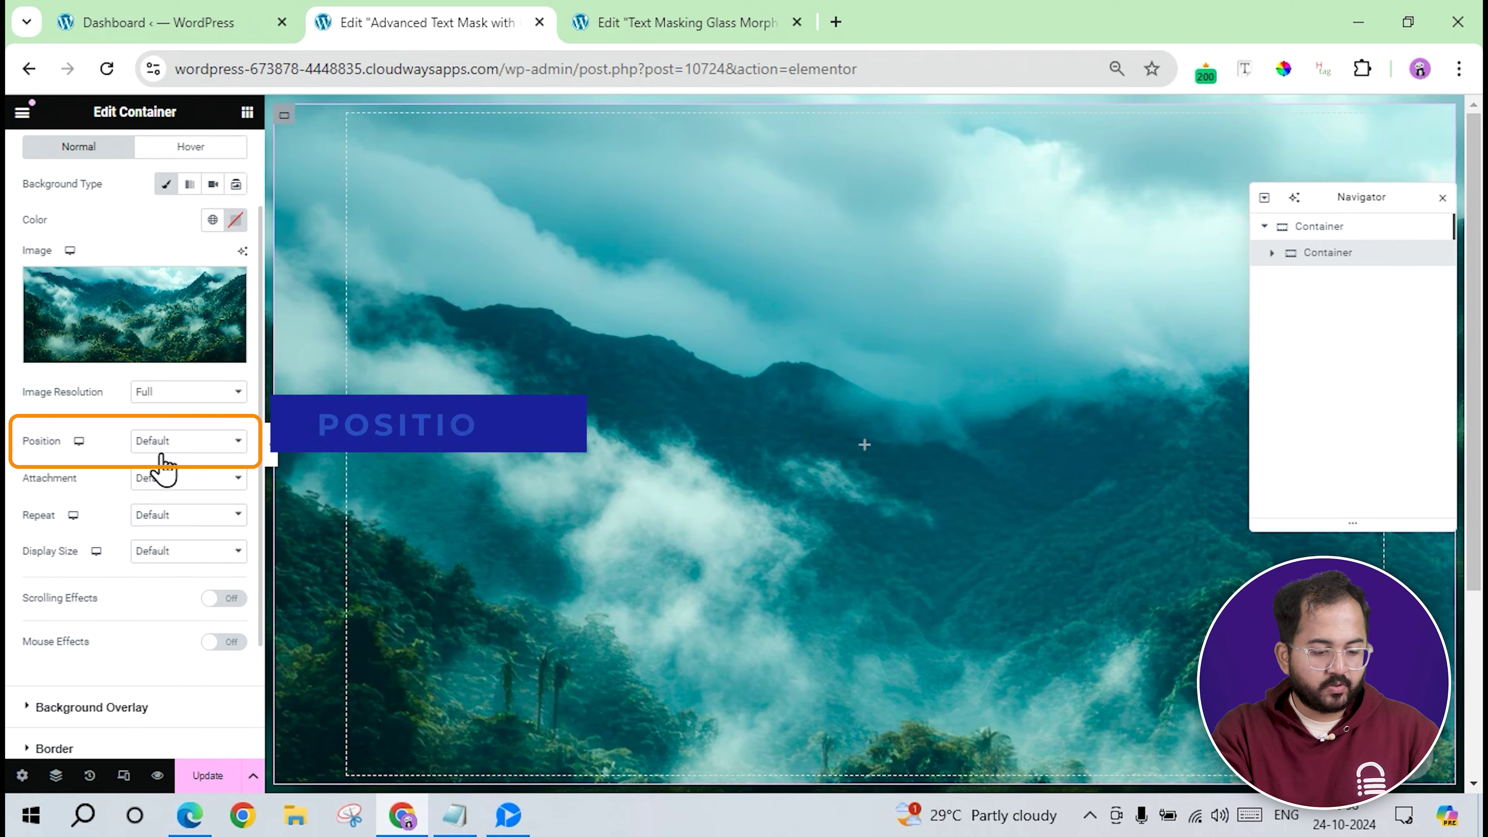
click(167, 441)
click(183, 495)
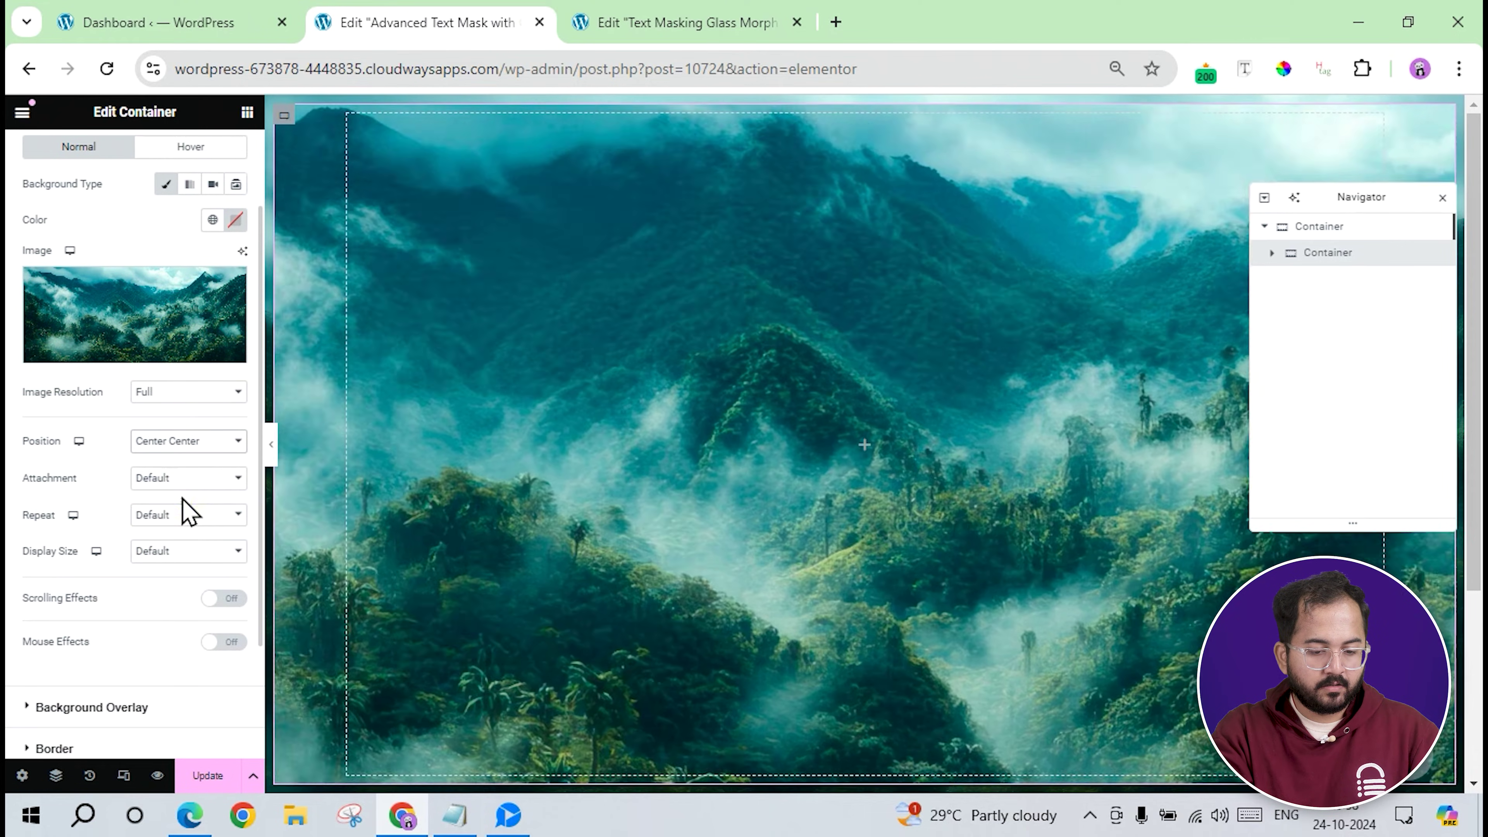
click(178, 516)
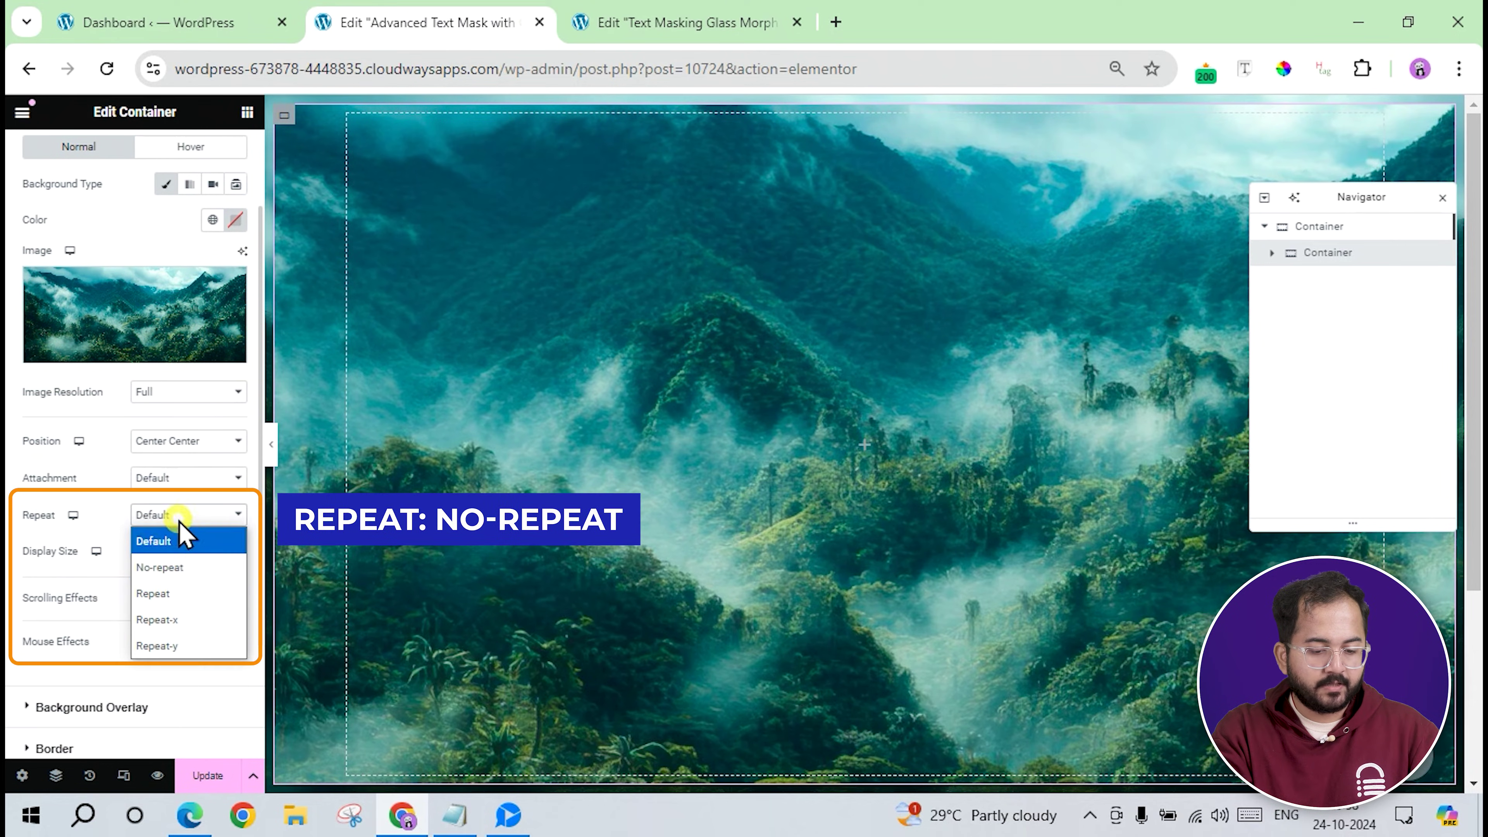
click(164, 567)
click(169, 552)
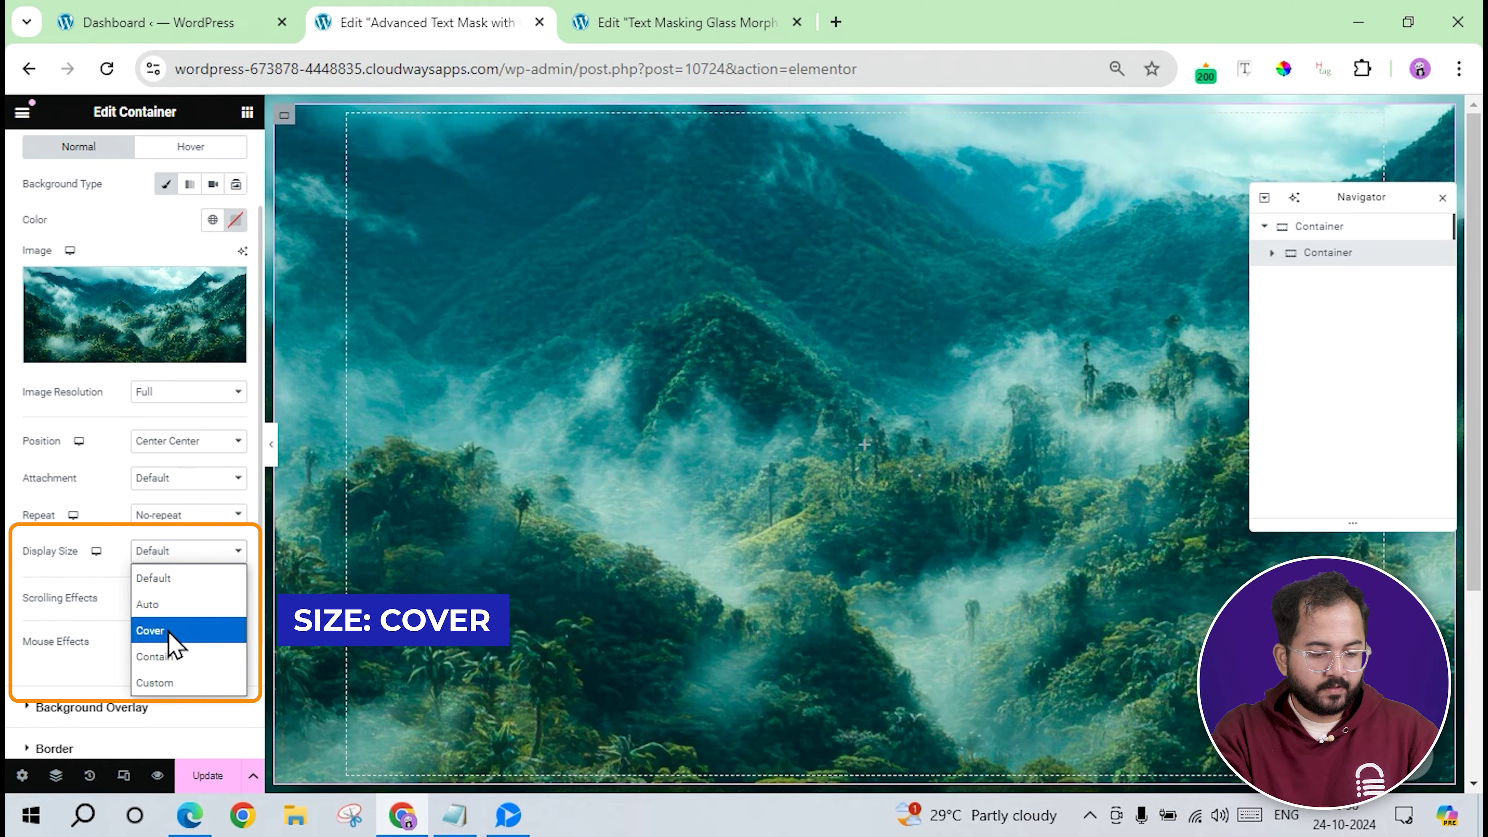
click(170, 630)
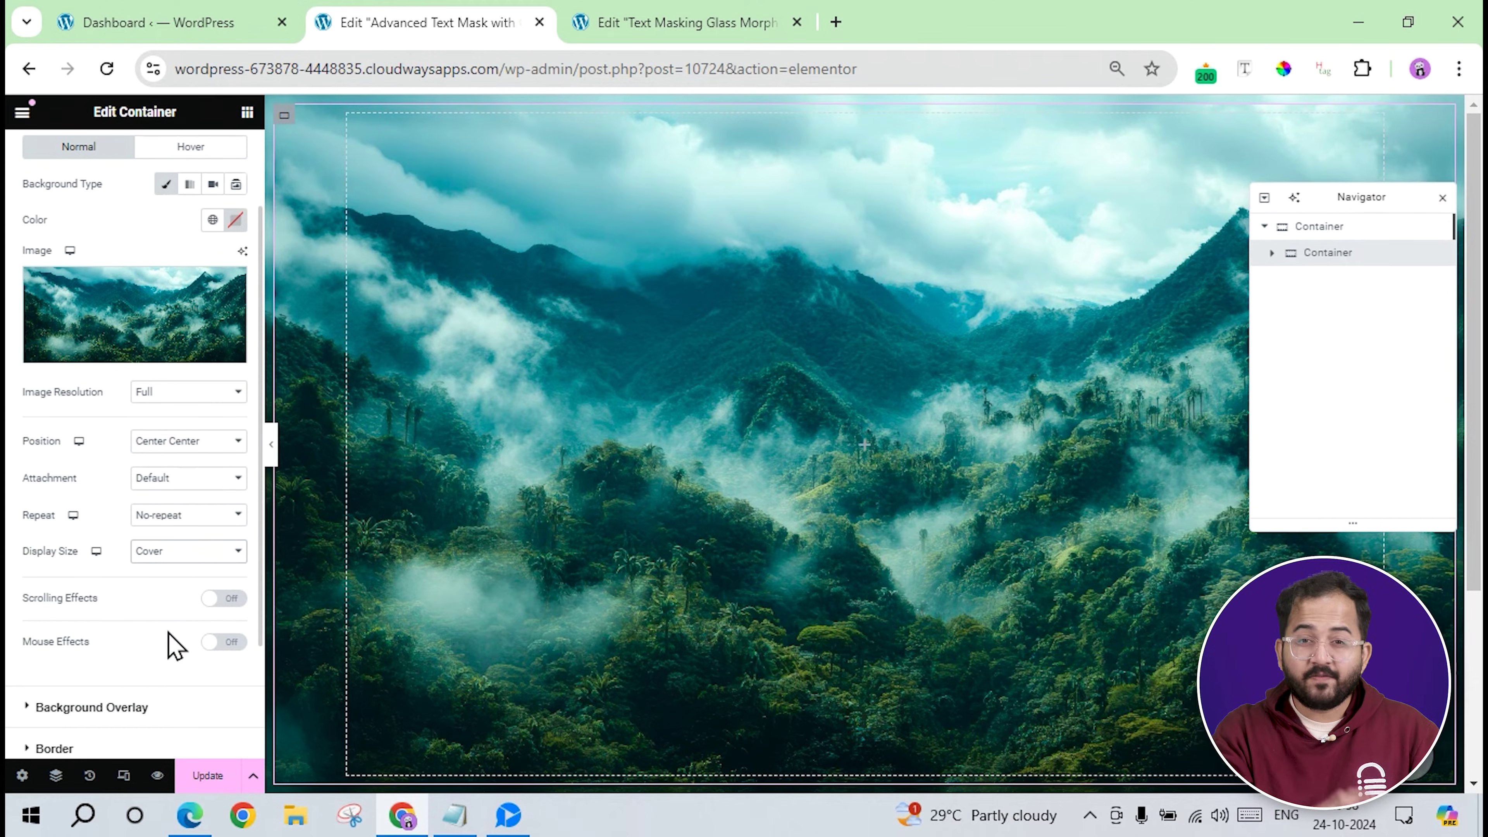
Set the inner container's padding to 0 on all sides.
scroll(152, 478, up, 5)
click(216, 155)
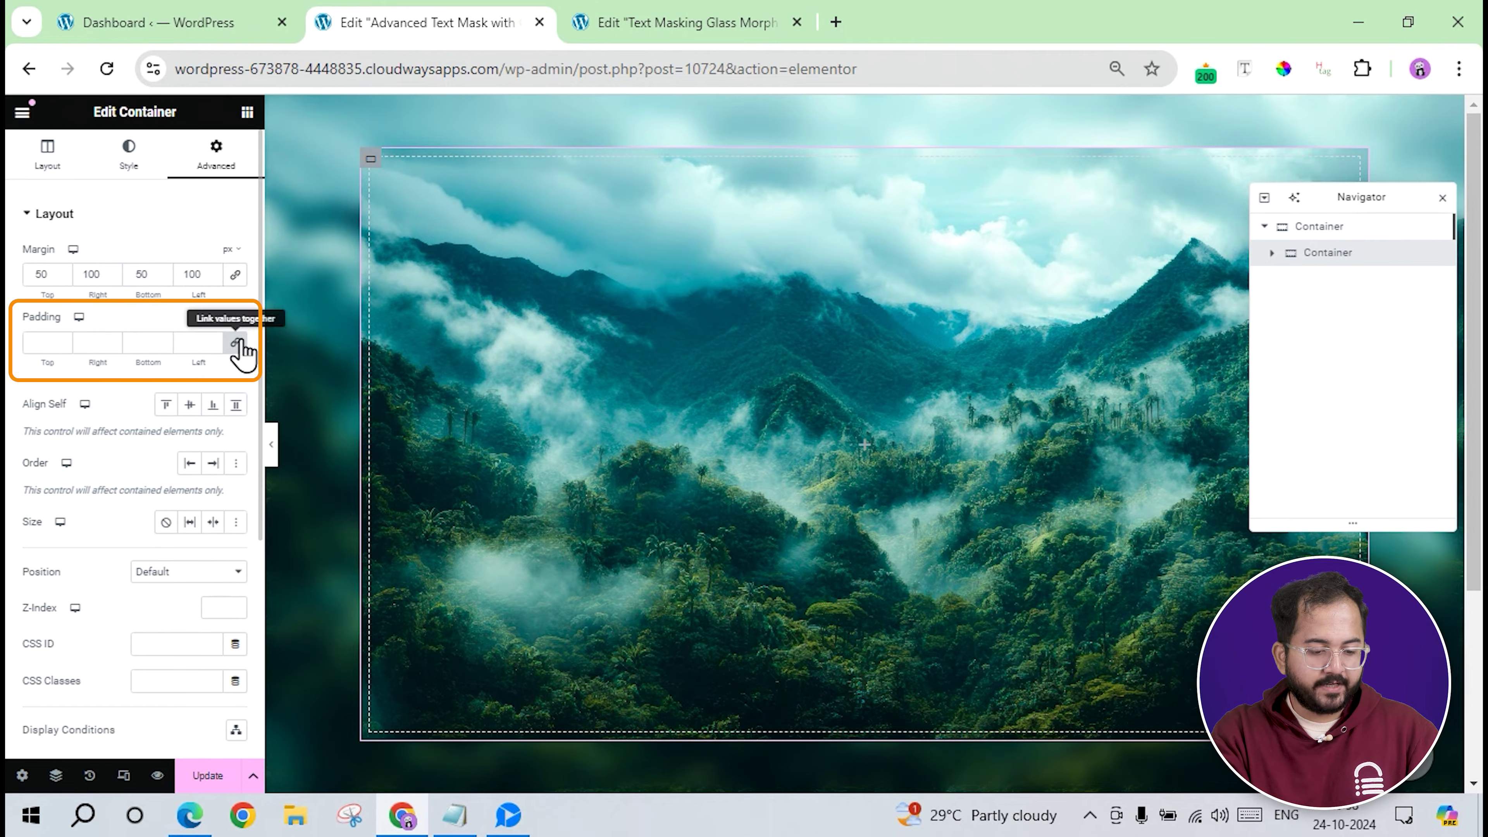
click(237, 342)
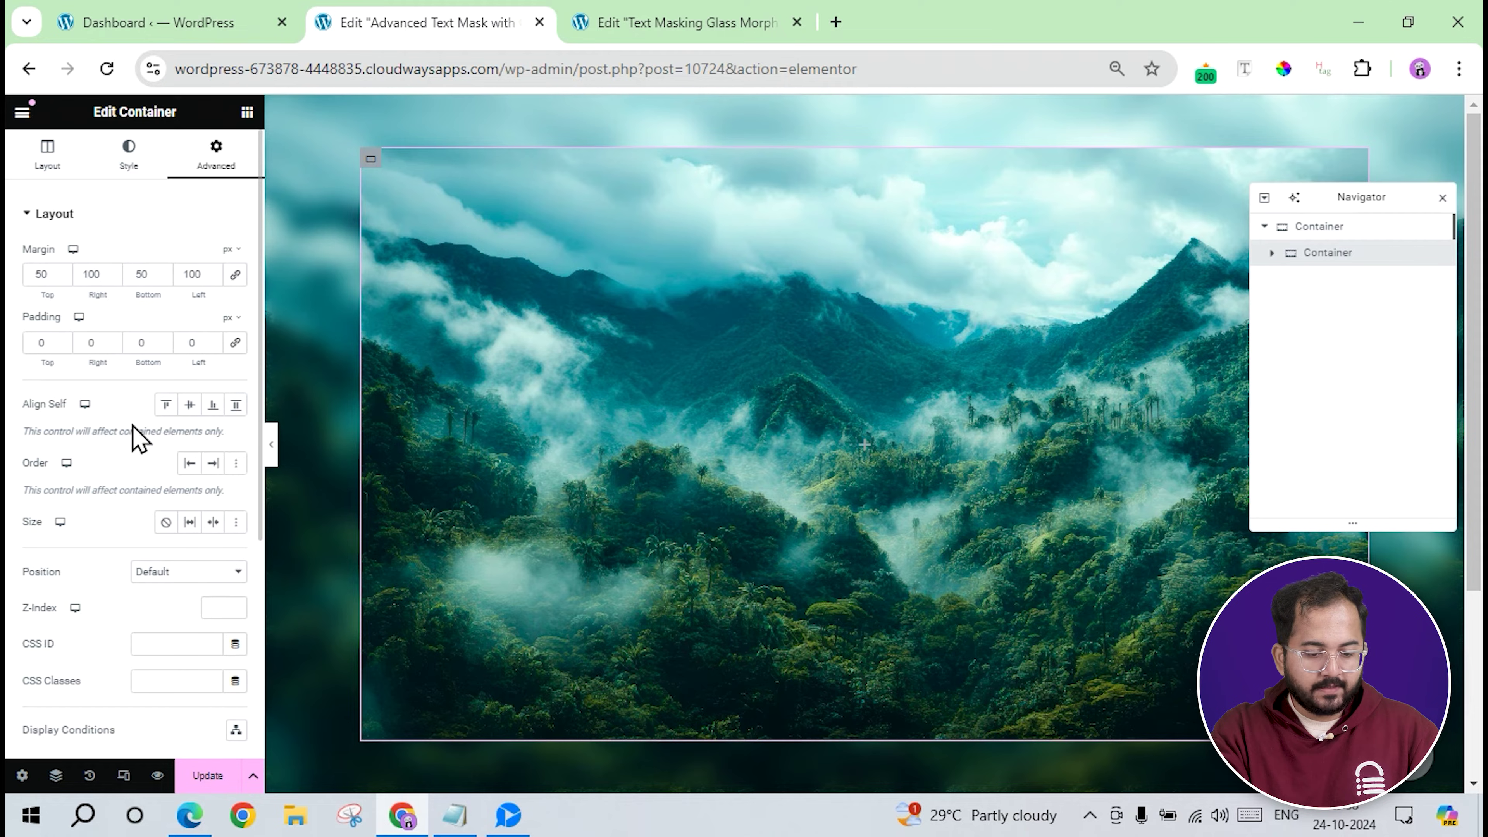
Insert a full-width Column container with items centered vertically and horizontally.
click(247, 112)
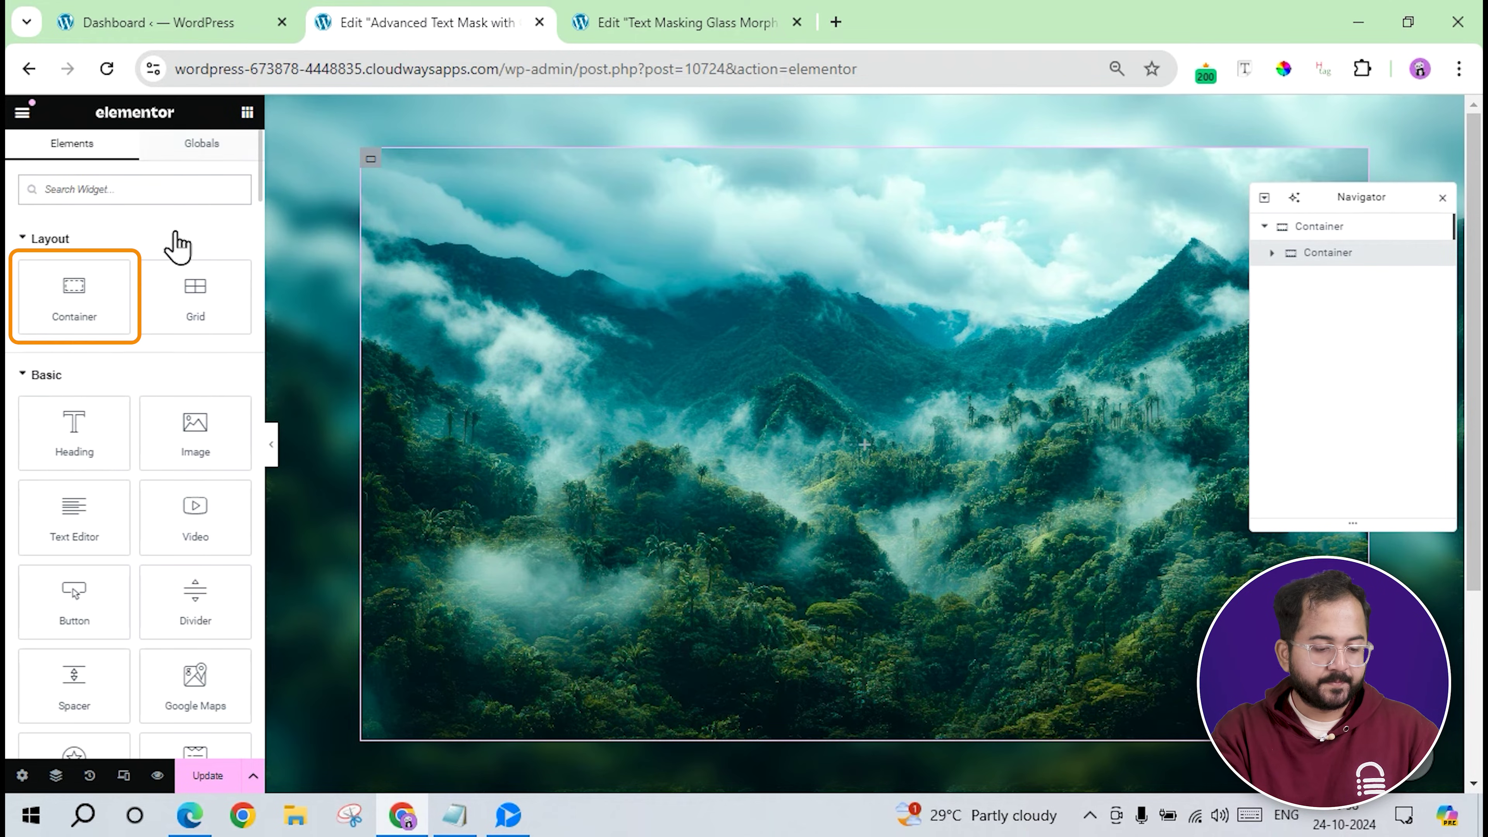
drag(70, 305, 659, 375)
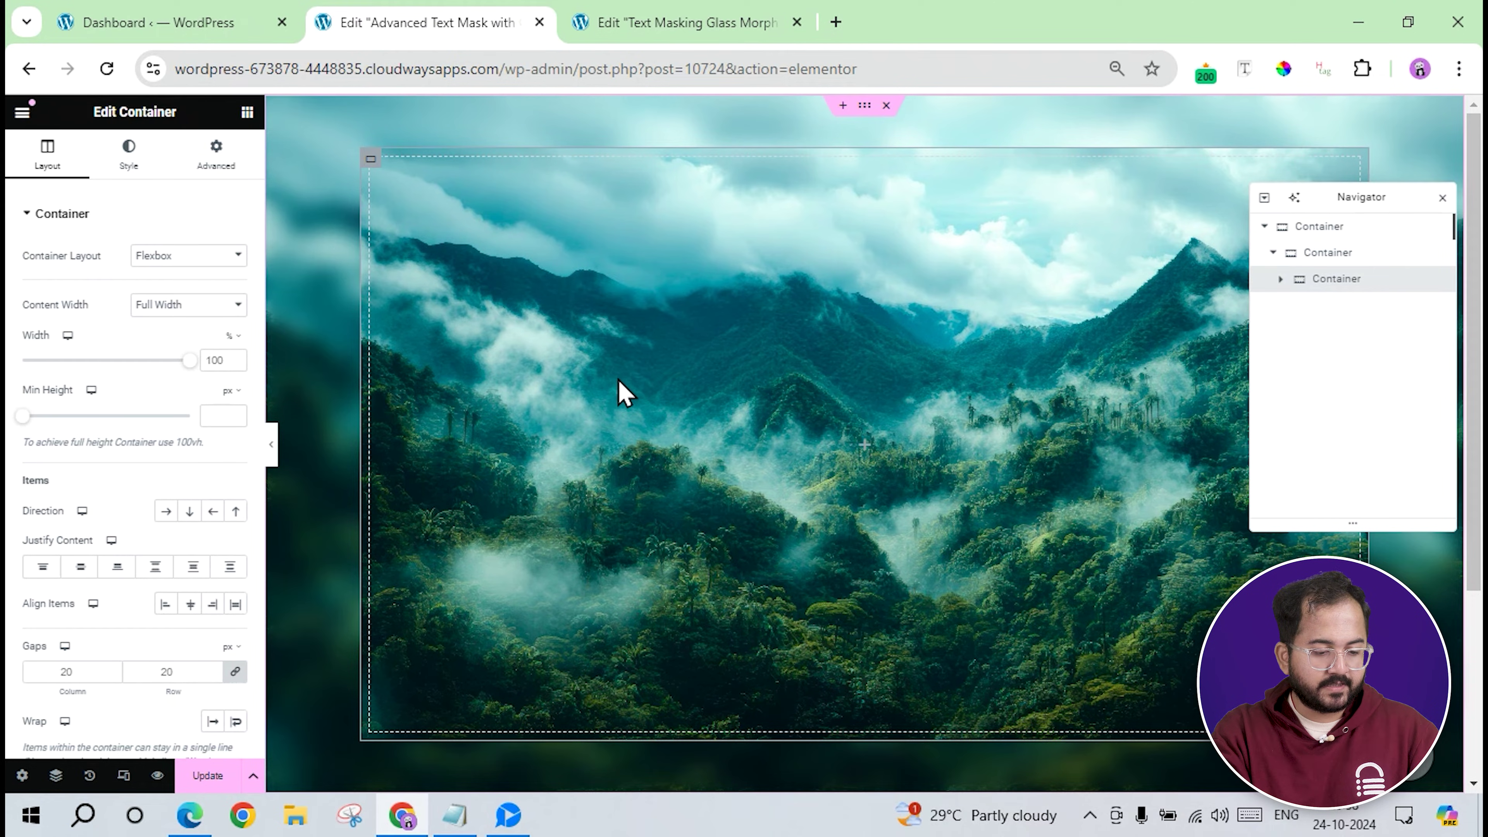
click(174, 306)
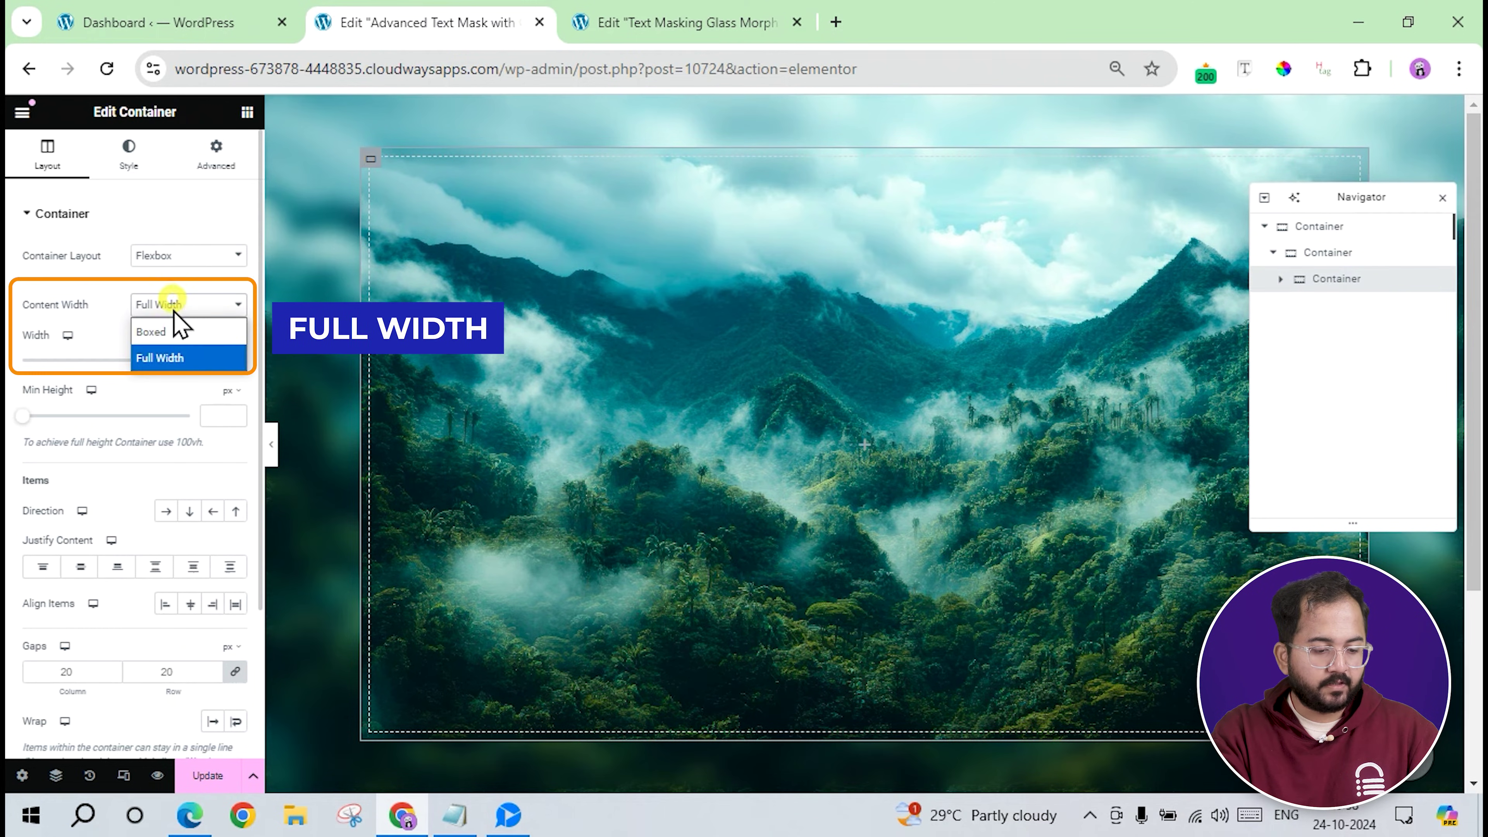
click(174, 358)
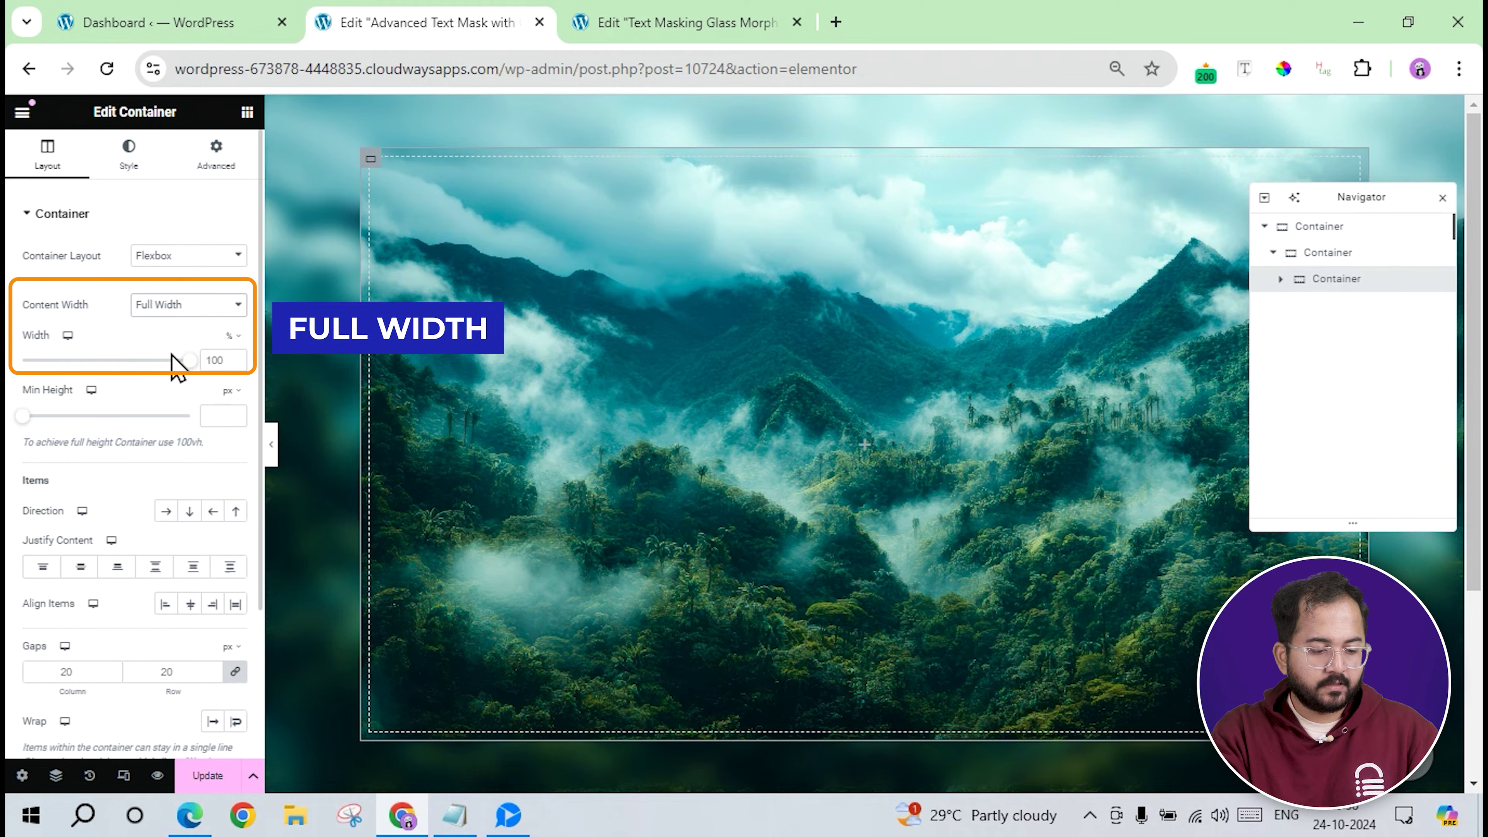
click(191, 511)
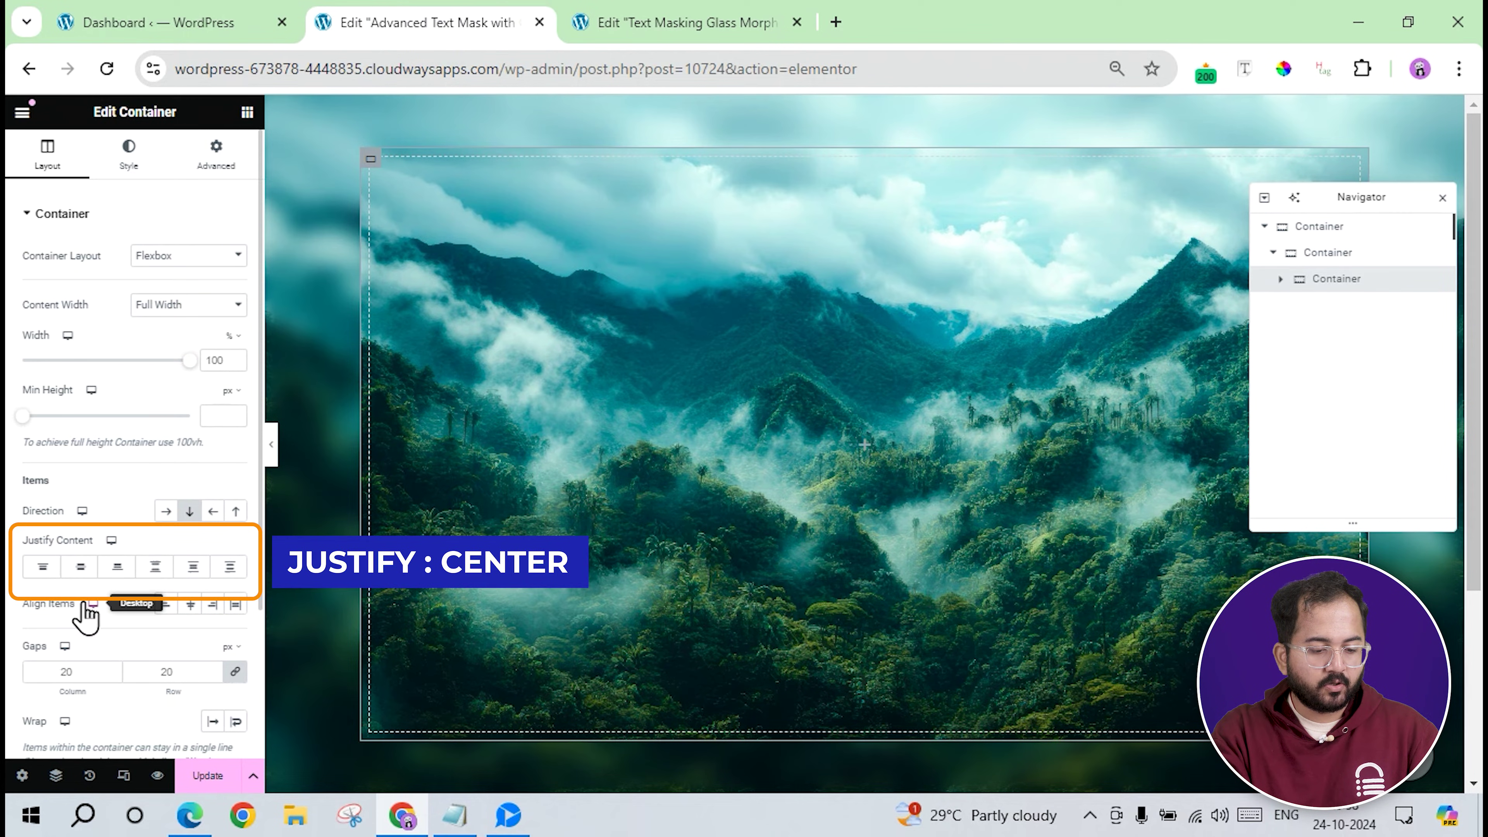
click(80, 568)
click(80, 567)
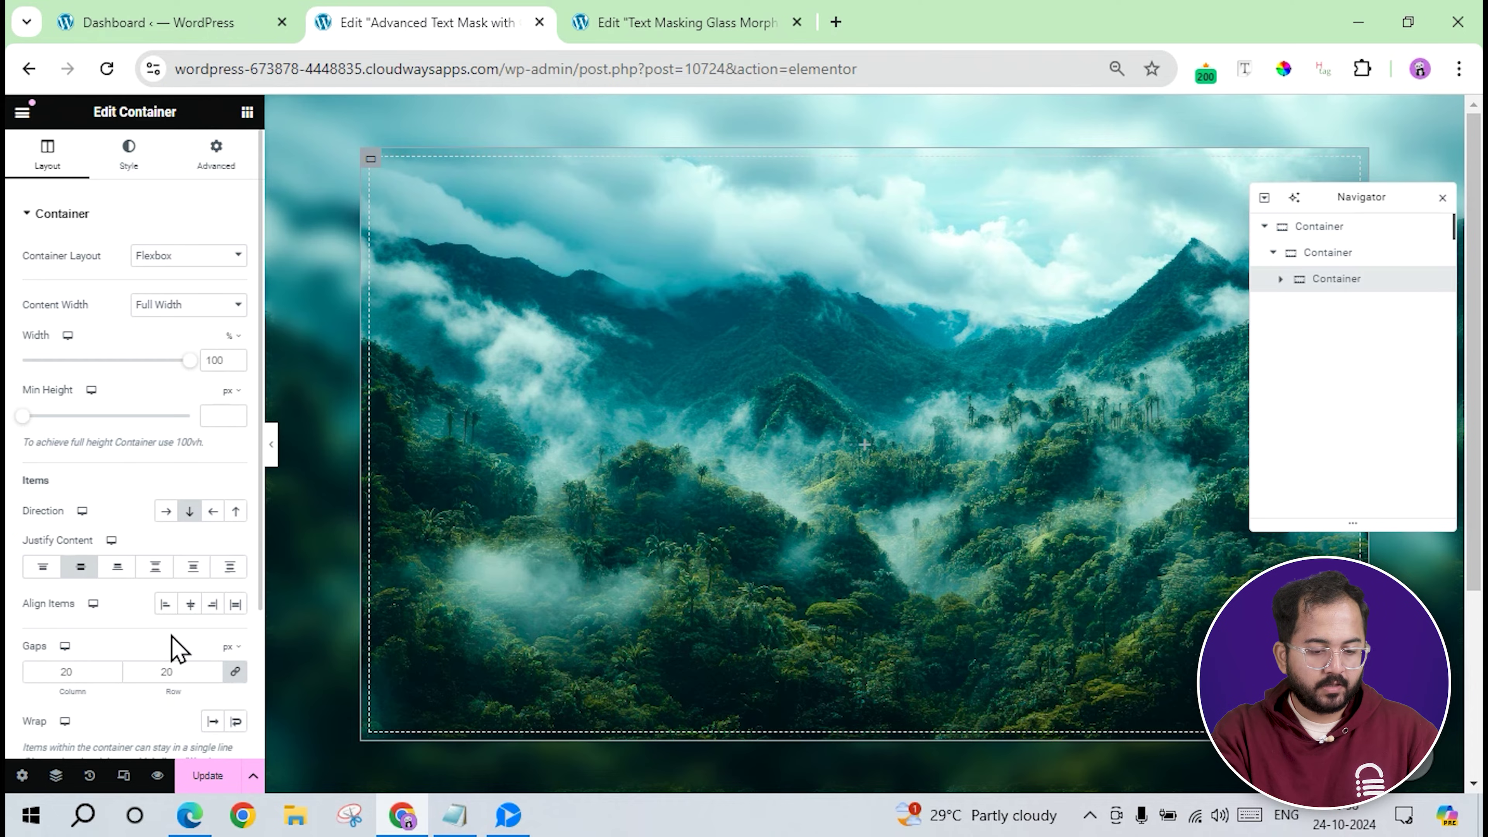
click(190, 604)
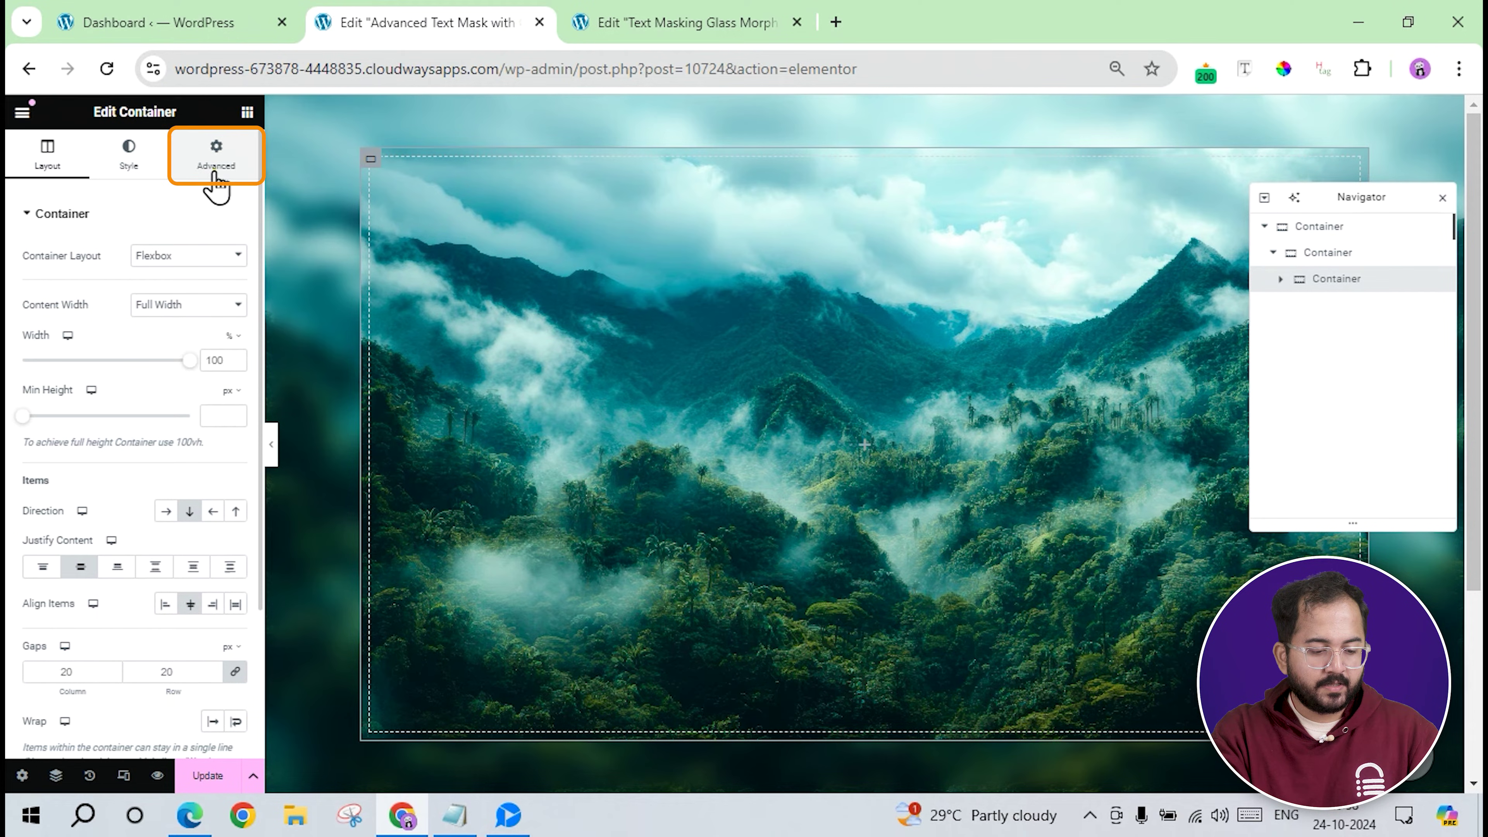
Set the new container's padding to 140 px top and 30 px bottom.
click(216, 153)
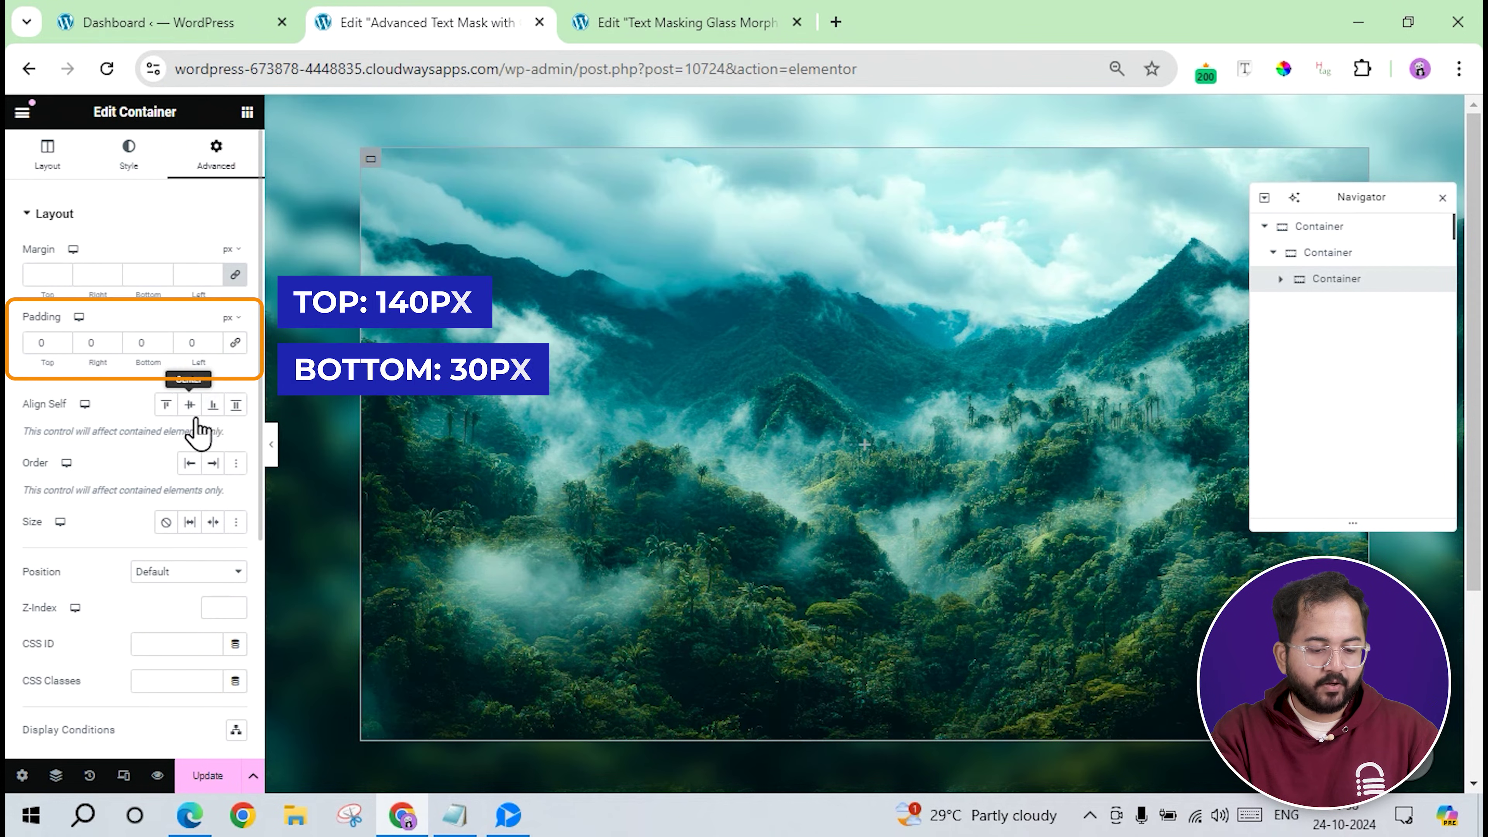
click(35, 343)
text(140)
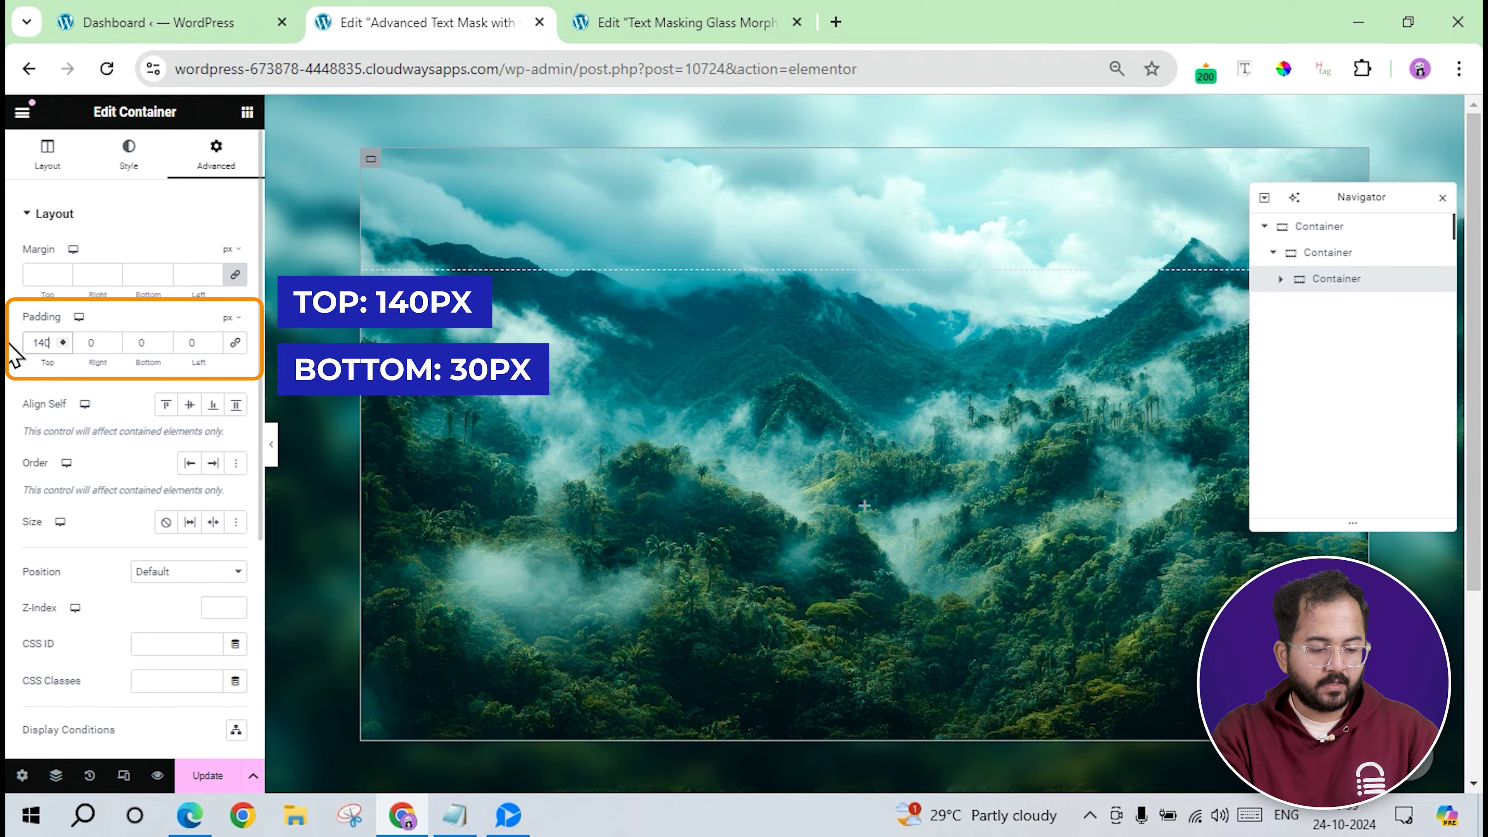
double_click(159, 346)
text(30)
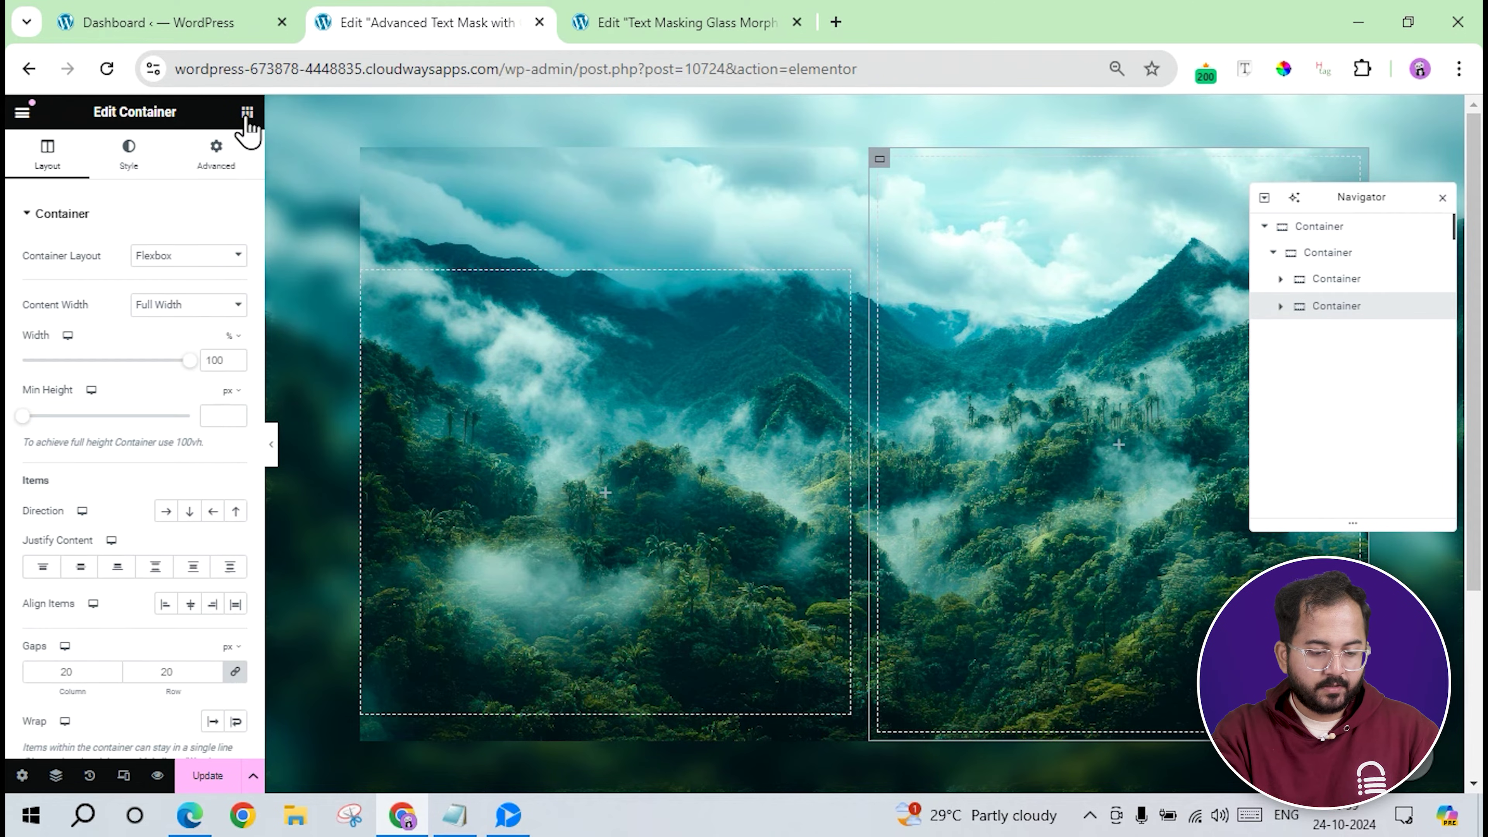
Add a Heading widget to the left container with the title 'Afri'.
click(247, 112)
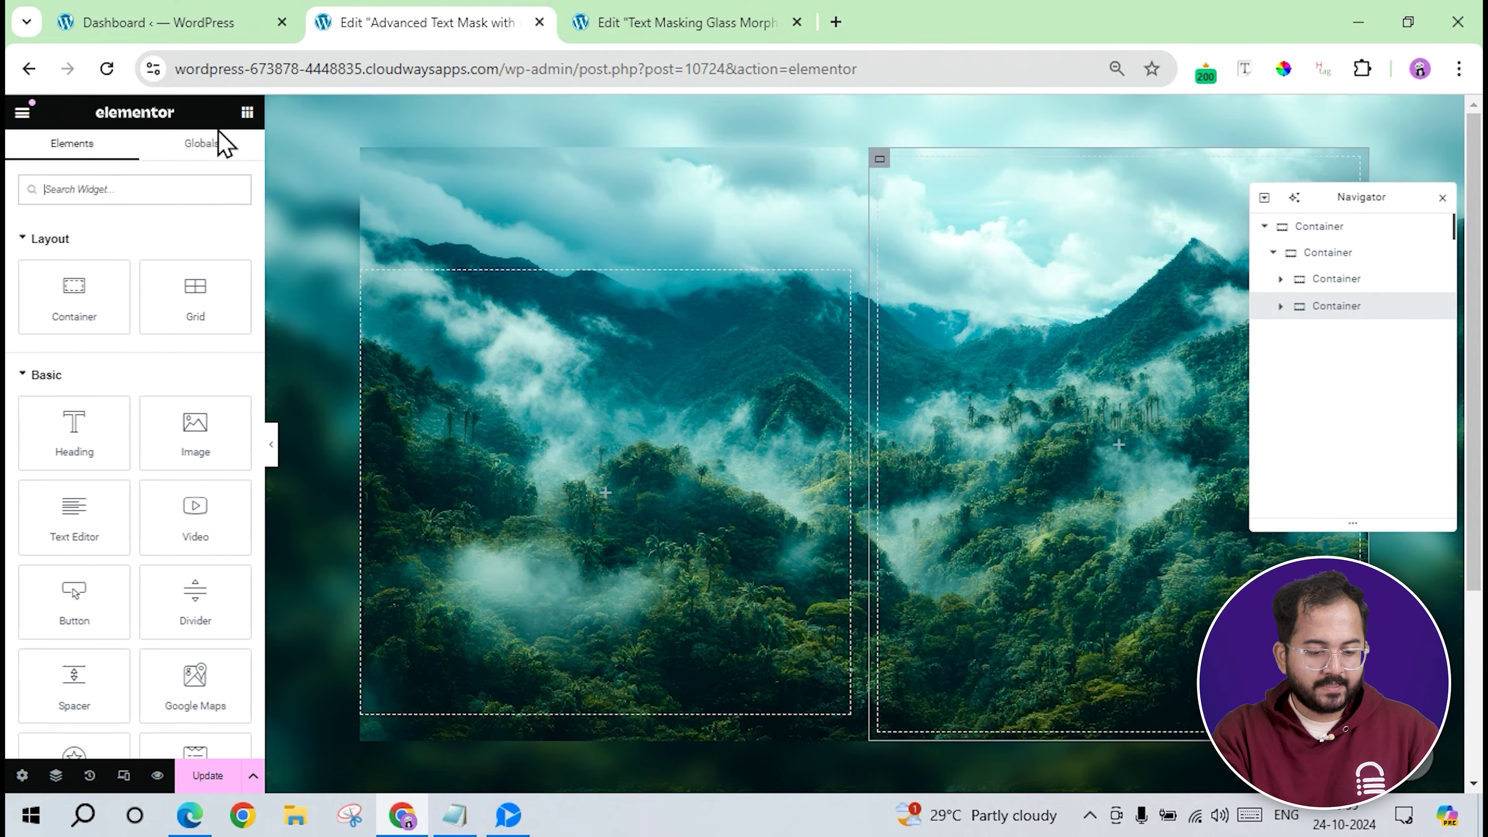
drag(125, 401, 631, 446)
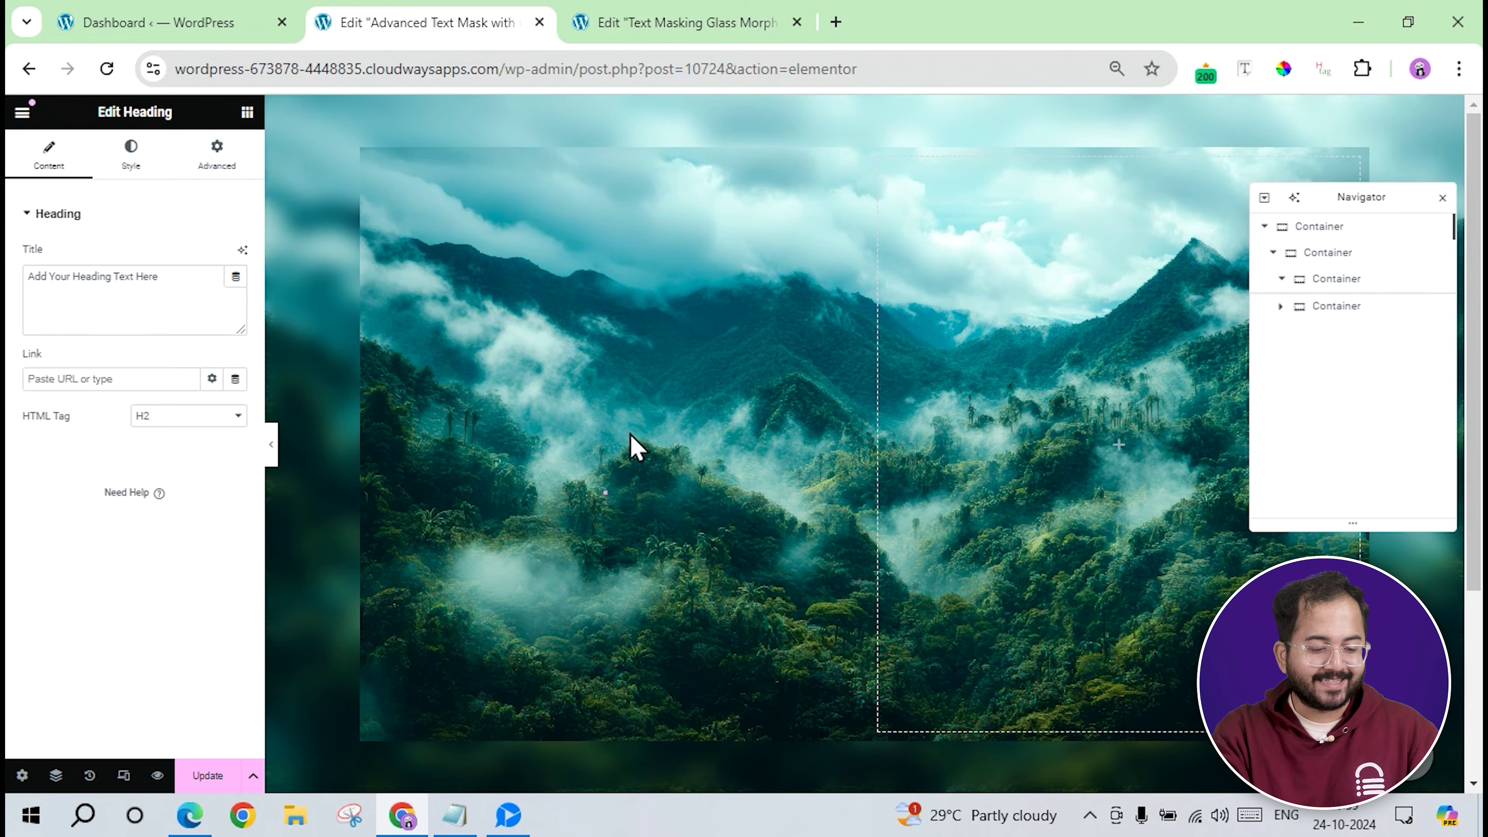
double_click(63, 279)
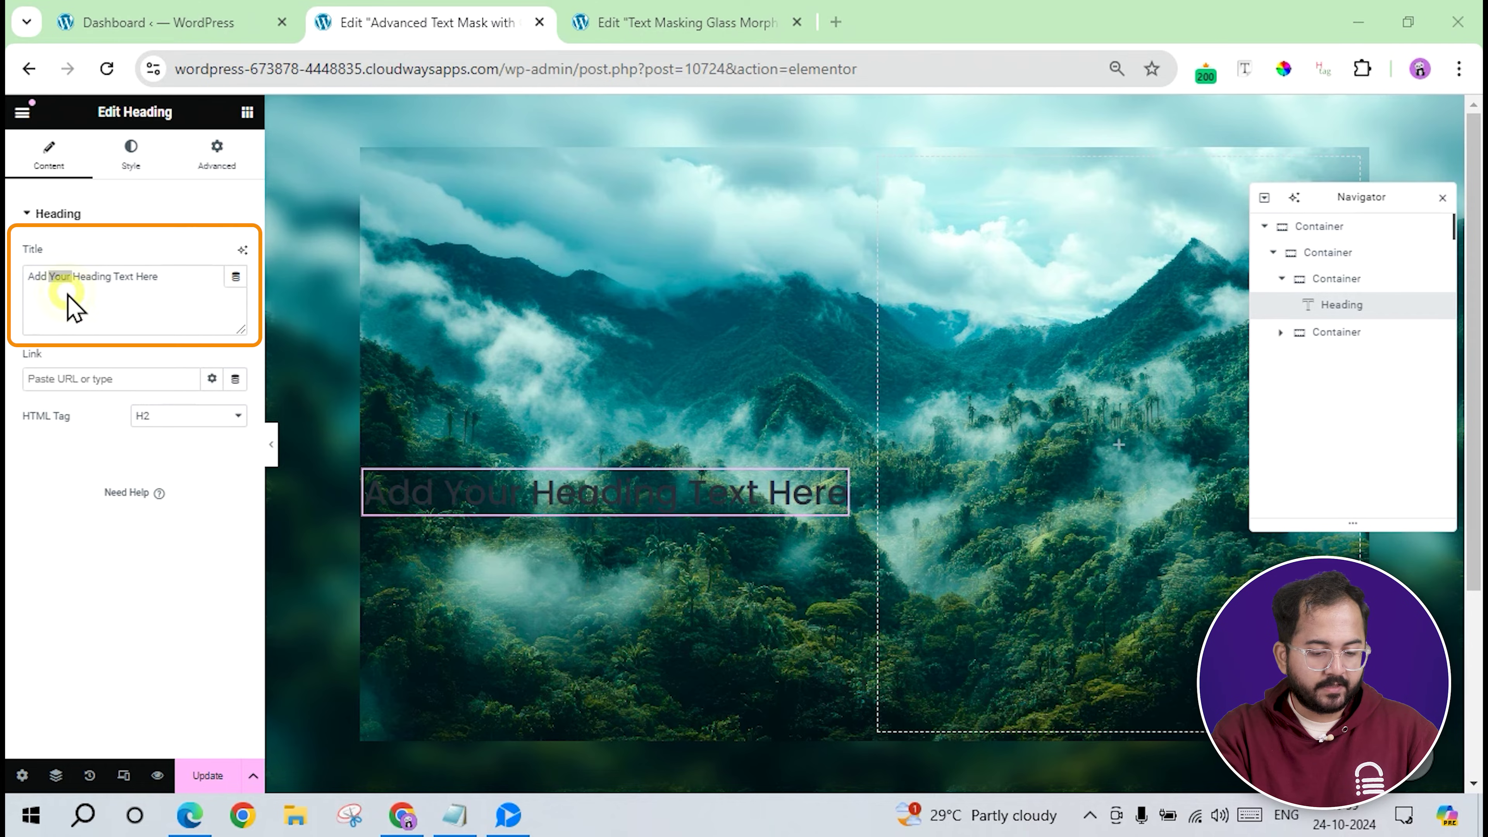
key(ctrl+a)
text(A)
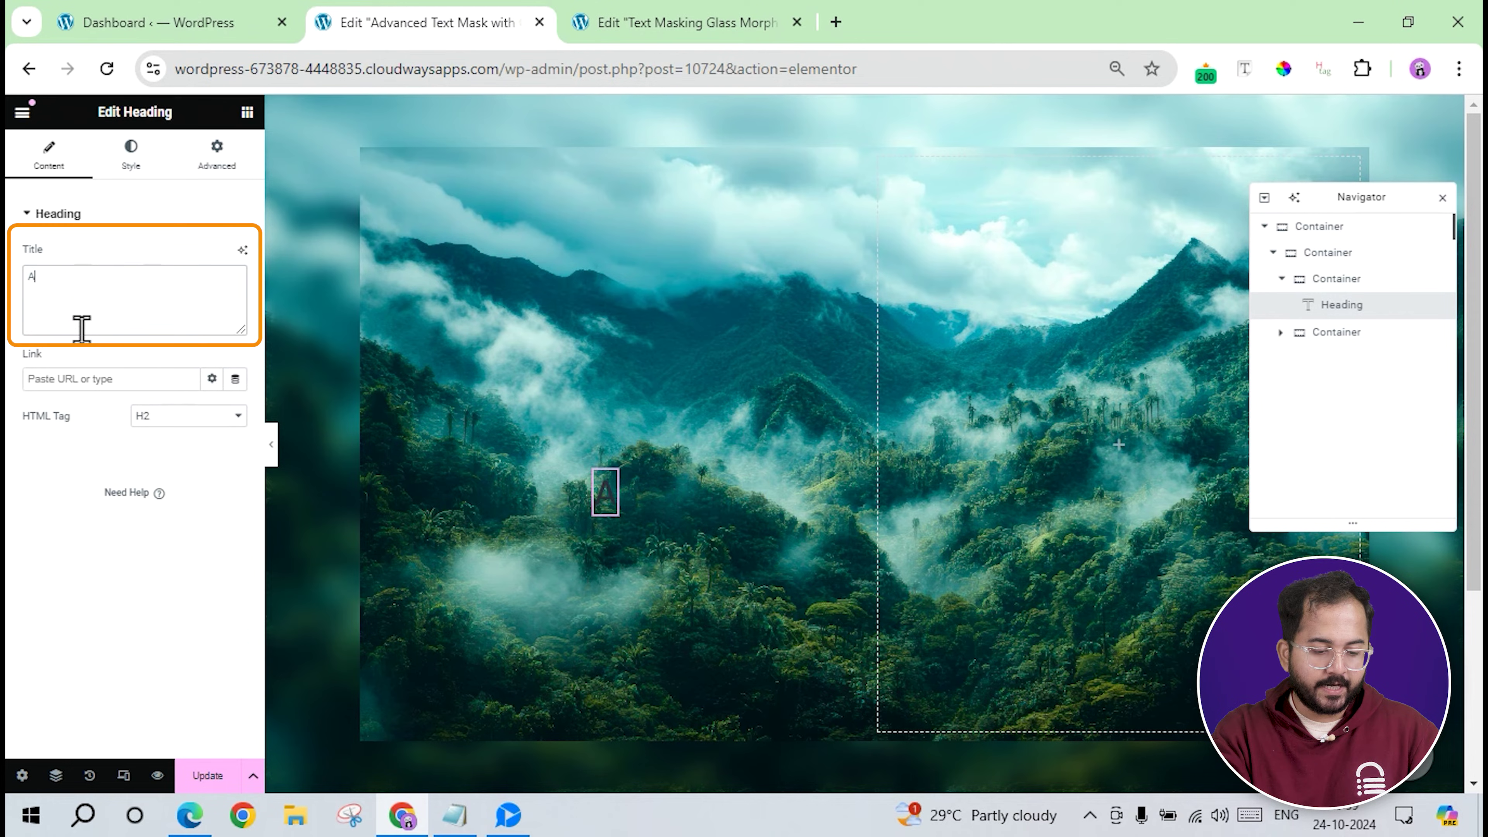
text(fri)
Make the Afri heading text black and right-aligned.
click(134, 164)
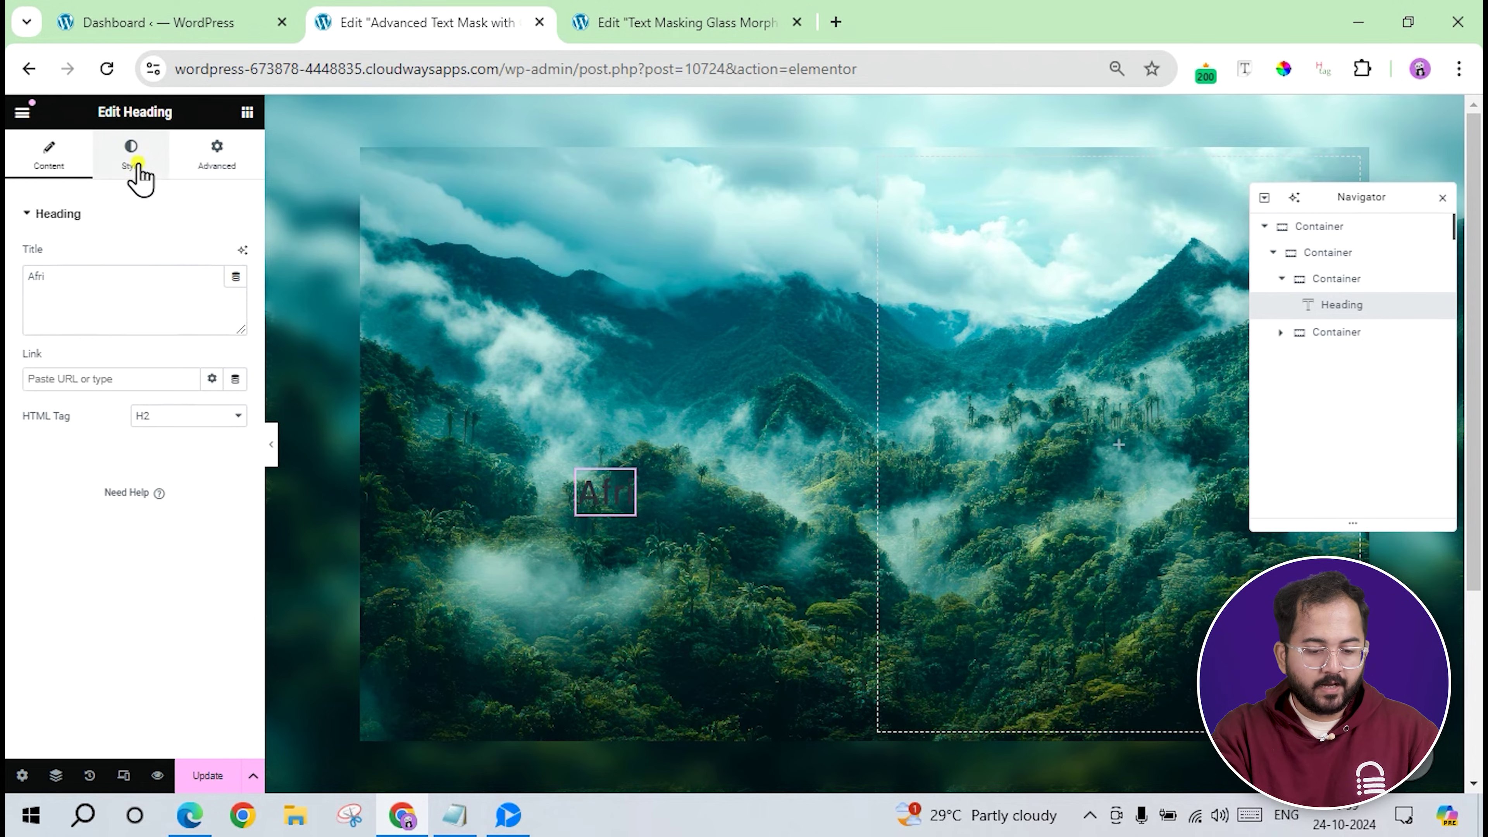
click(234, 291)
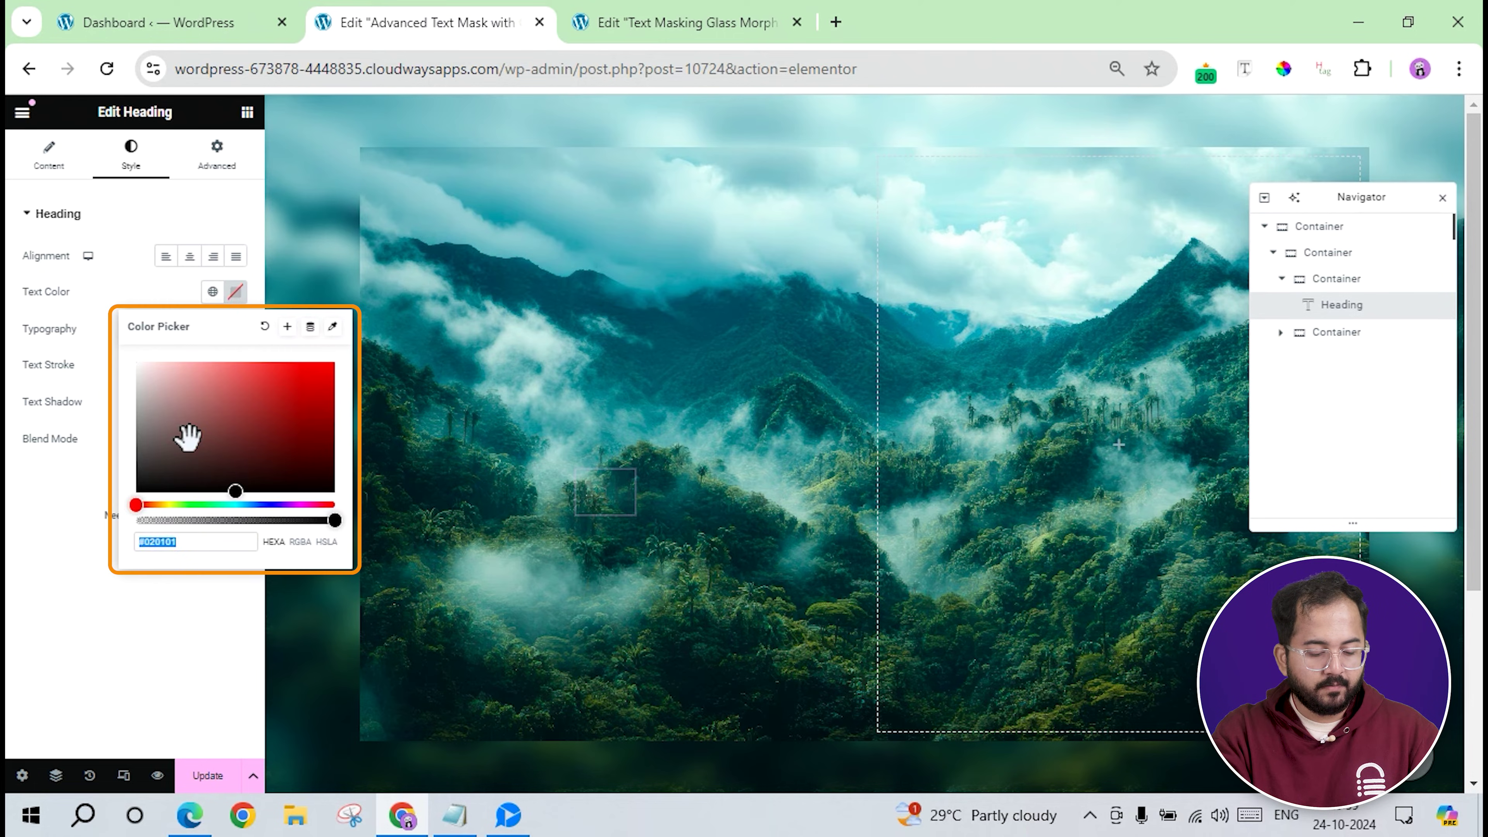
drag(170, 452, 108, 537)
click(14, 531)
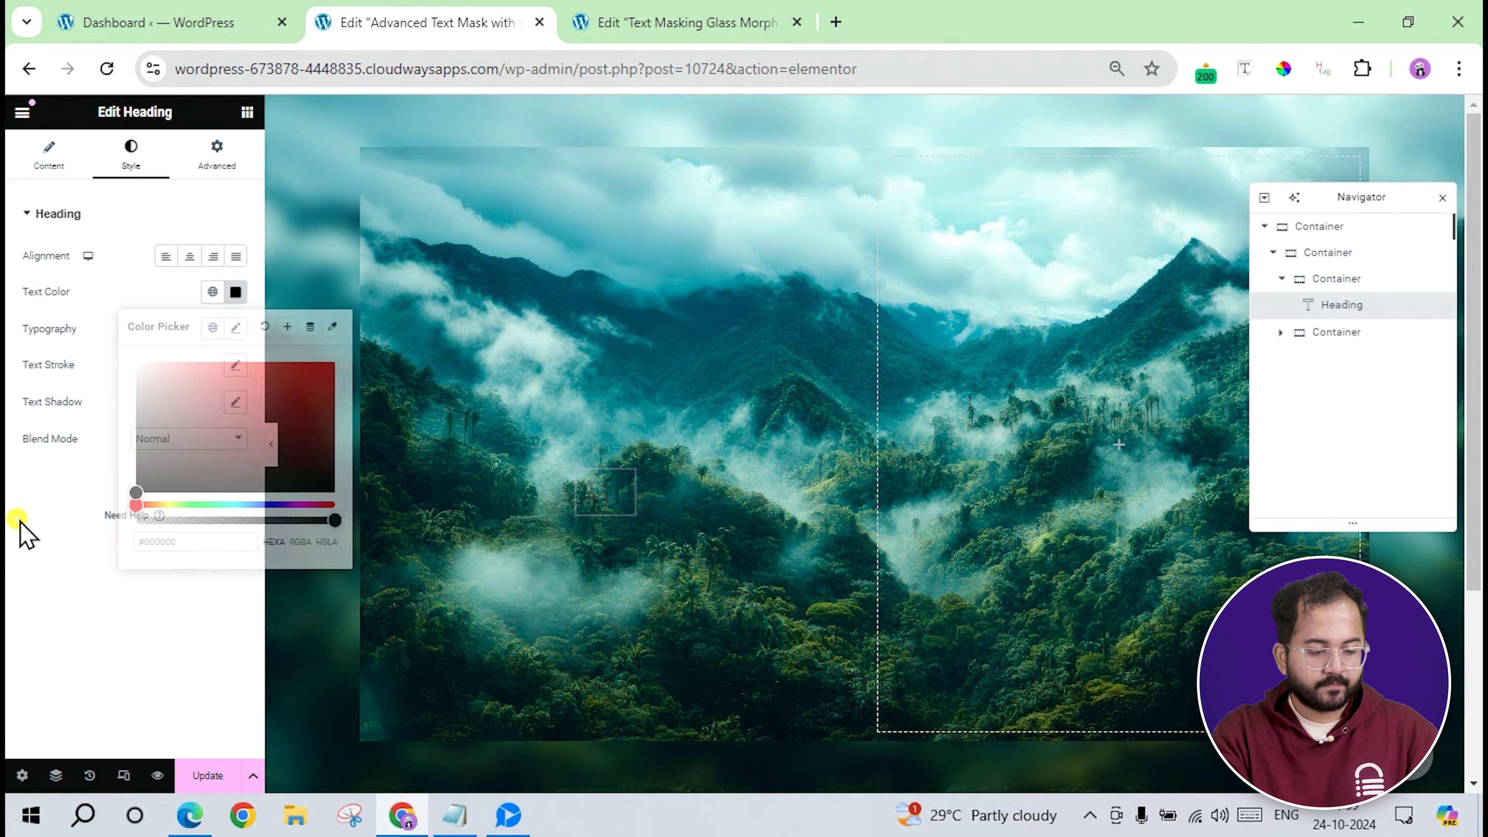
click(213, 256)
Set the heading typography to Poppins, size 150, weight 900, uppercase.
click(235, 328)
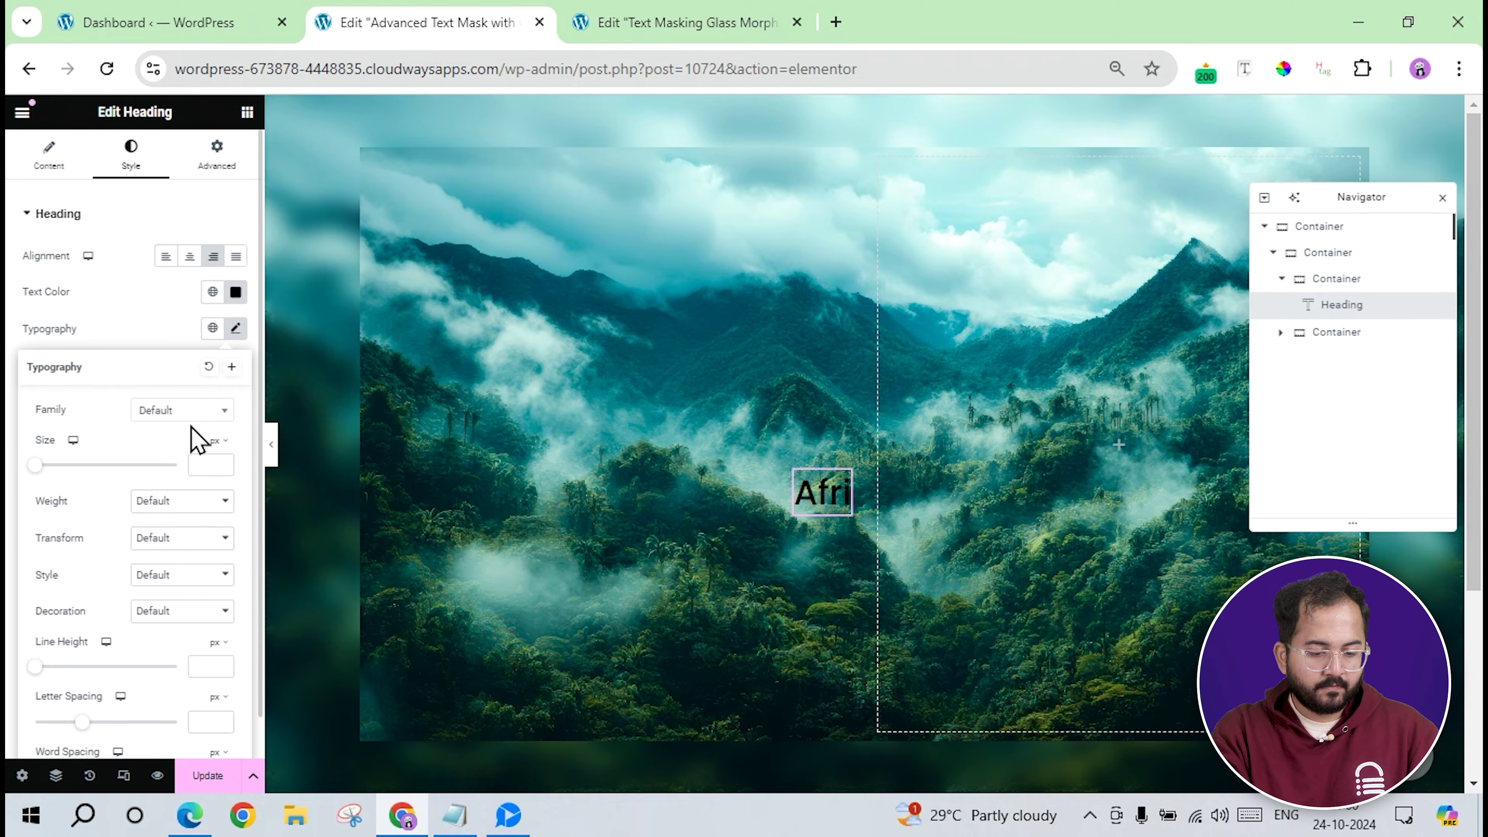
click(188, 413)
text(popp)
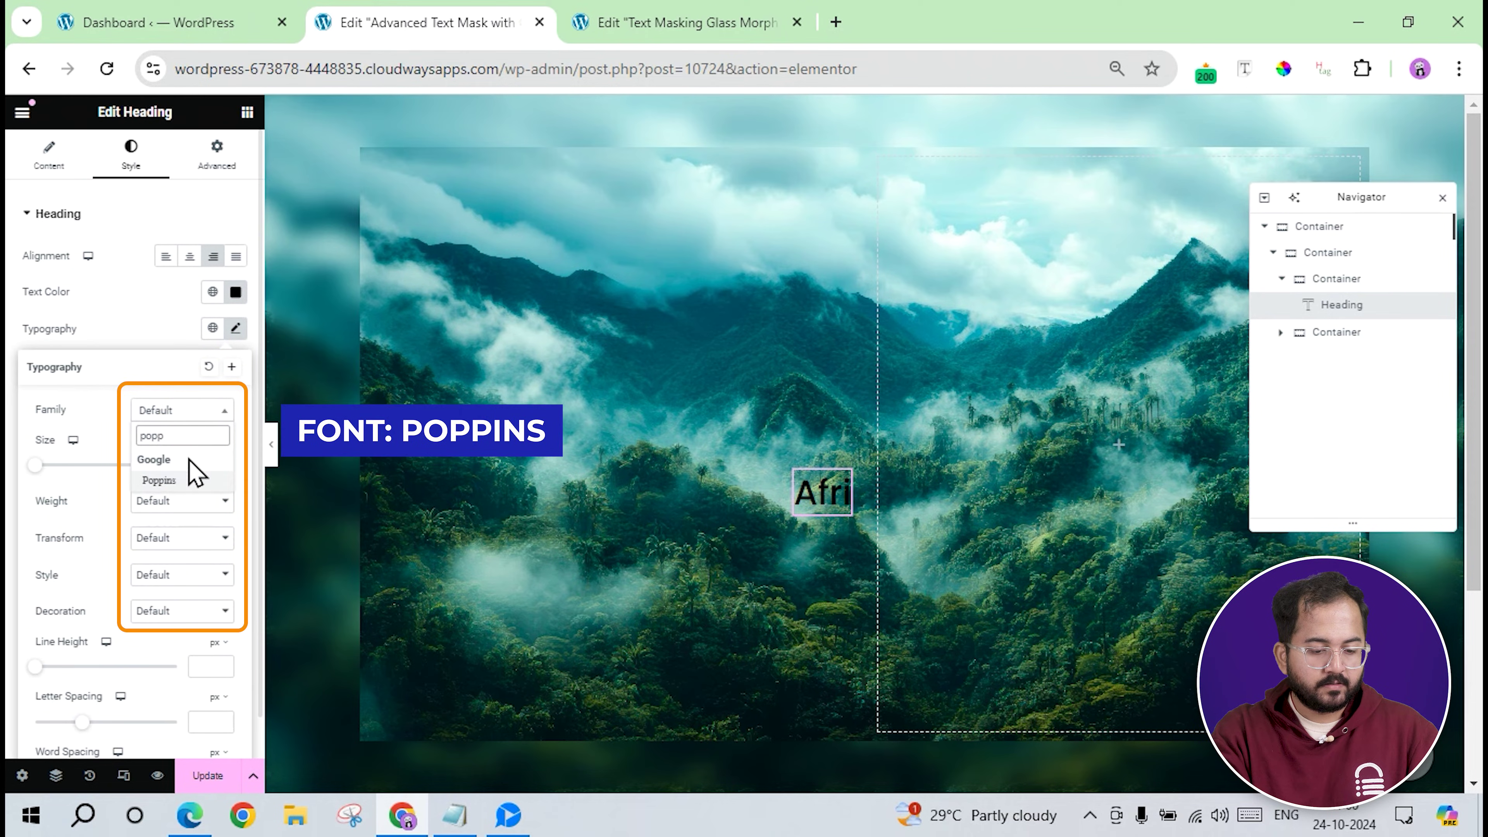
click(190, 482)
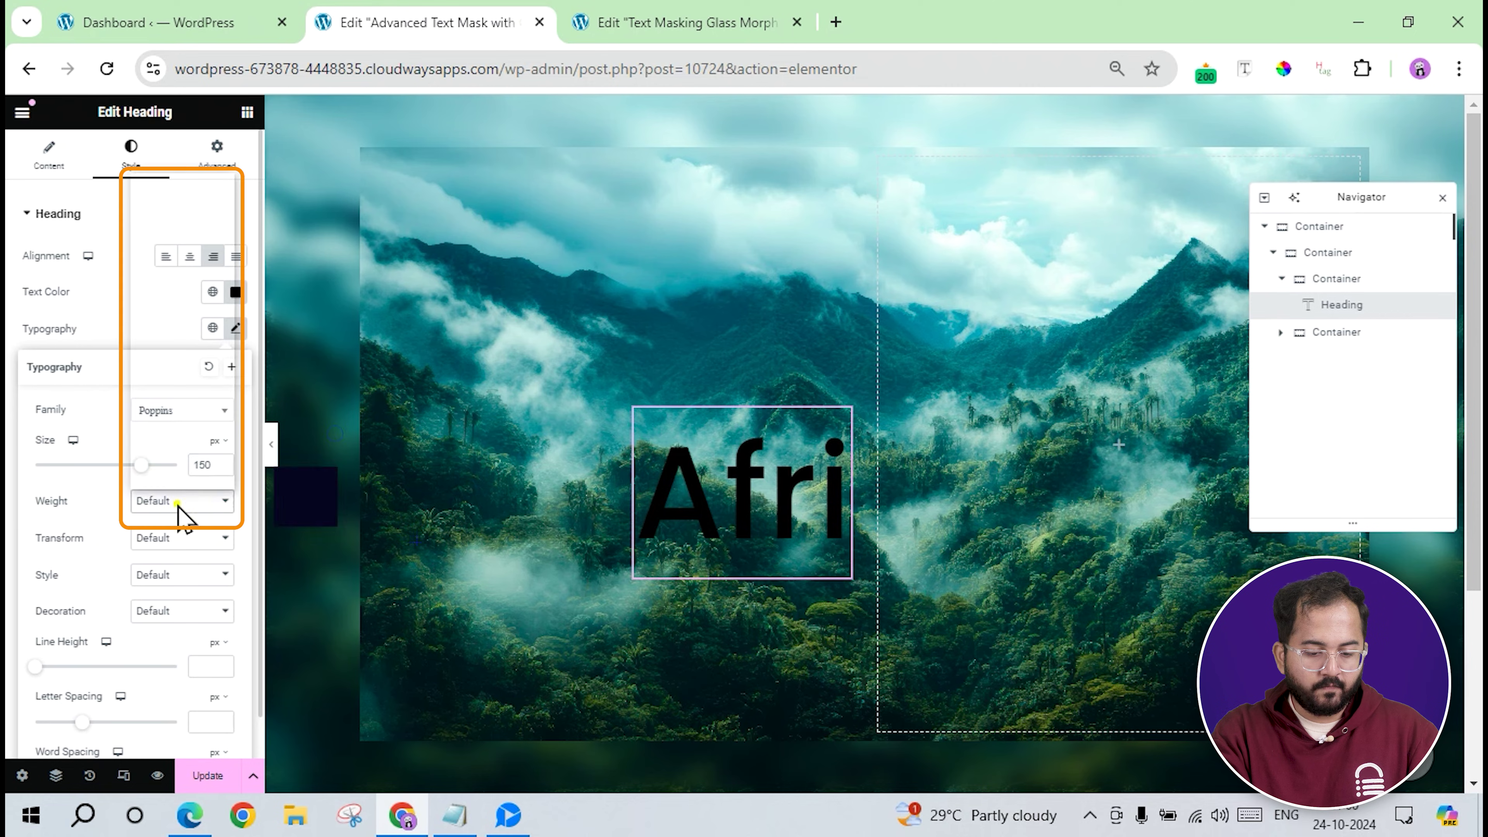
click(179, 502)
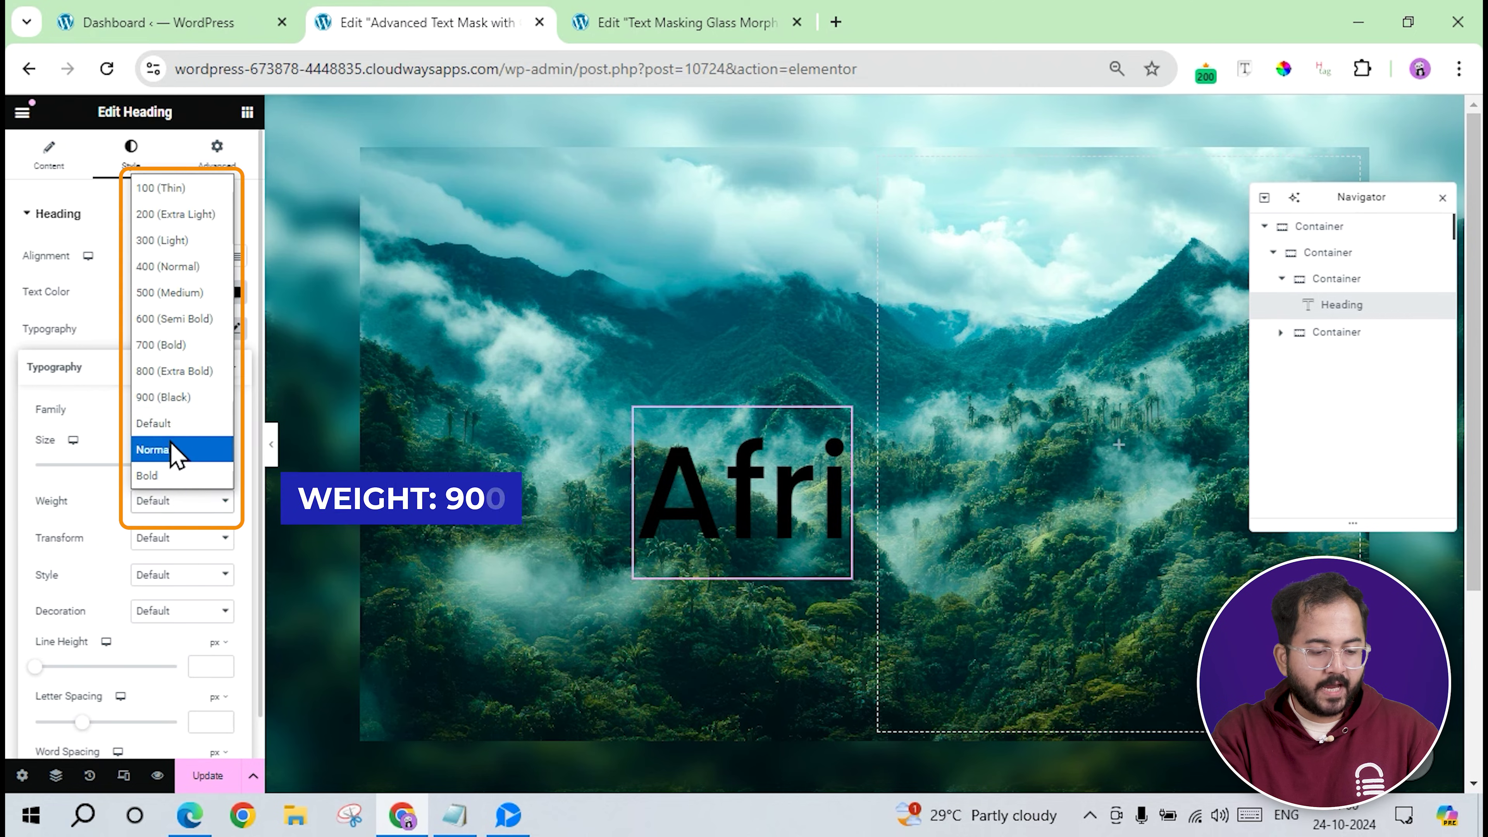
click(169, 392)
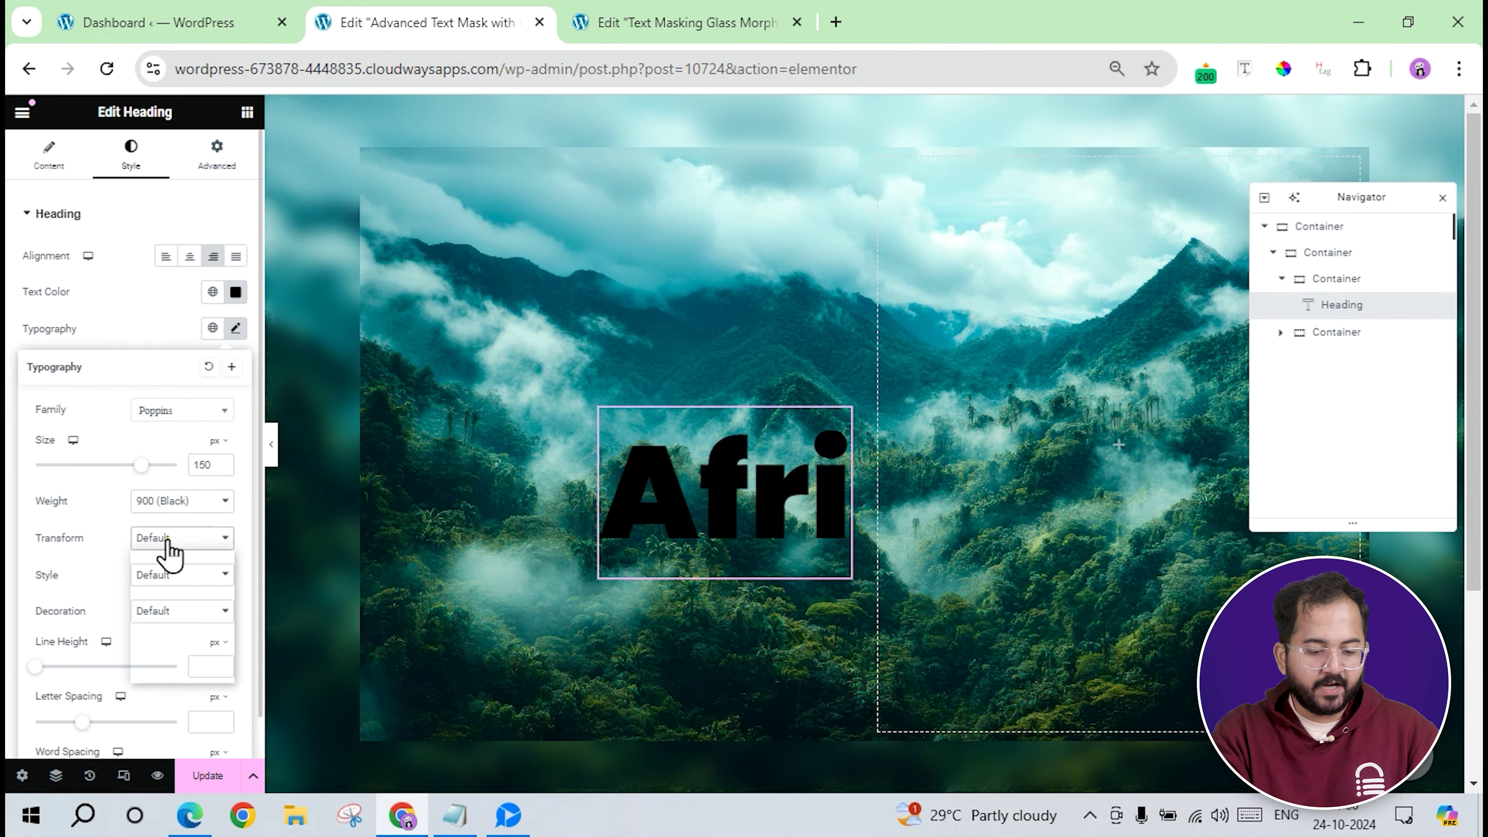
click(159, 592)
click(258, 153)
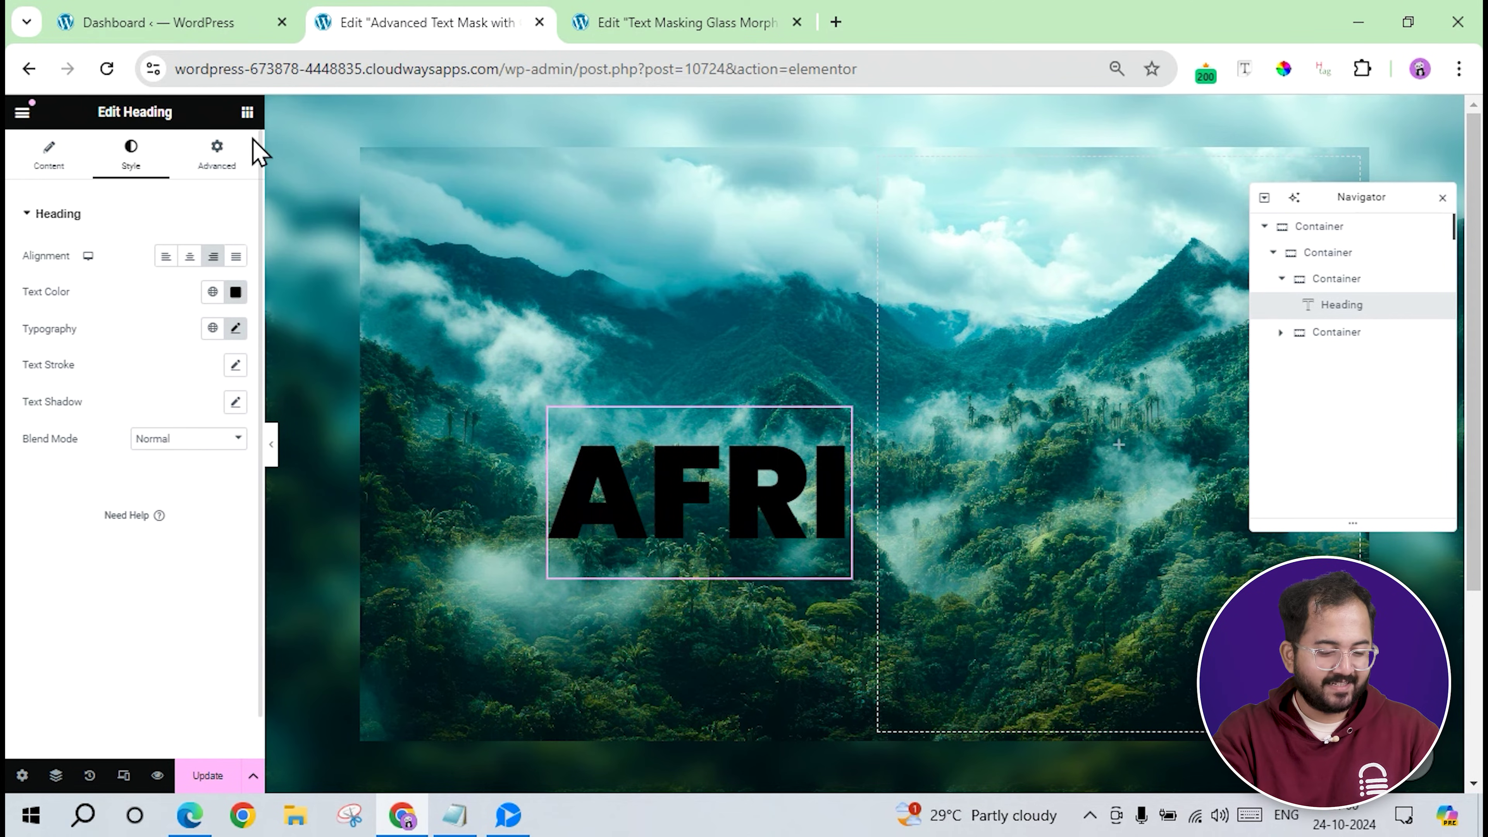
click(247, 112)
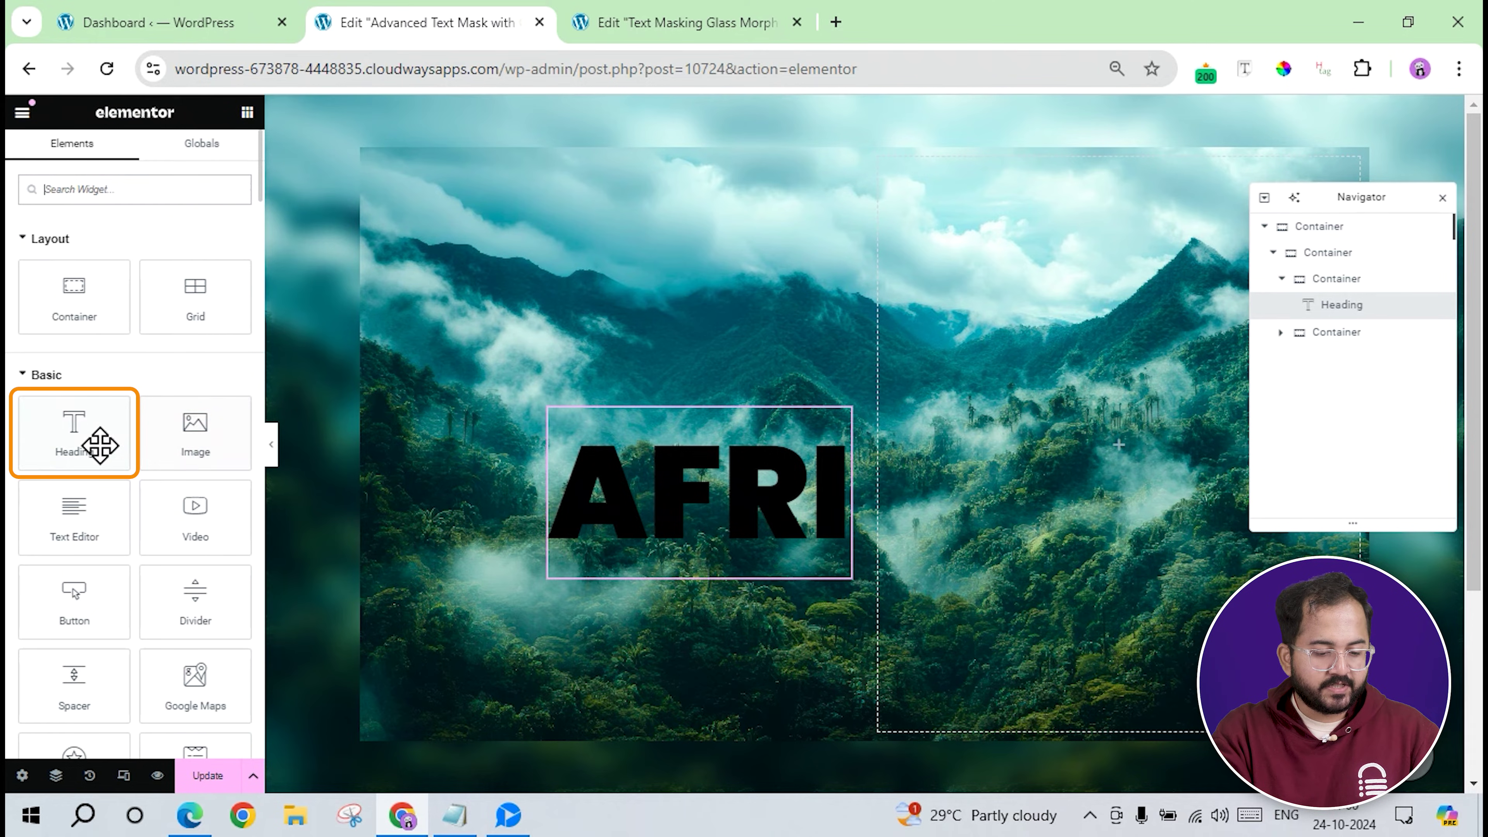
Add a black 'Rain F' heading directly below AFRI.
drag(100, 440, 734, 575)
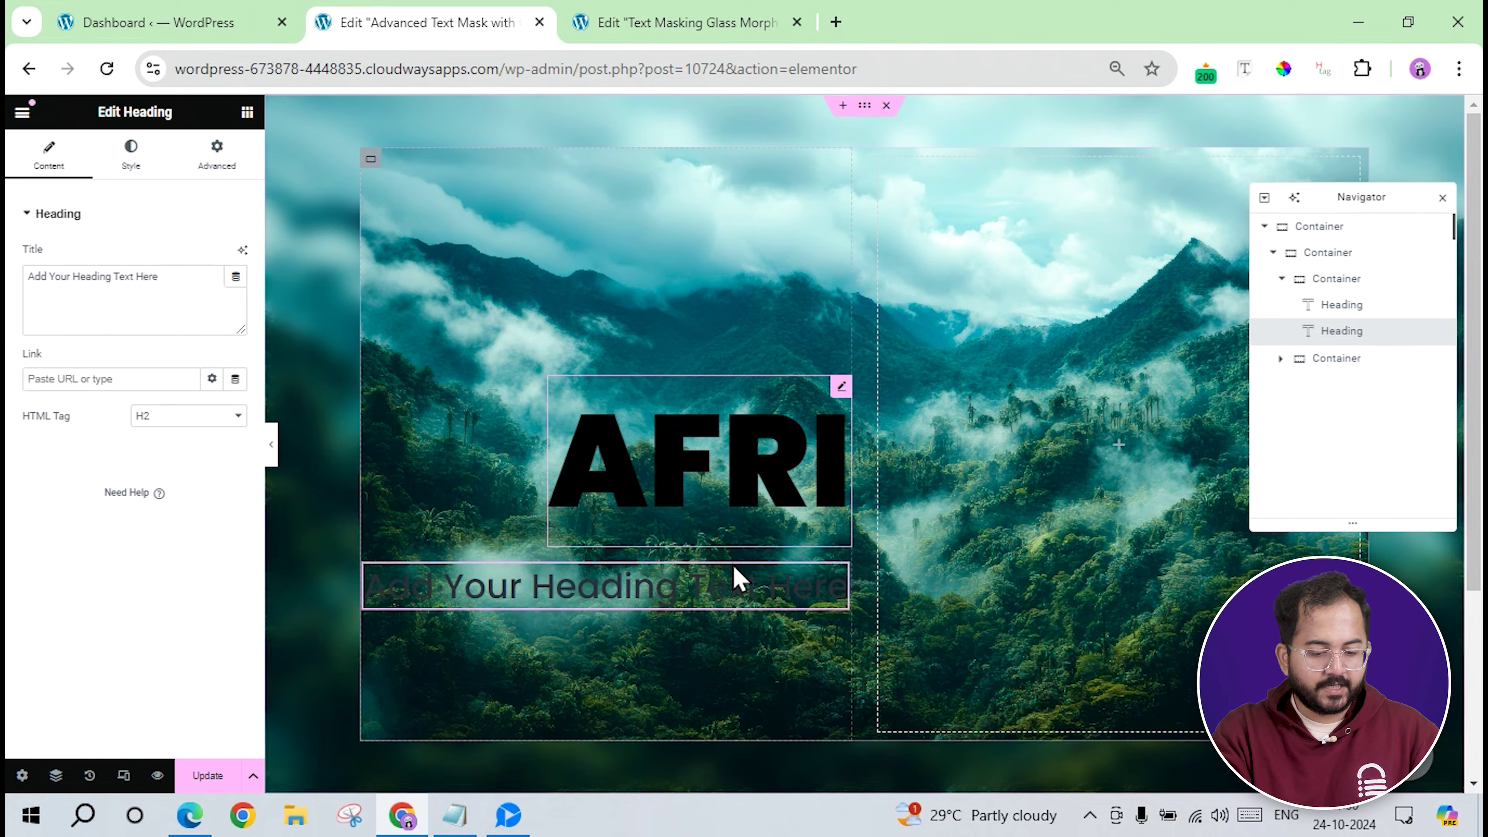
click(135, 281)
key(ctrl+a)
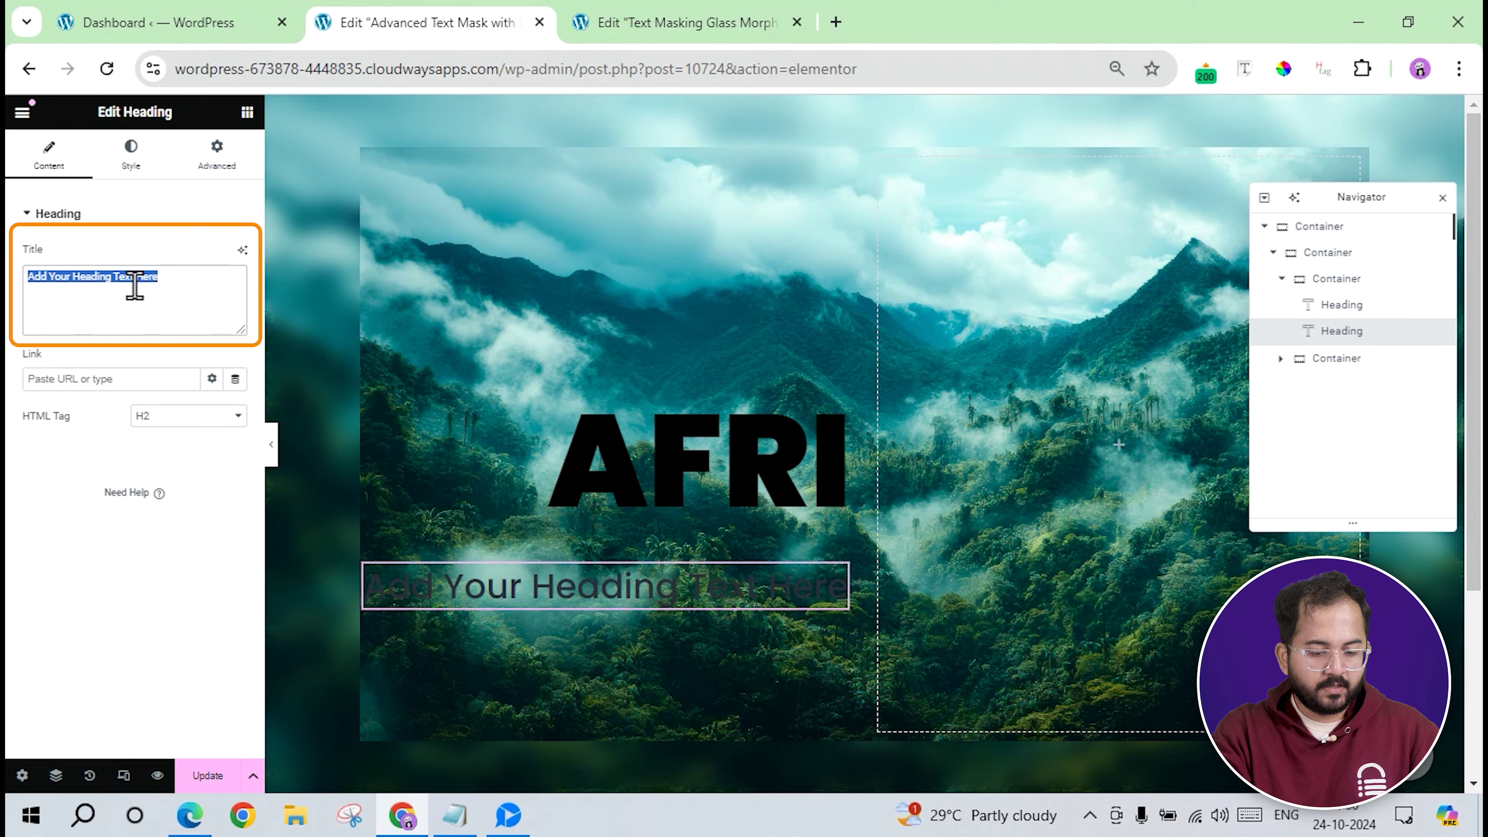
text(Rain F)
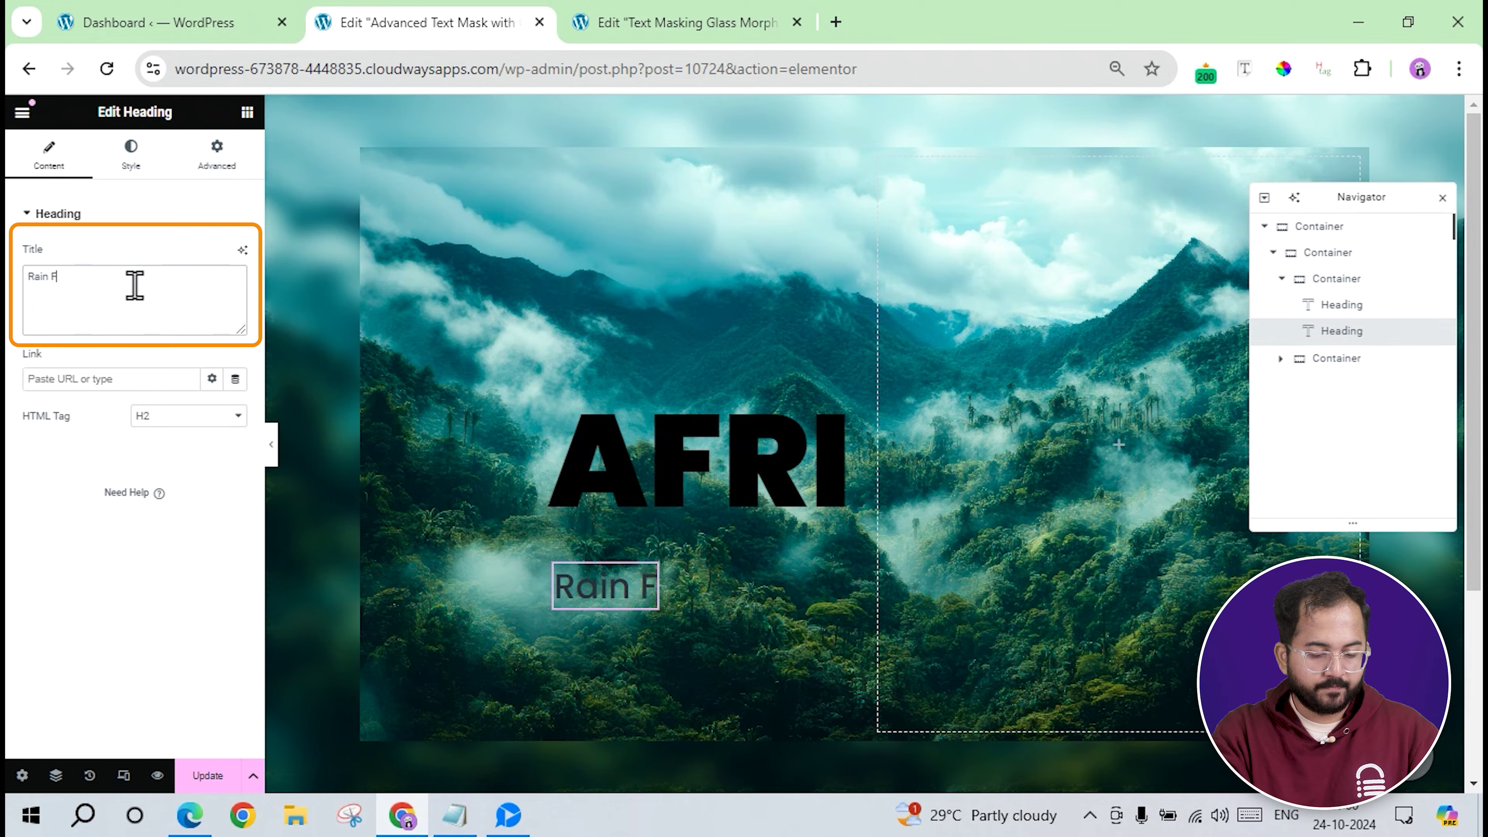
click(131, 154)
click(235, 292)
drag(189, 406, 133, 533)
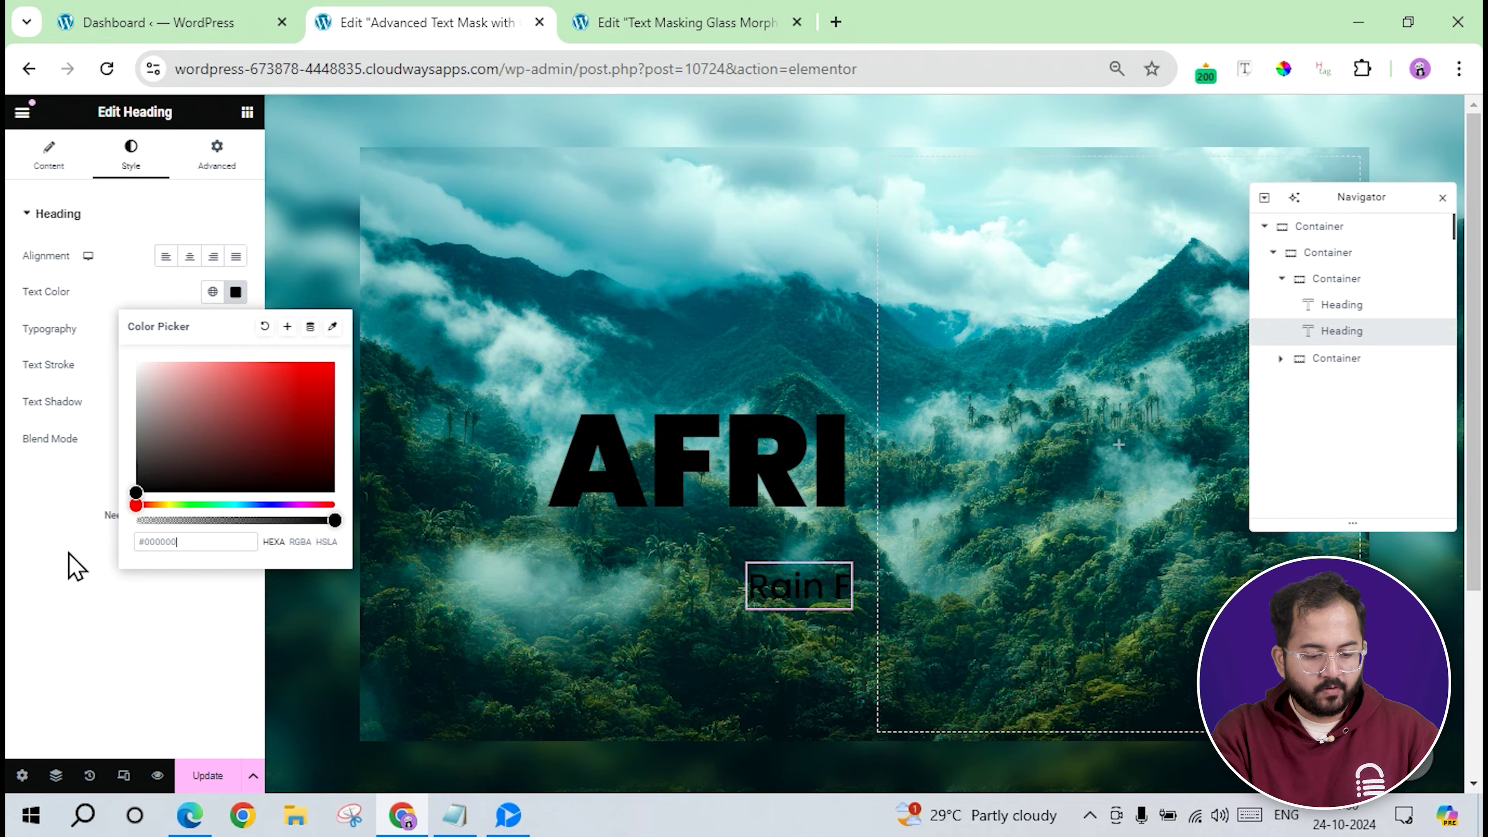
click(77, 545)
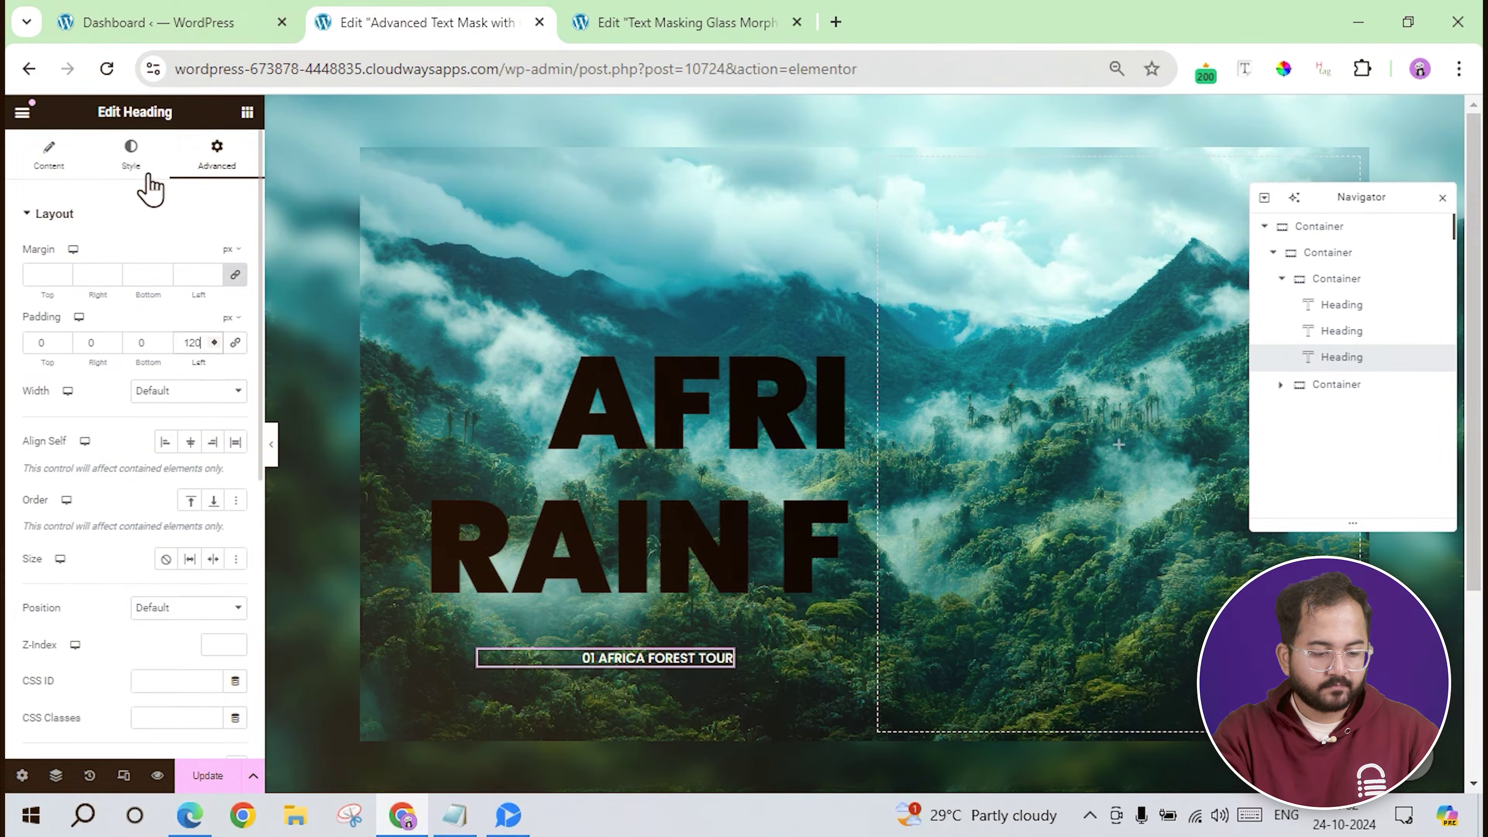
Add a Text Editor below 01 AFRICA FOREST TOUR containing the pasted forest-tour description.
click(247, 112)
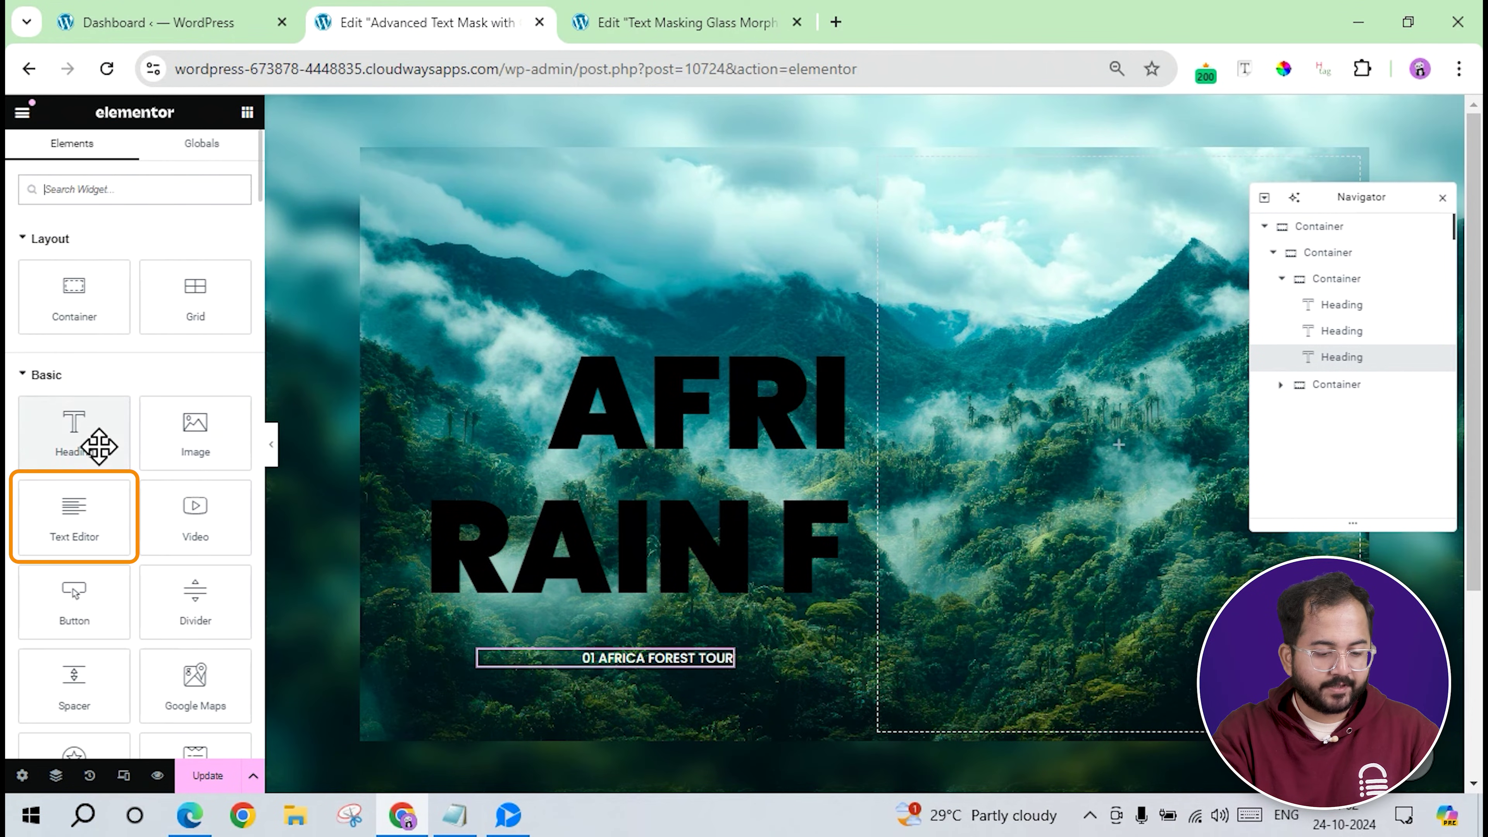
drag(66, 521, 648, 674)
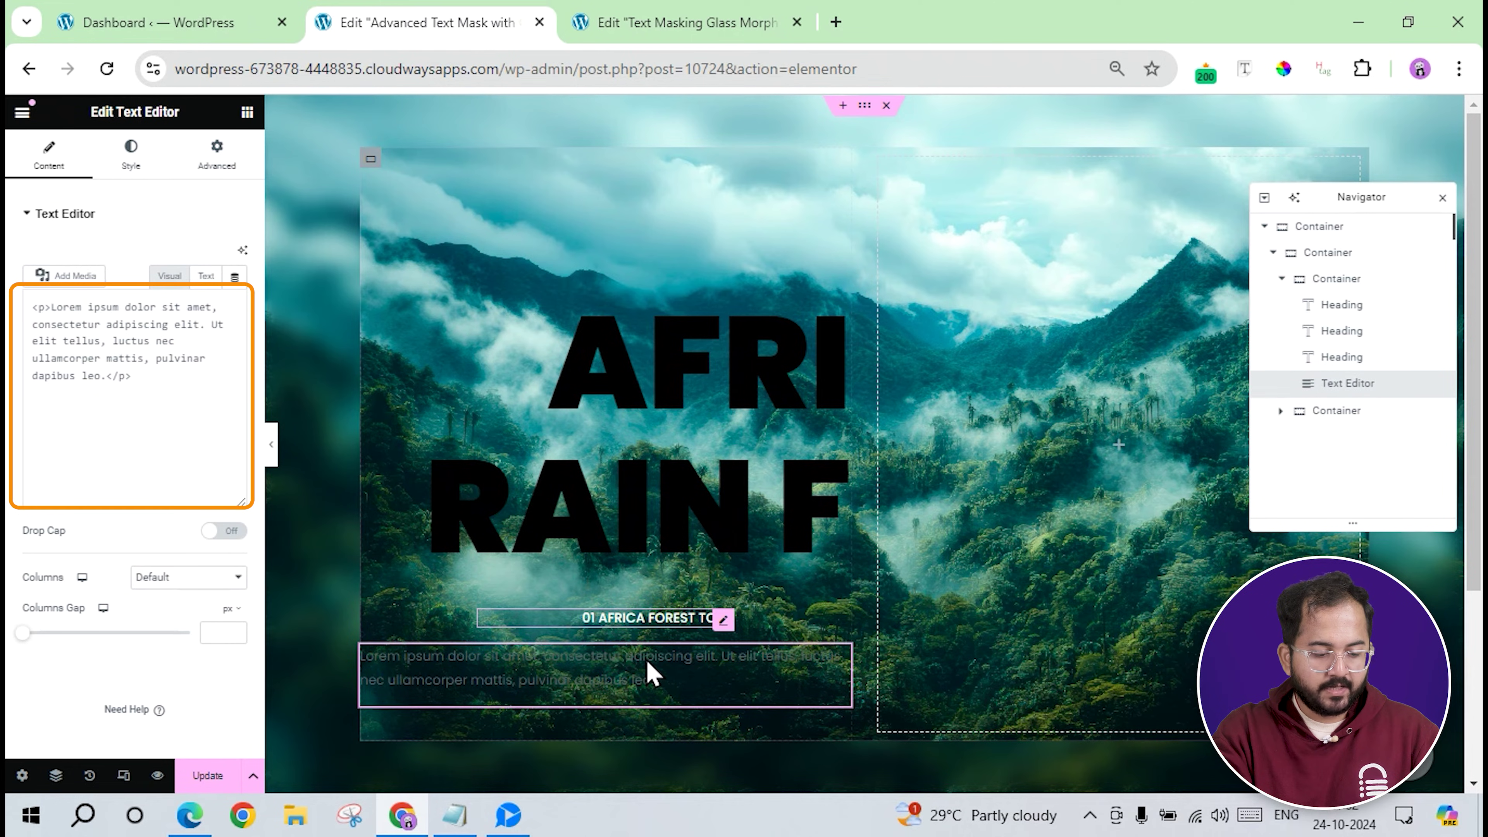
click(108, 417)
key(ctrl+a)
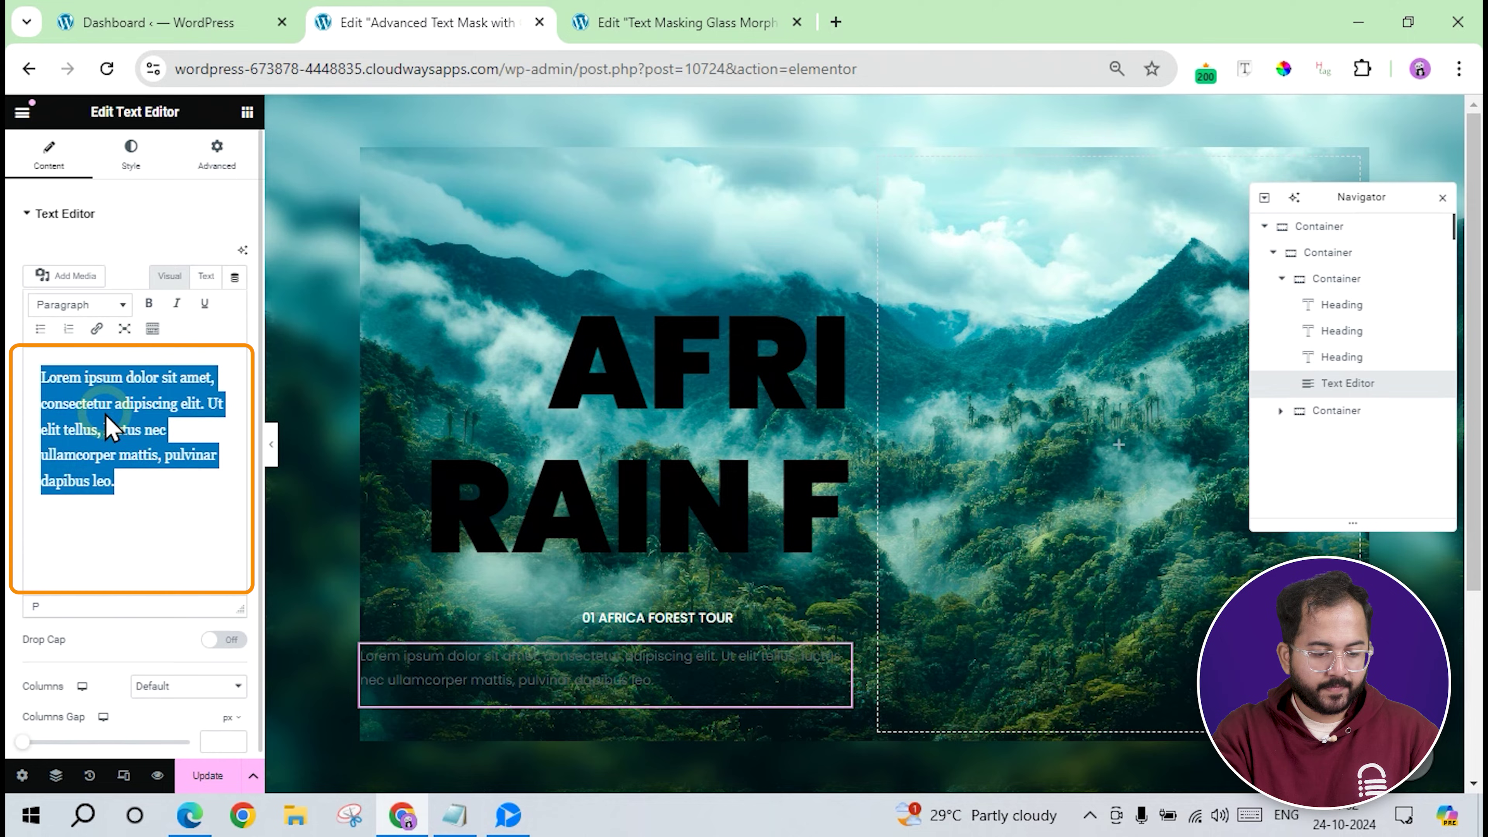
text(Embark on an unforgettable African forest tour, where lush greenery, exotic wildlife, and breathtaking landscapes await.)
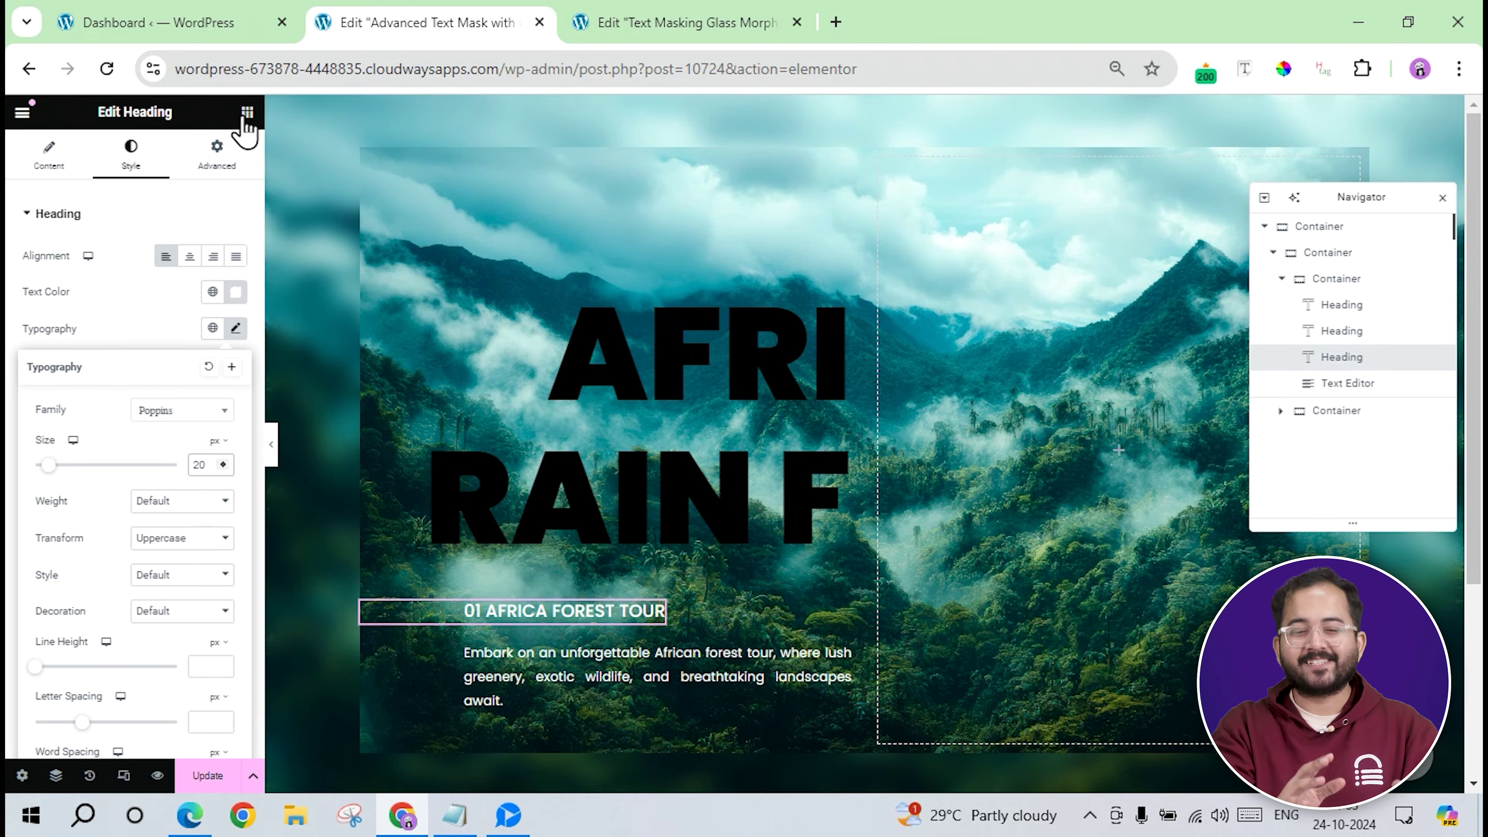
Add a Button widget below the paragraph with the text 'Read More'.
click(246, 112)
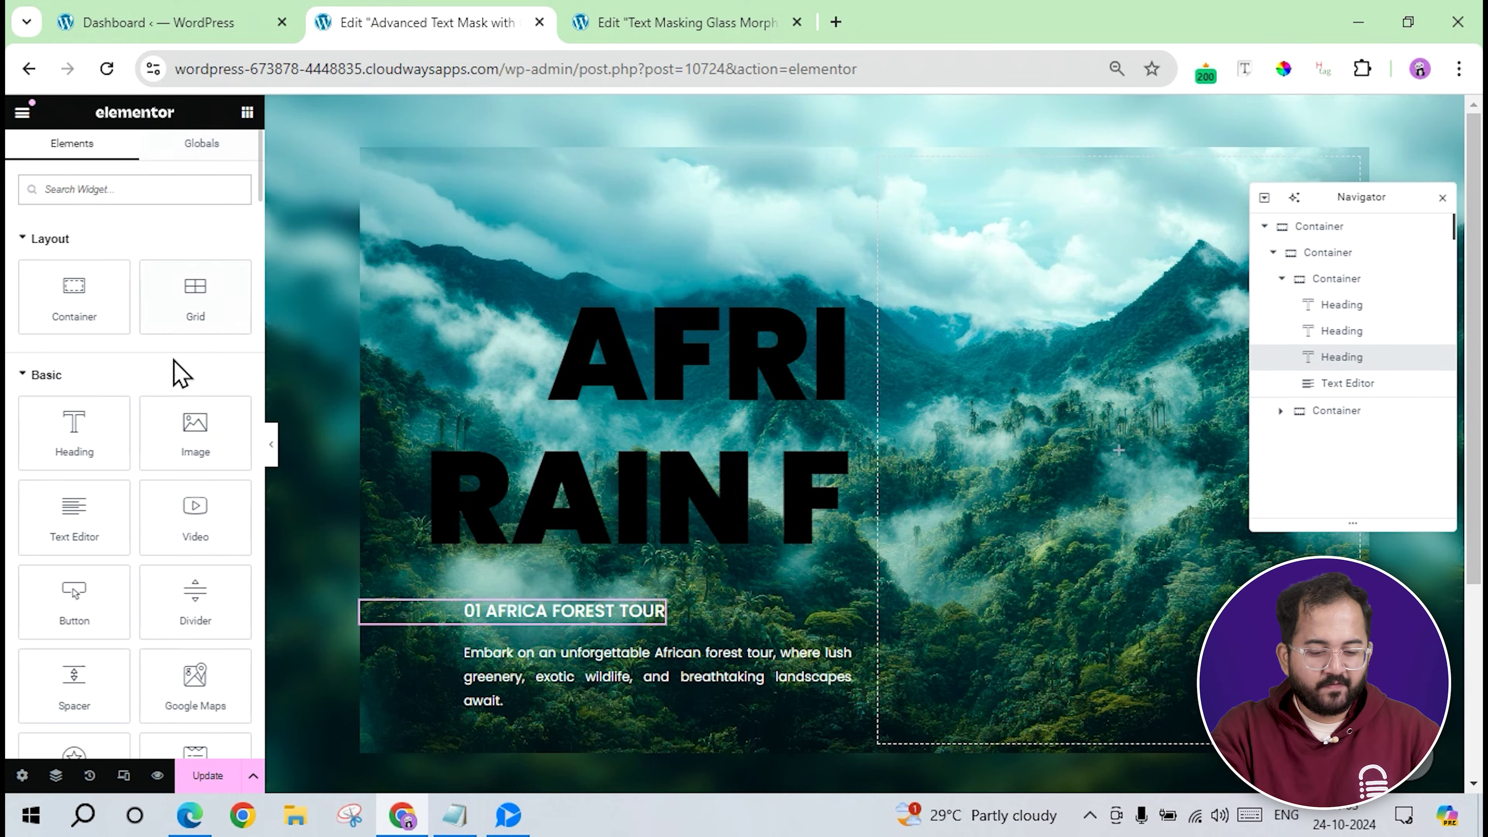
scroll(139, 585, down, 2)
drag(86, 525, 552, 715)
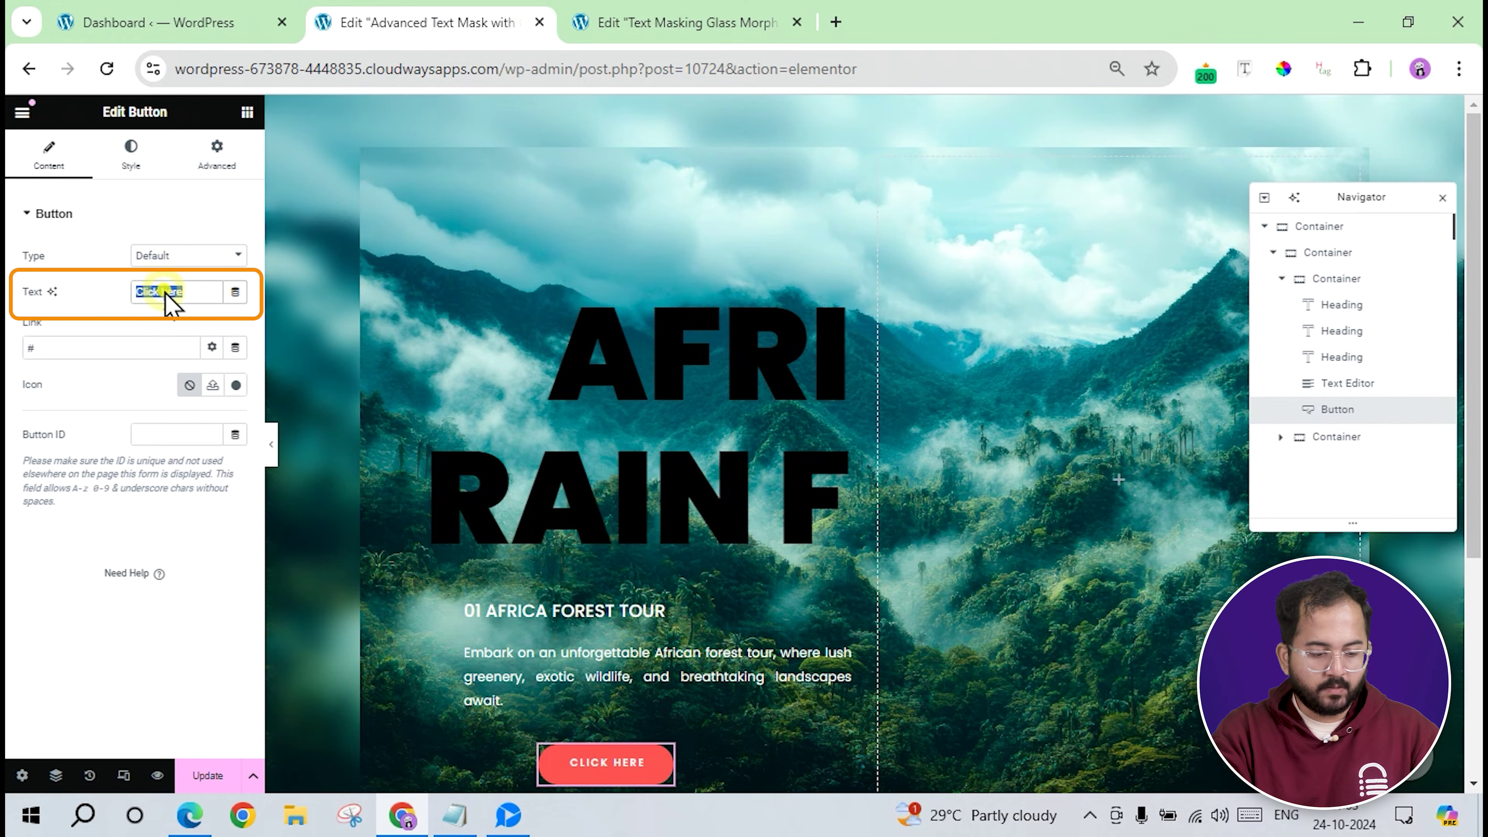
text(Read)
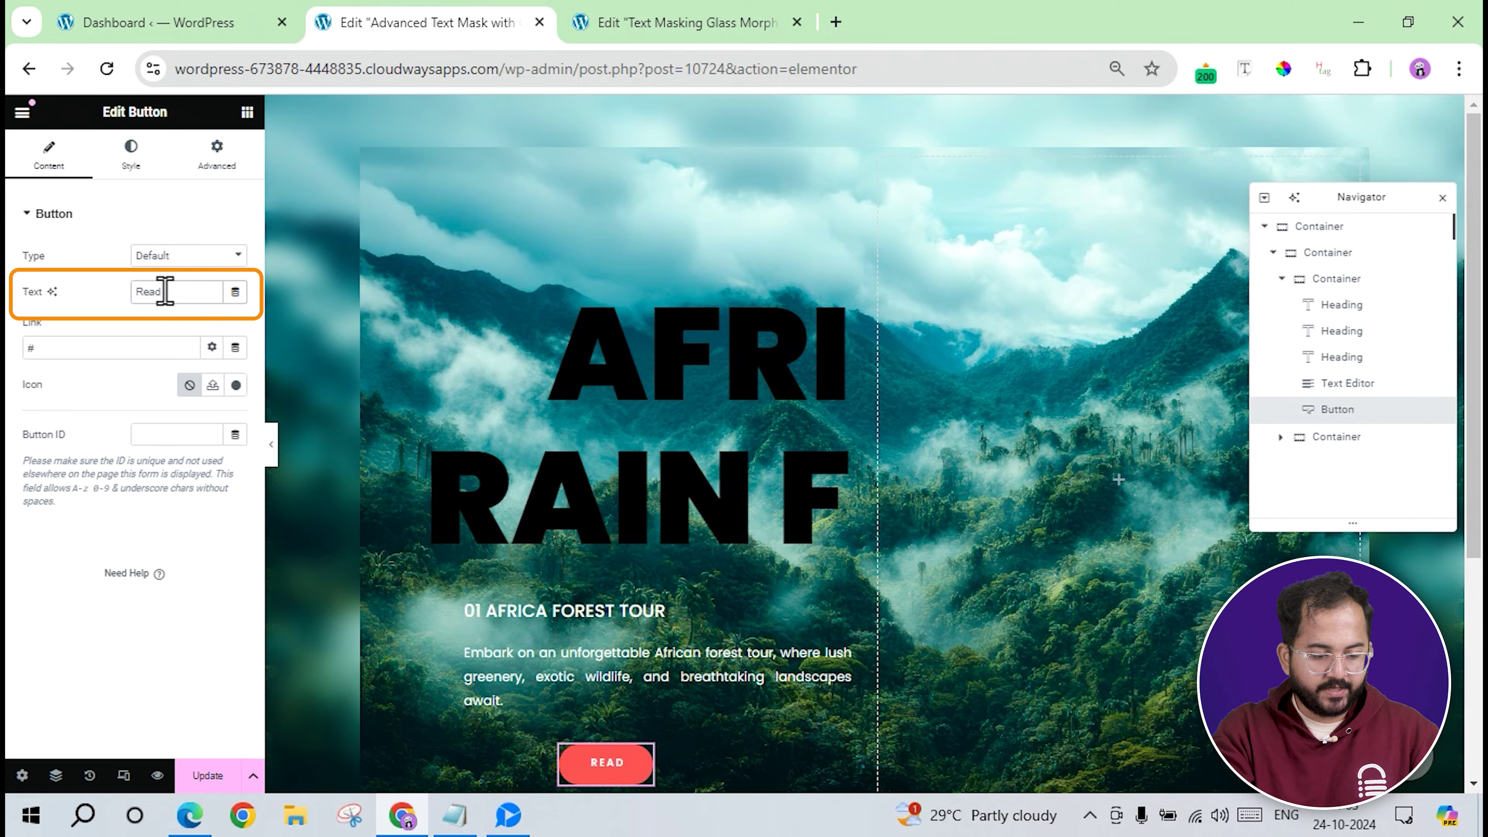
text( More)
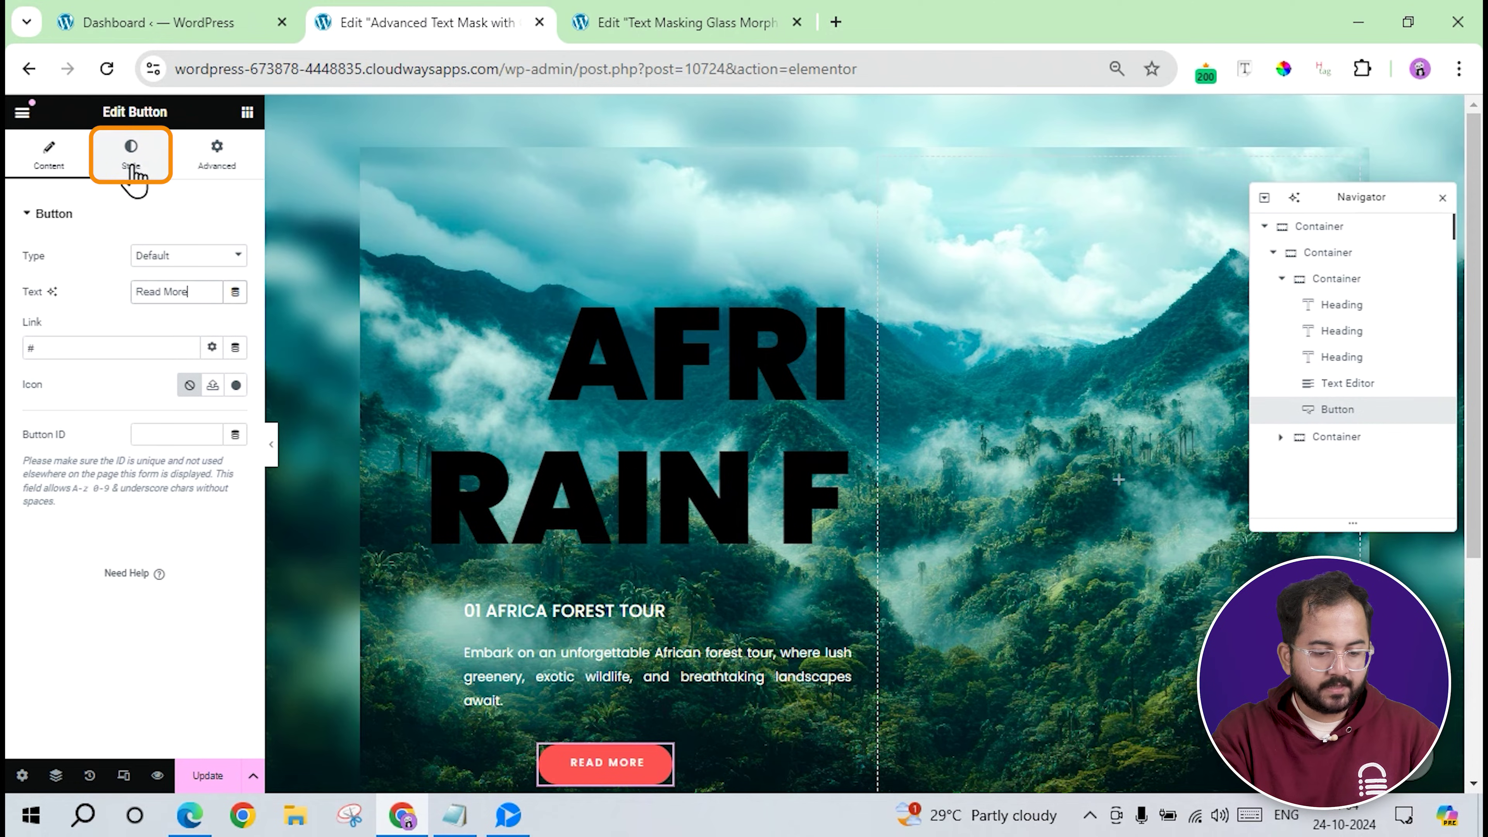
Style the button with a semi-transparent background, 10 px radius and 18/30 padding.
click(154, 189)
scroll(233, 392, down, 1)
click(235, 392)
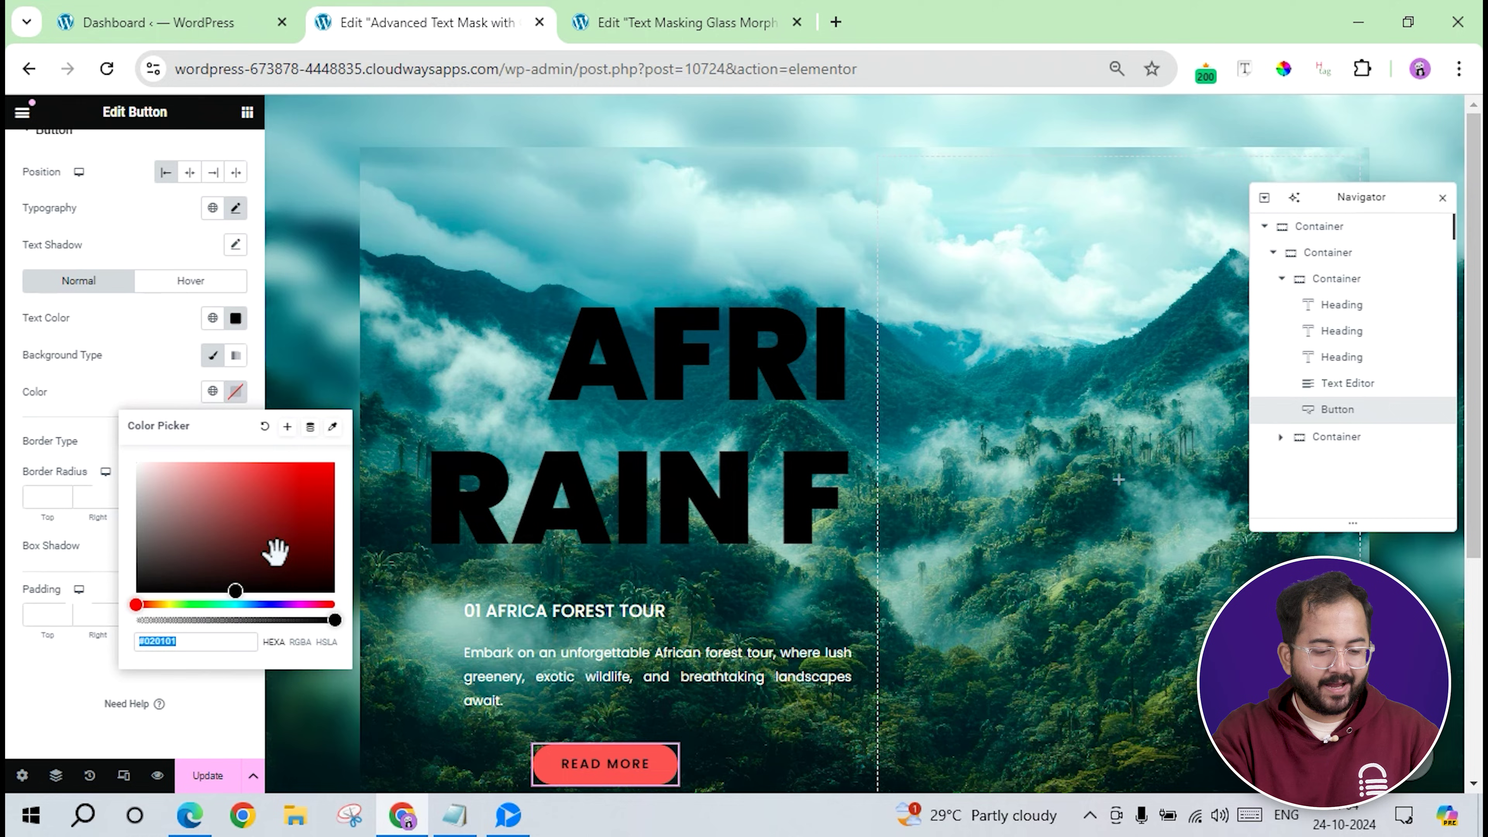
drag(320, 618, 240, 622)
click(46, 496)
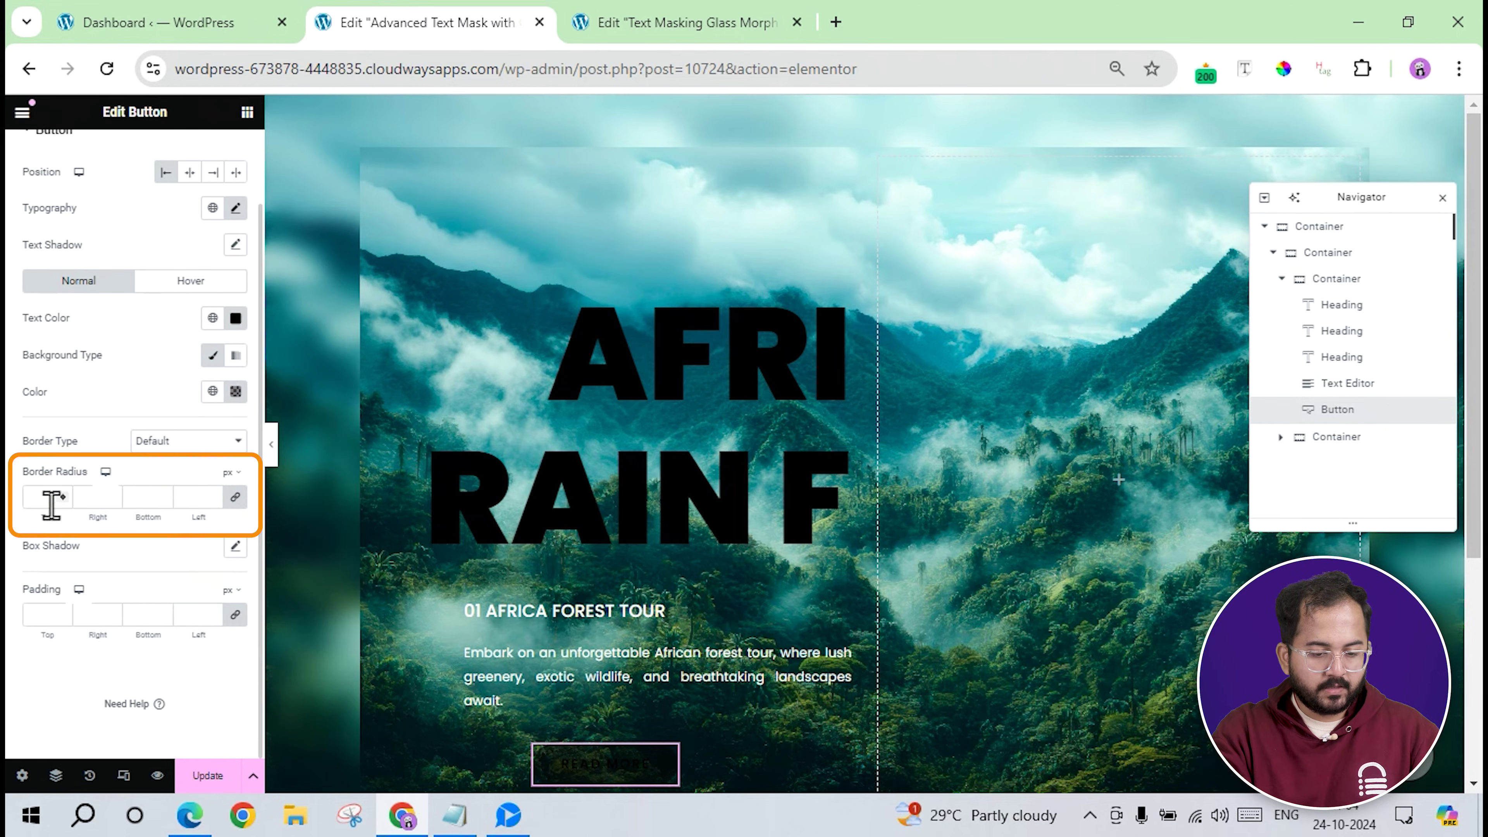
text(10)
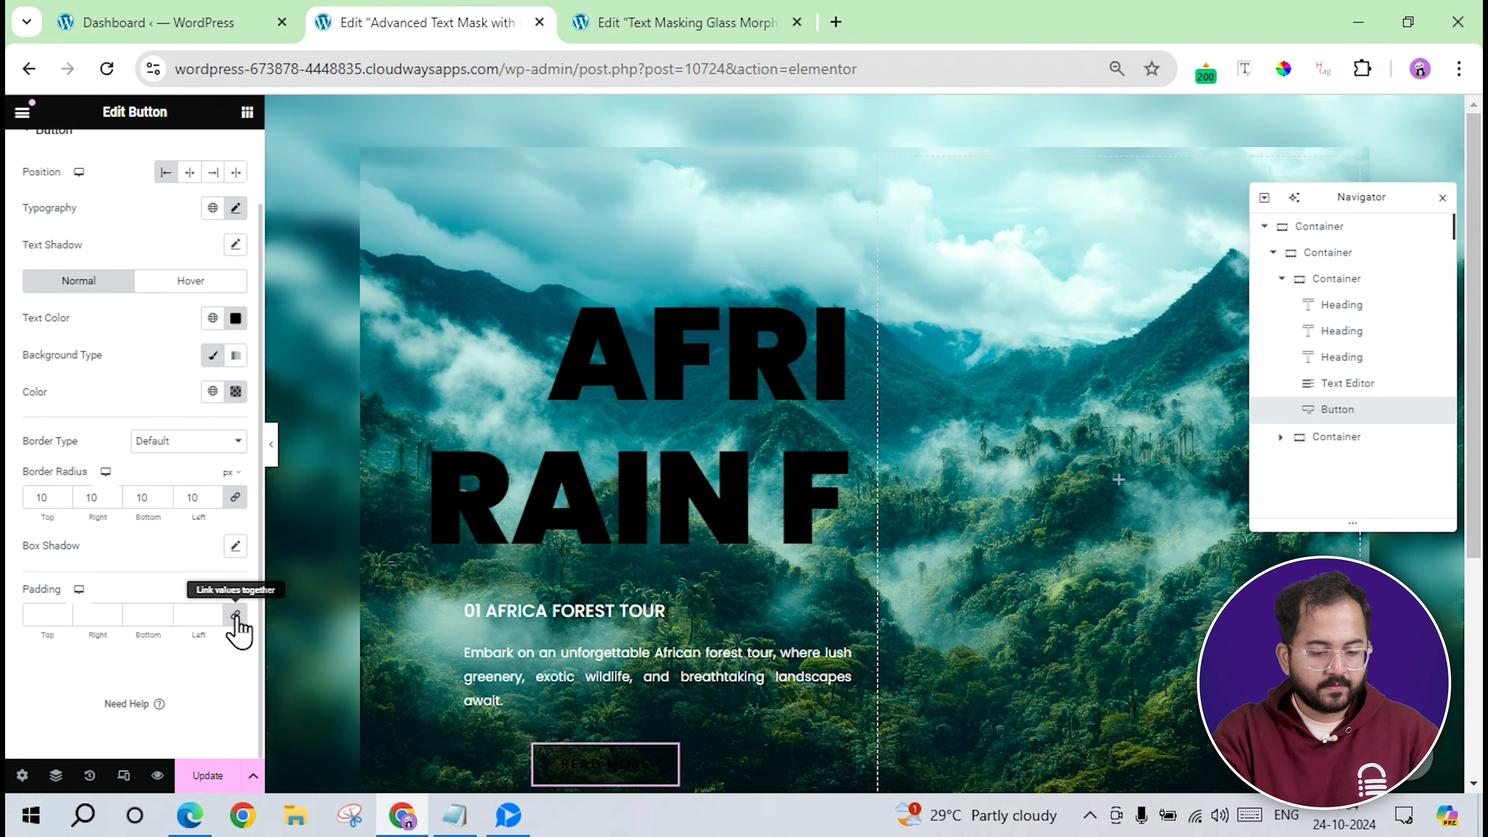
click(45, 614)
text(0)
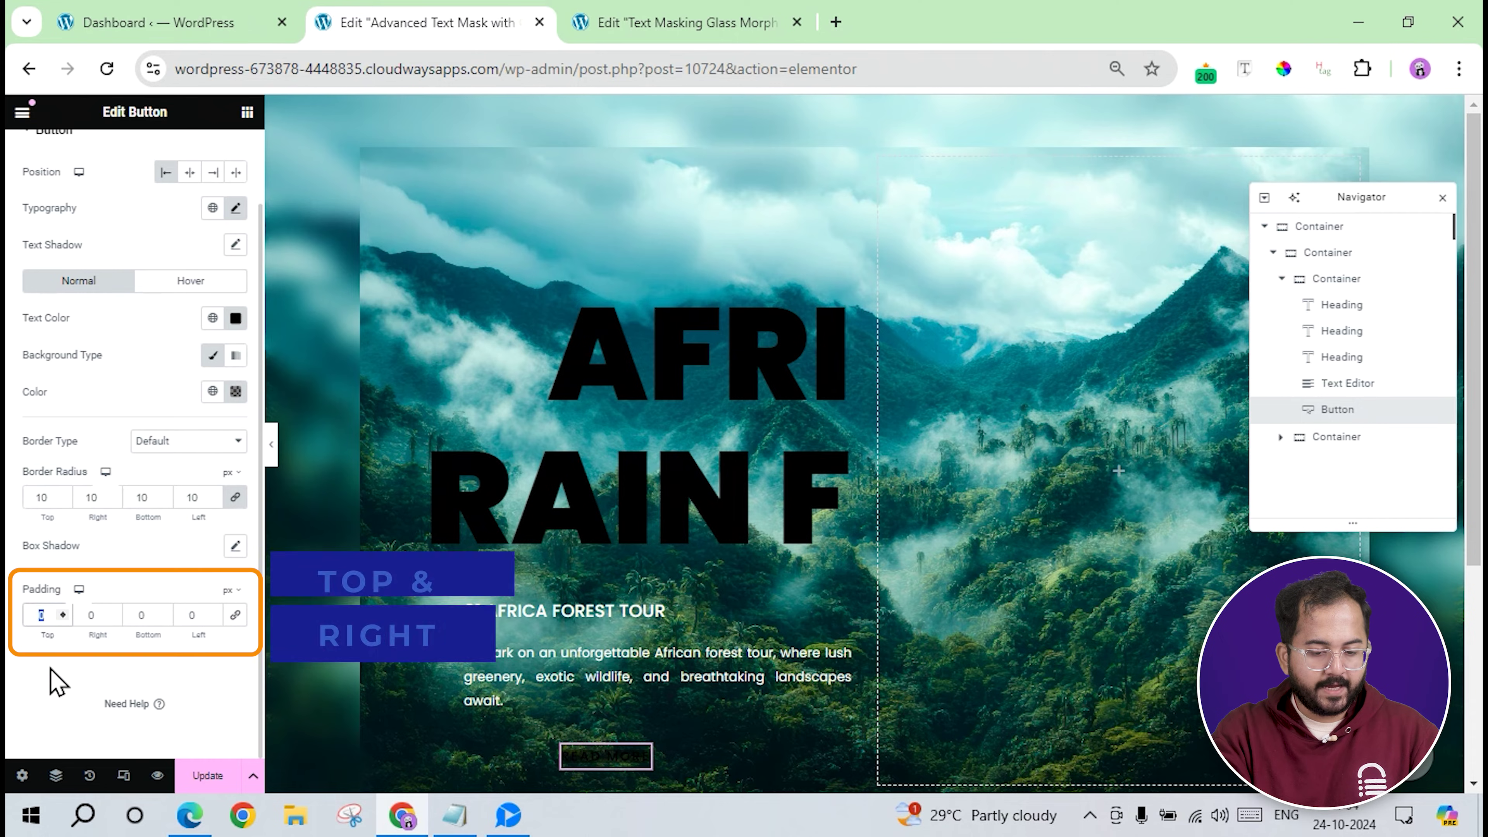
text(18)
key(Tab)
text(30)
key(Tab)
text(18)
key(Tab)
text(30)
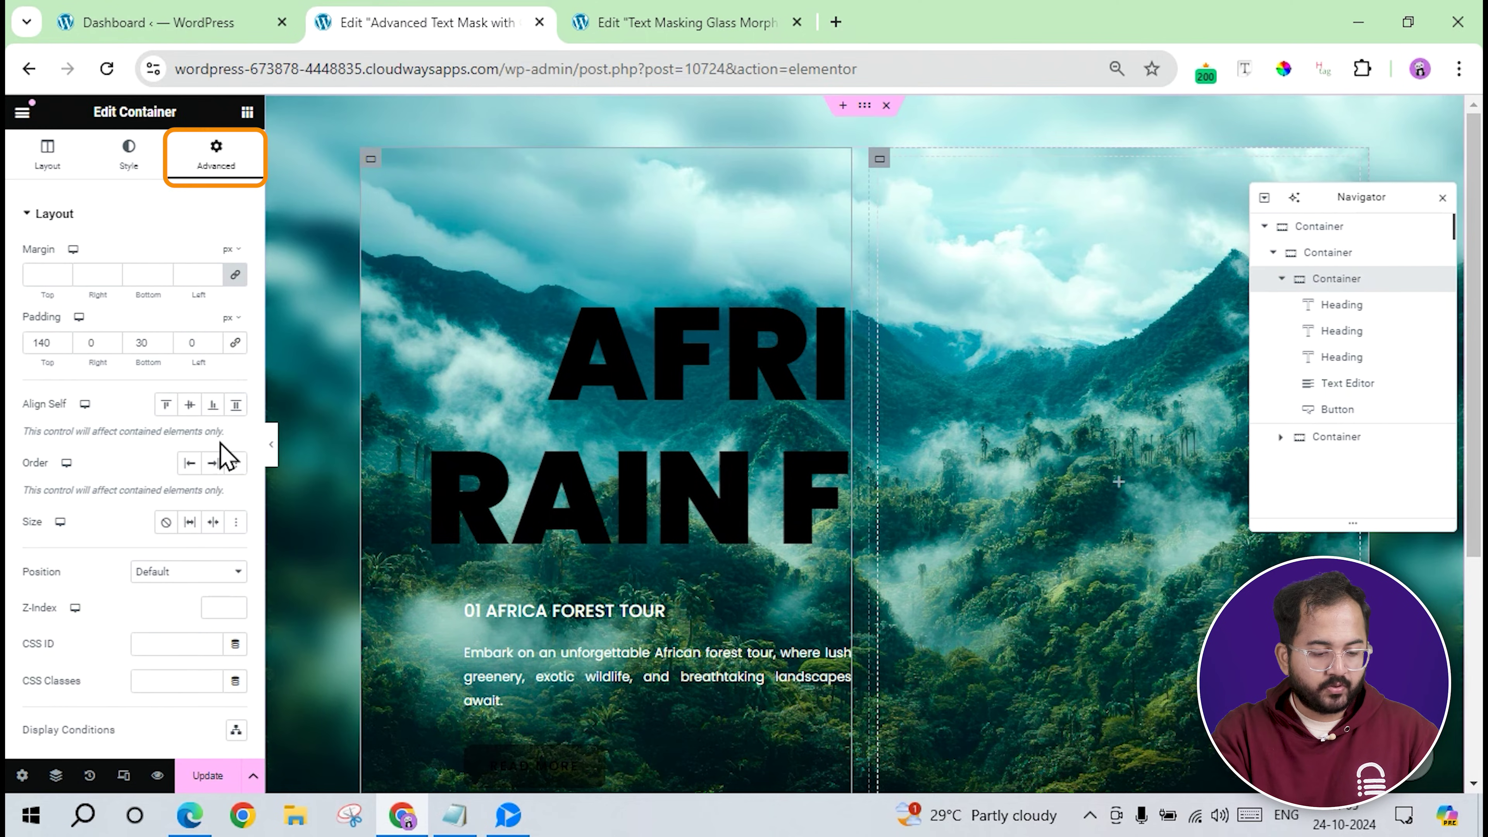
Paste glassmorphism CSS into the container's Custom CSS: translucent white, 5.5px backdrop blur, 30px left corners.
scroll(113, 571, down, 6)
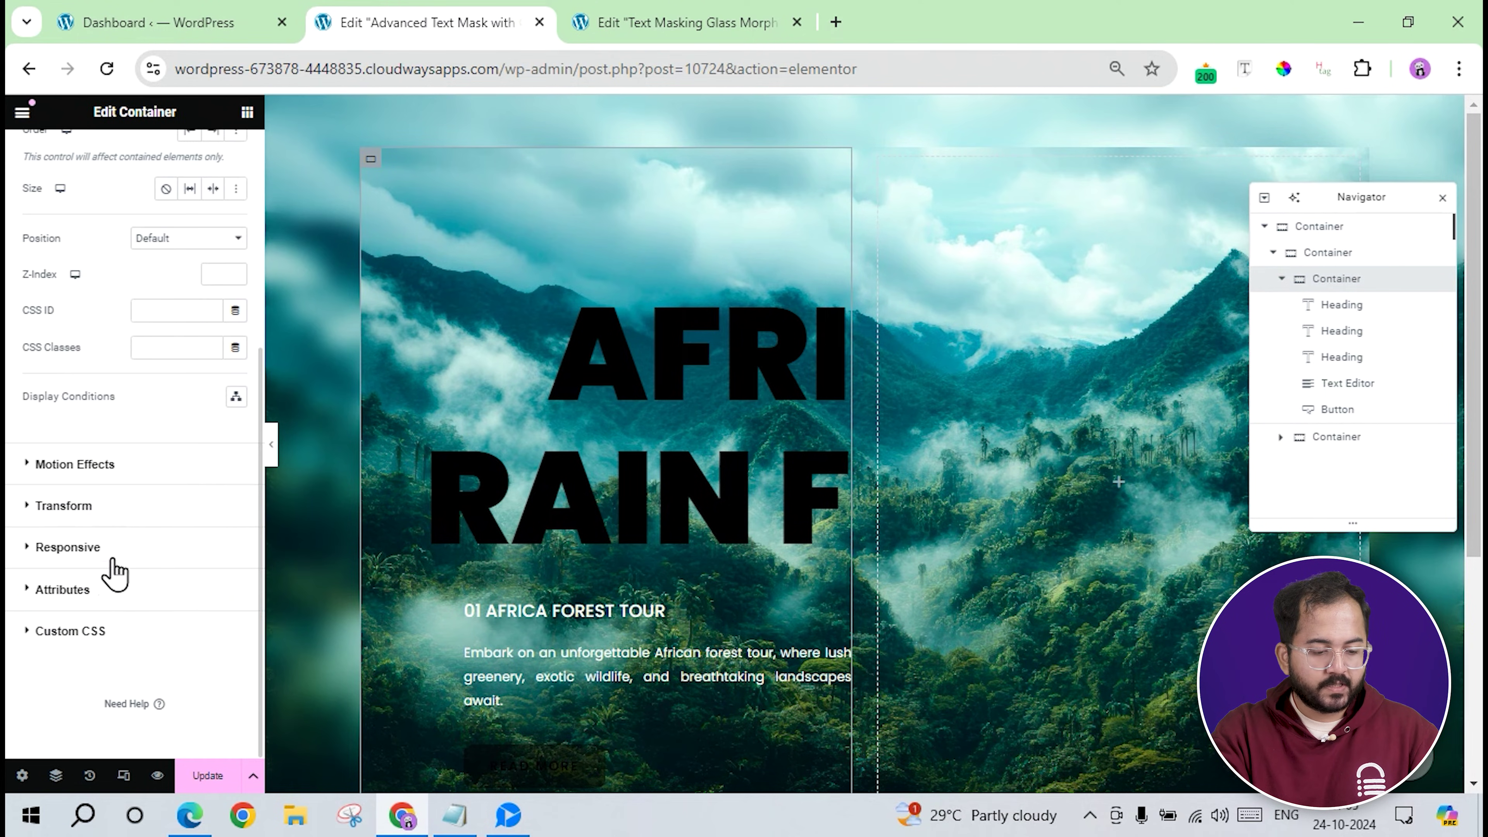
click(80, 636)
click(140, 494)
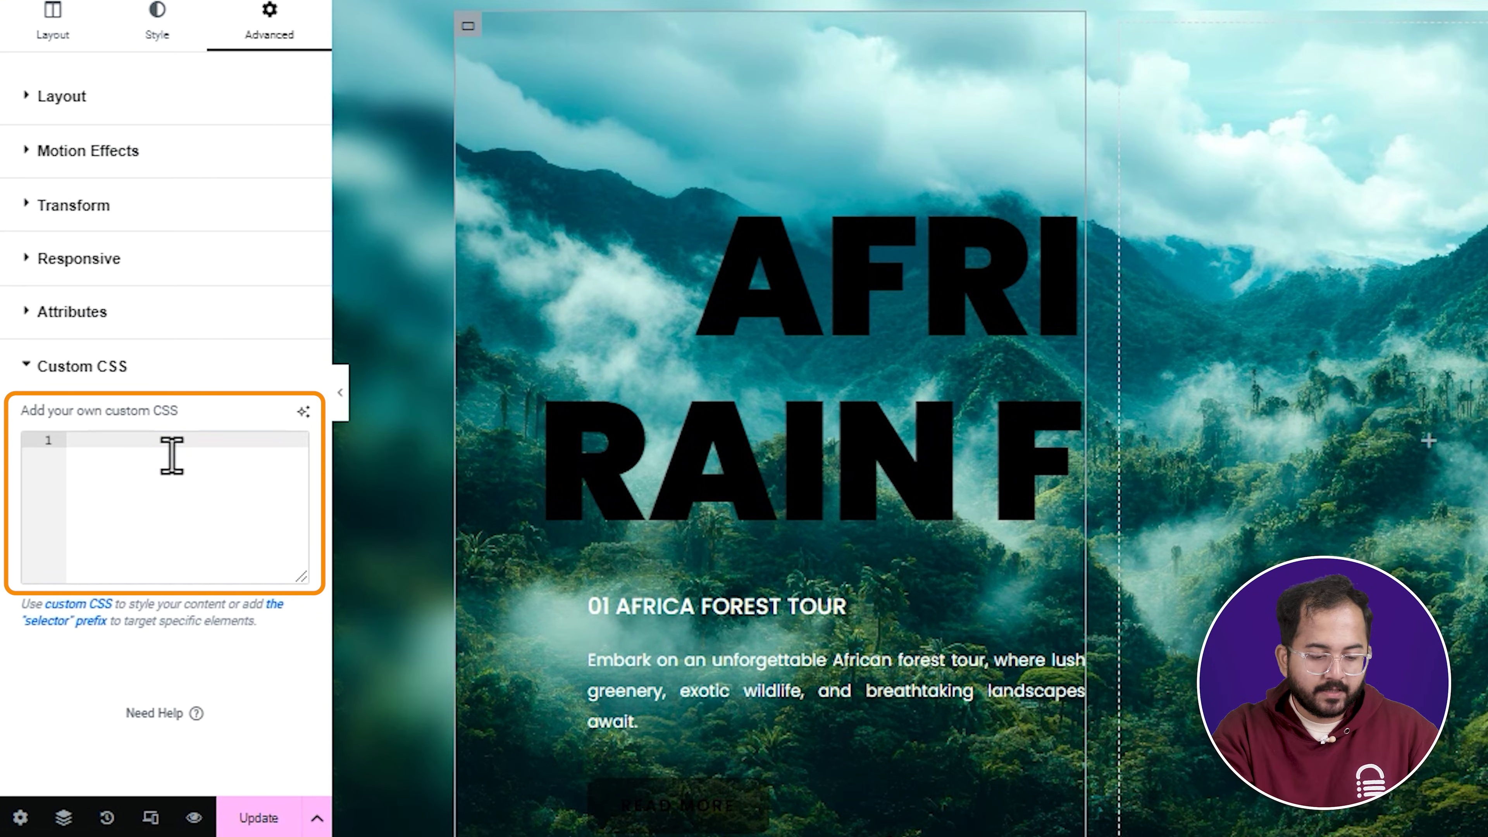
text(selector {     /* From https://css.glass */     background: rgba(255, 255, 255, 0.28);     border-top-left-radius: 30px; /* Apply radius to top-left corner */     border-bottom-left-radius: 30px; /* Apply radius to bottom-left corner */     box-shadow: 0 4px 30px rgba(0, 0, 0, 0.1);     backdrop-filter: blur(5.5px);     -webkit-backdrop-filter: blur(5.5px);     border: 1px solid rgba(255, 255, 255, 0.3);       mix-blend-mode: screen; })
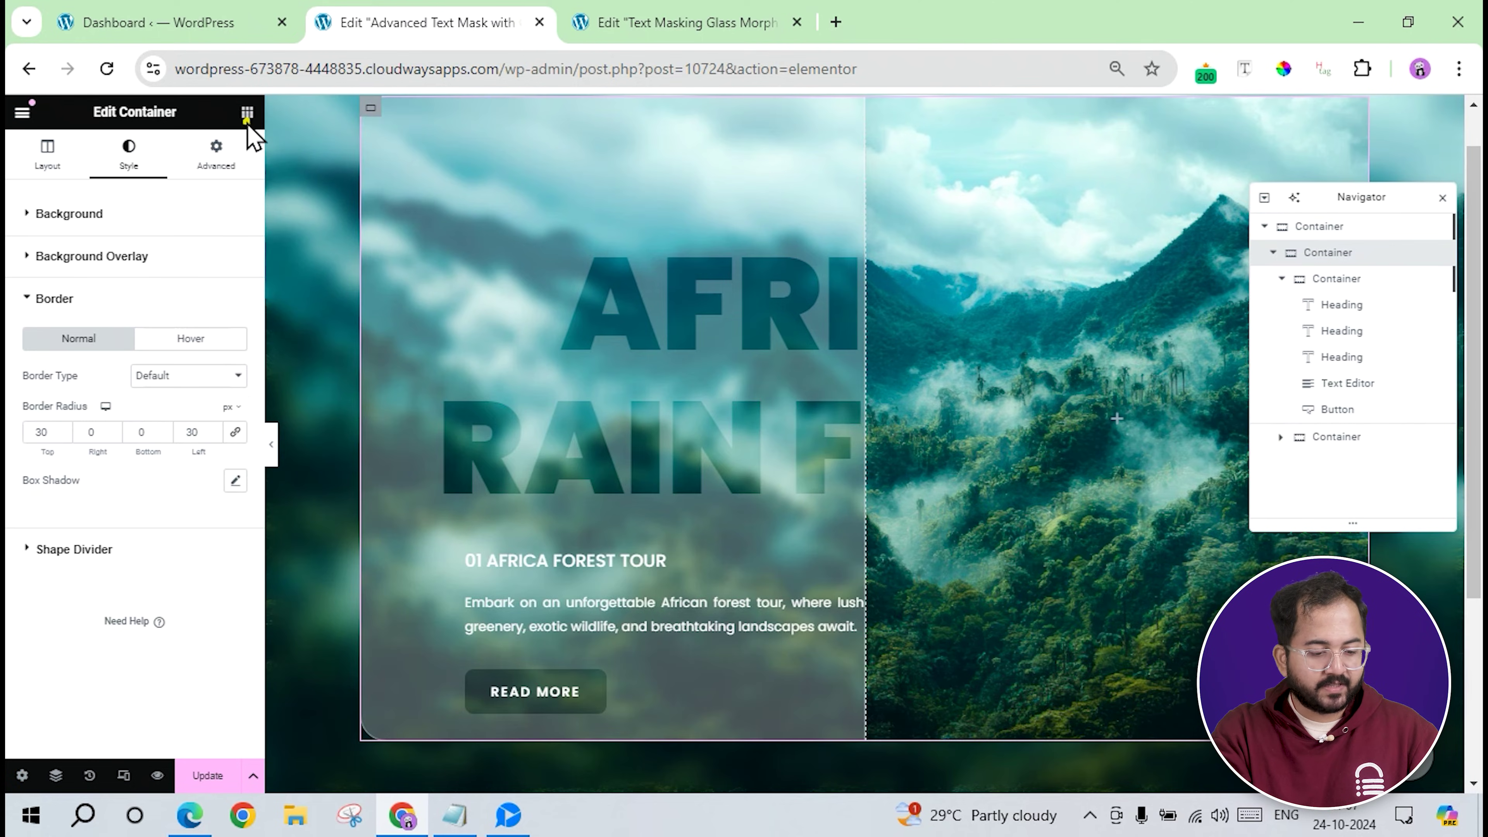
Add a container to the right column and place a Navigation Menu widget inside it.
click(247, 112)
drag(74, 296, 1061, 355)
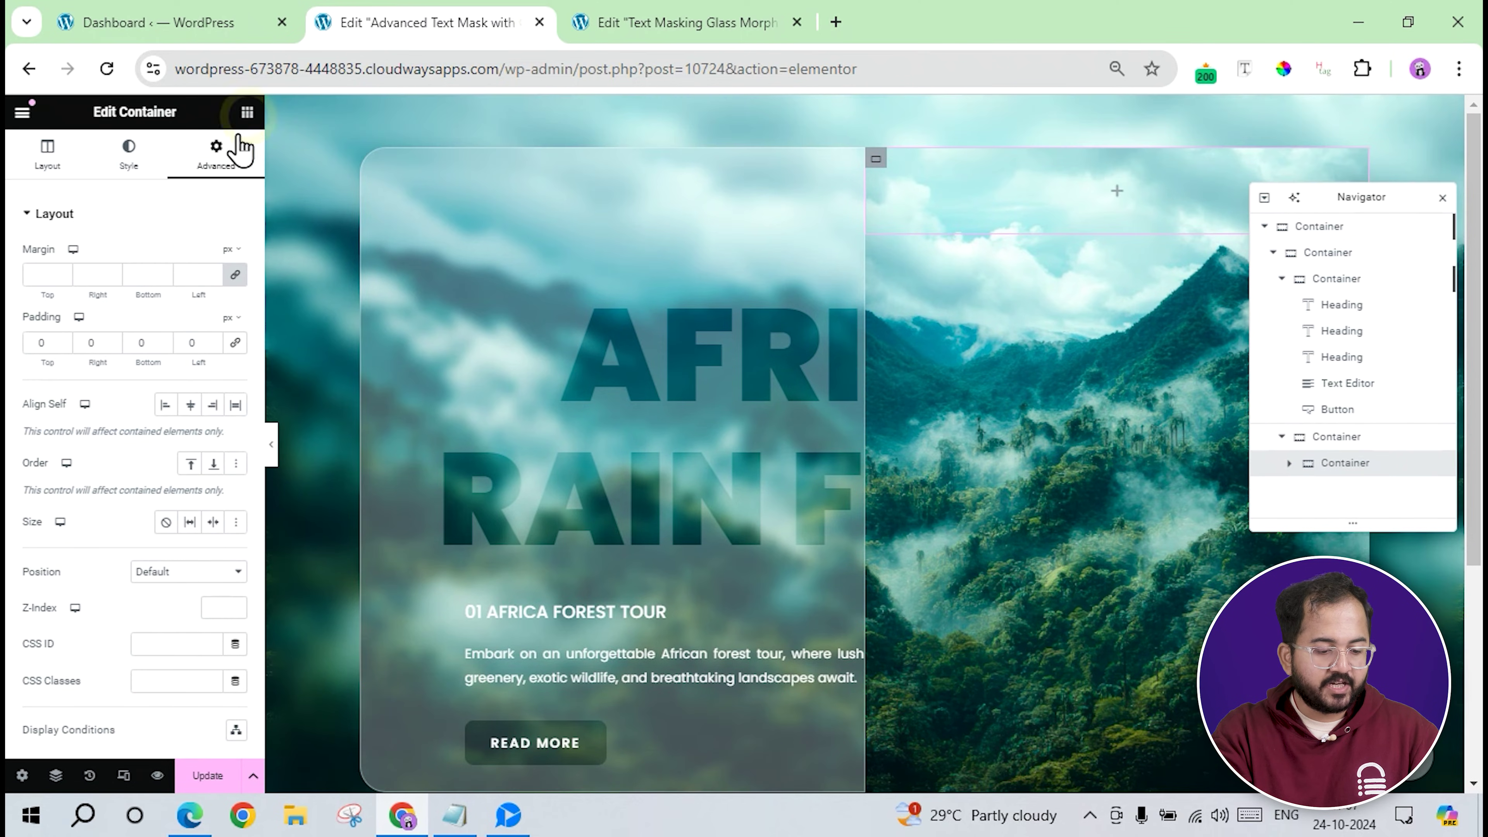
click(246, 112)
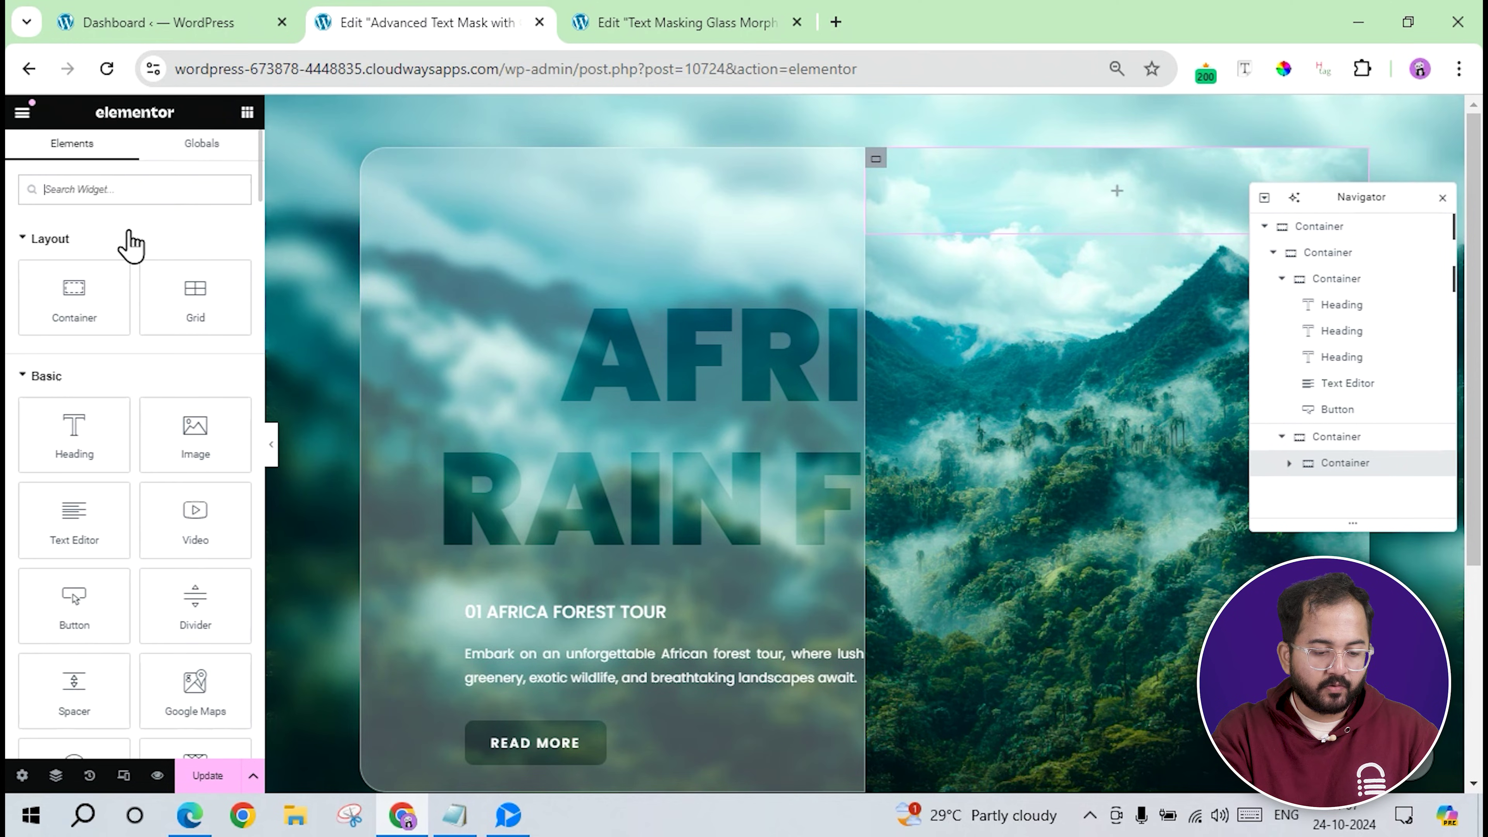
text(menu)
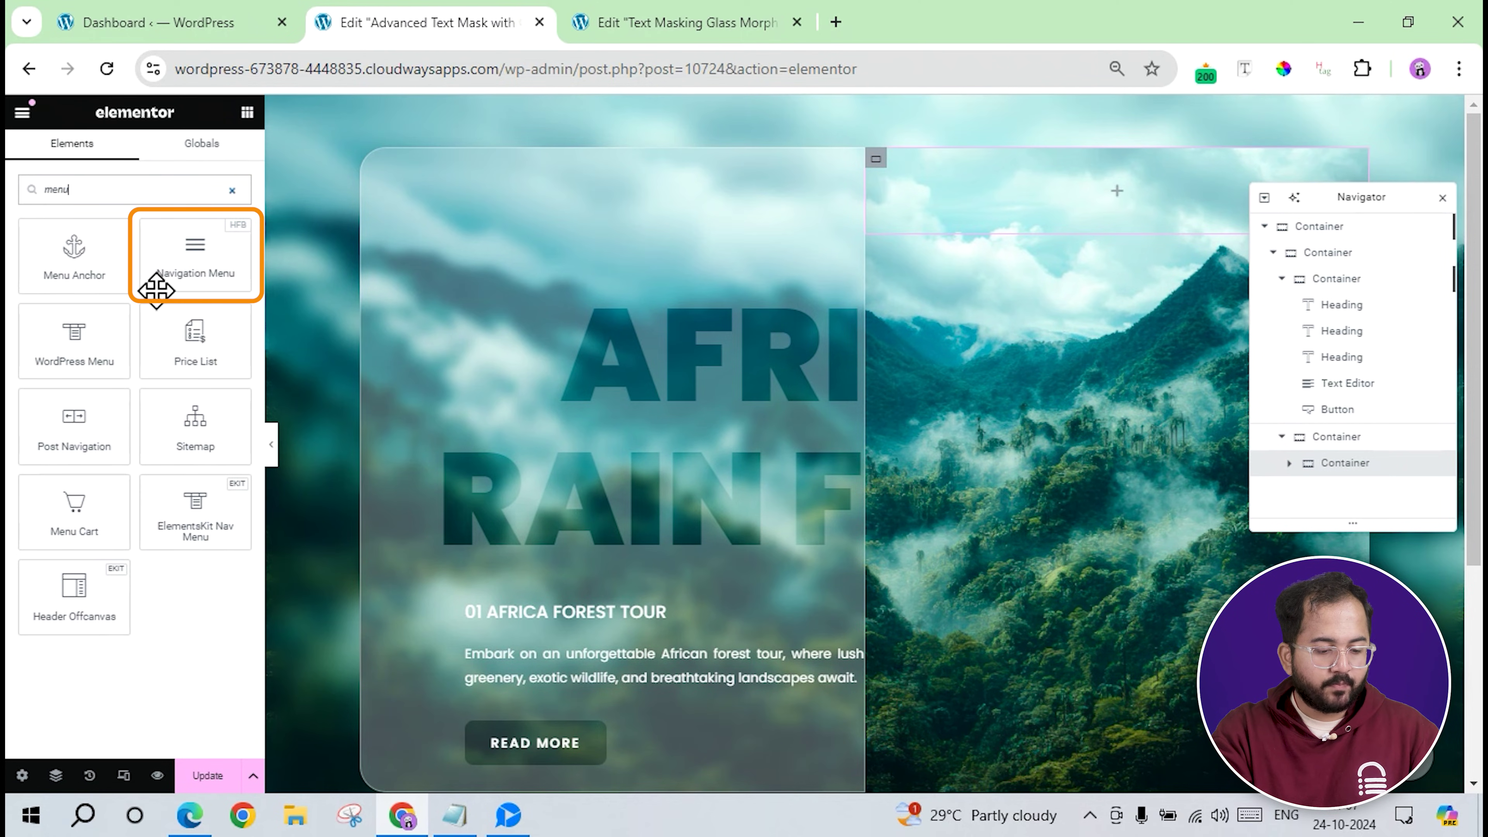
drag(156, 290, 1071, 236)
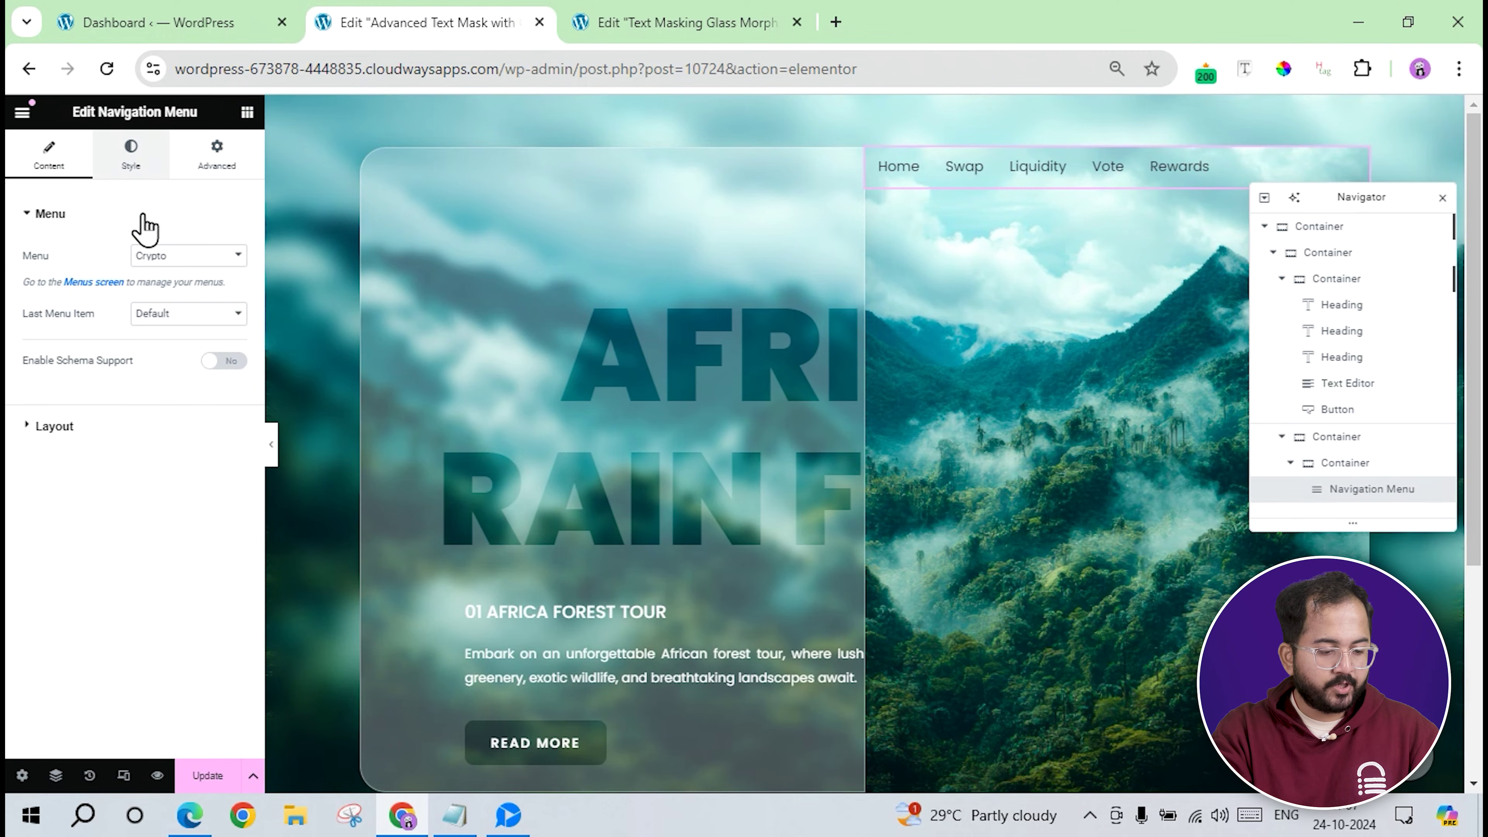
Set the menu text colour to white and align the menu to the right (Align Self End).
scroll(199, 482, down, 1)
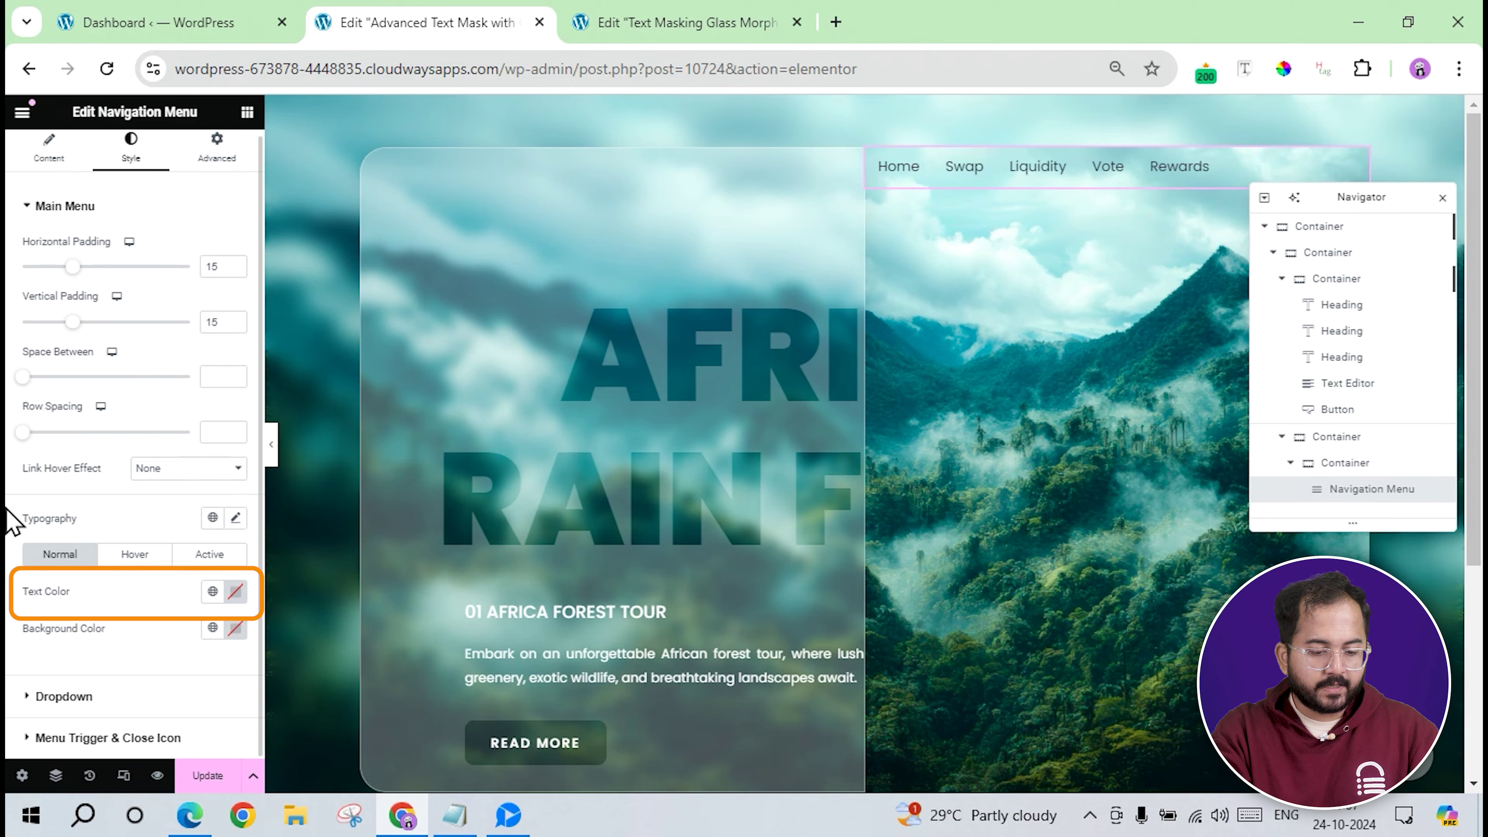
click(236, 592)
drag(176, 459, 140, 401)
click(150, 641)
click(216, 149)
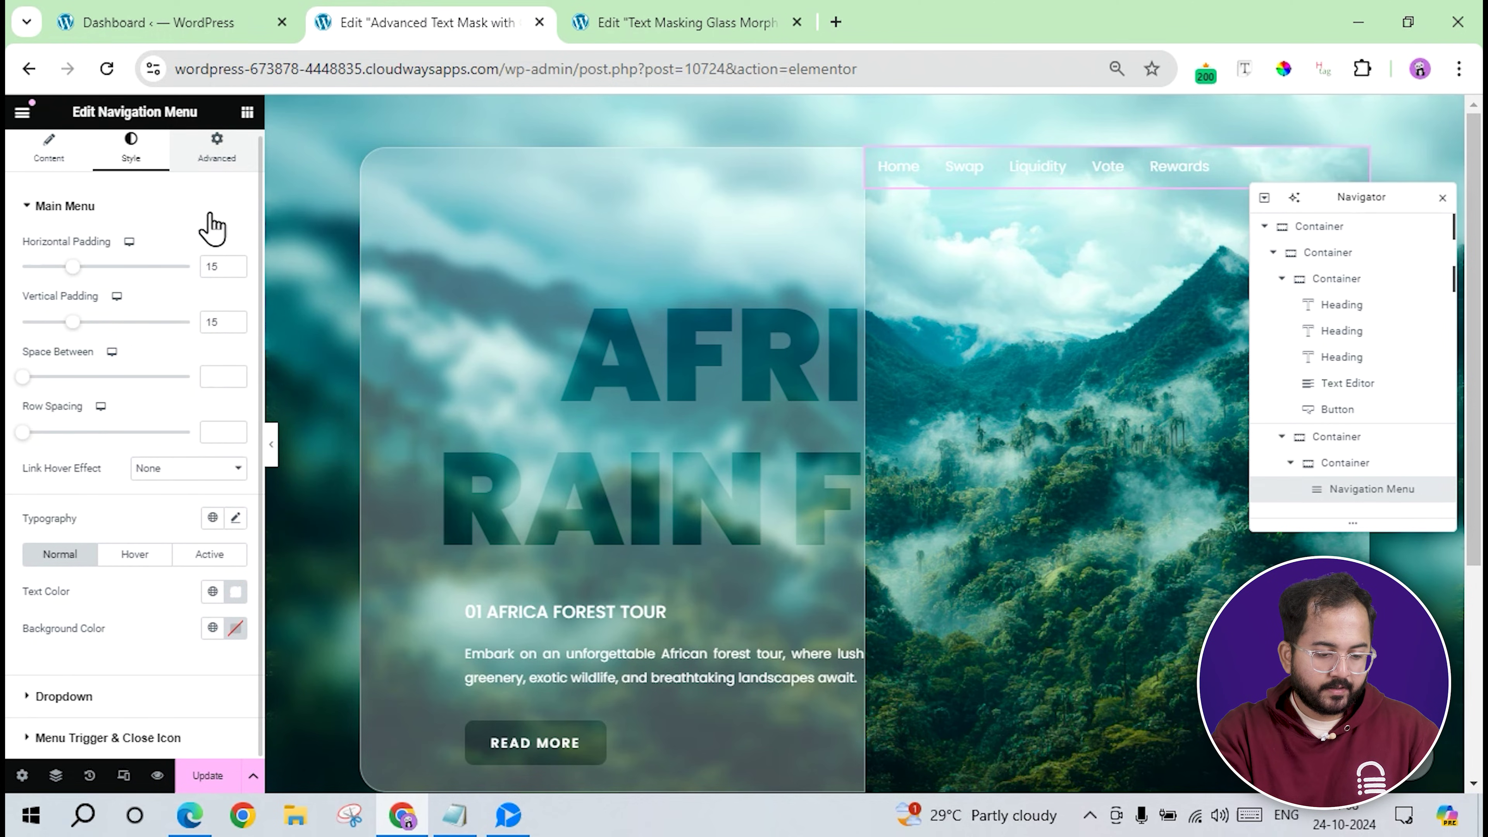
click(212, 442)
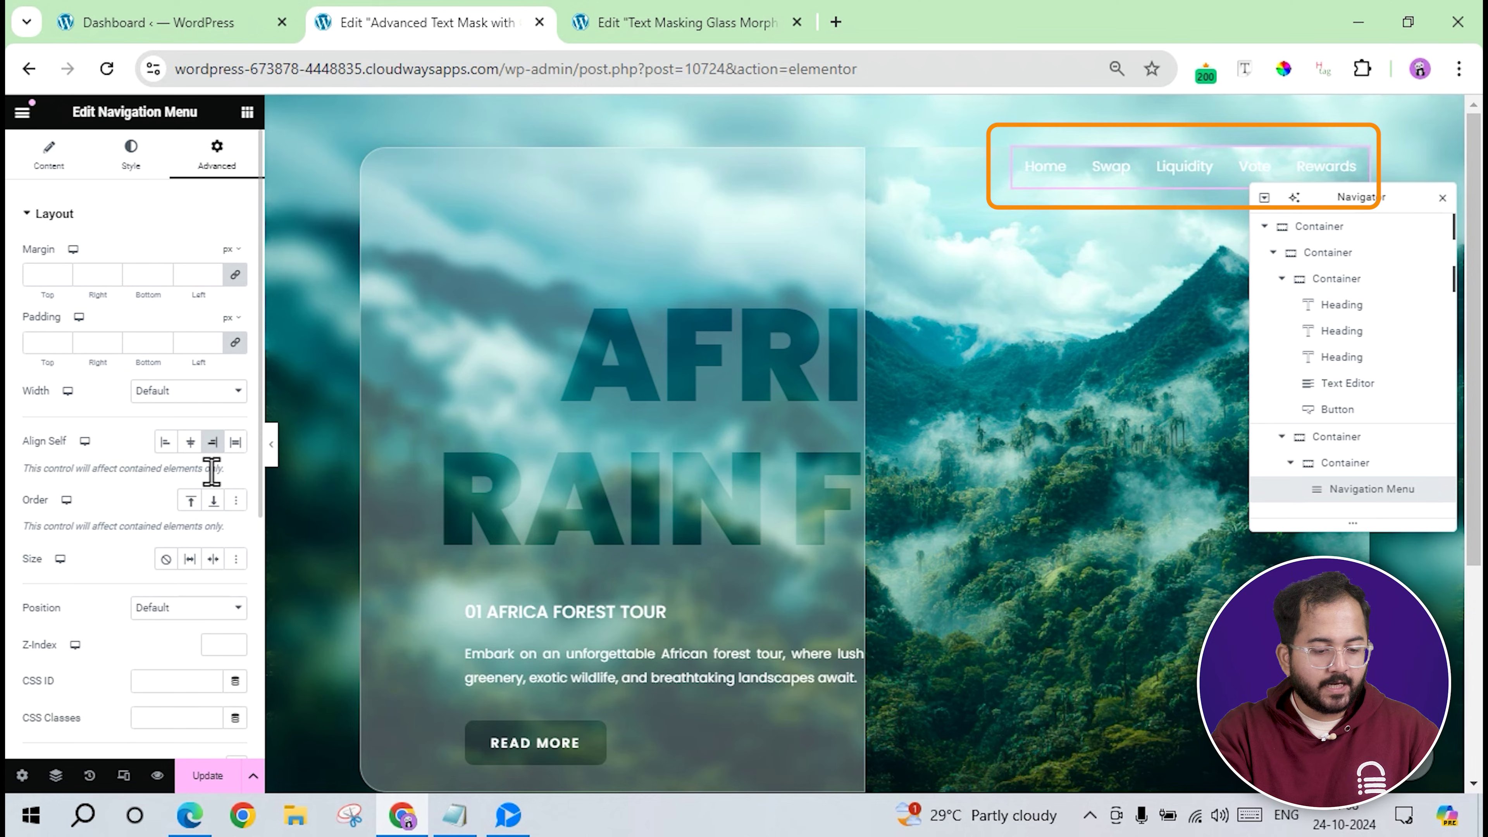
click(246, 112)
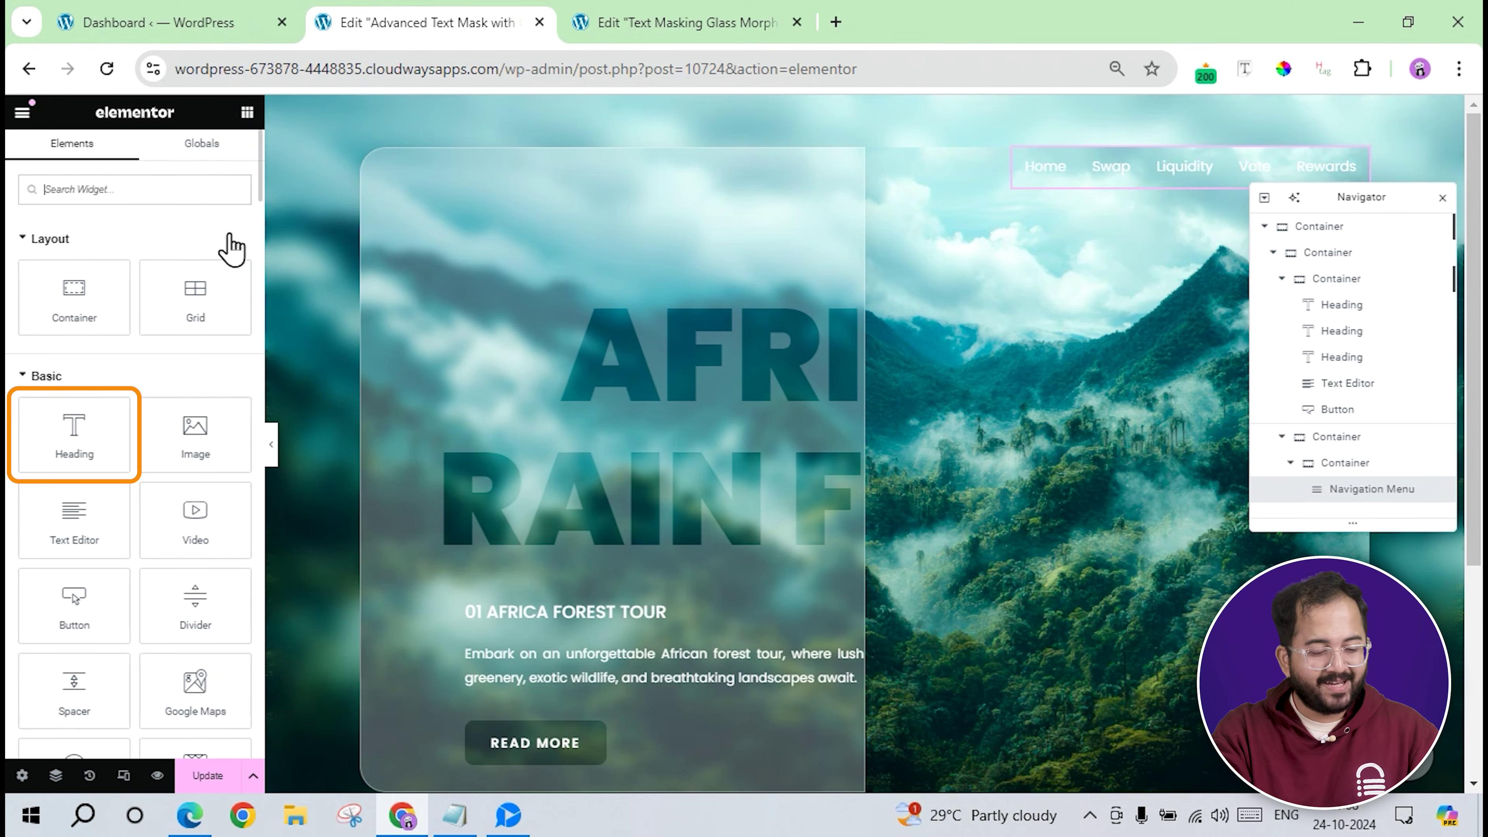
Add a 'CAN' heading below the menu and make its text white.
drag(70, 442, 1103, 193)
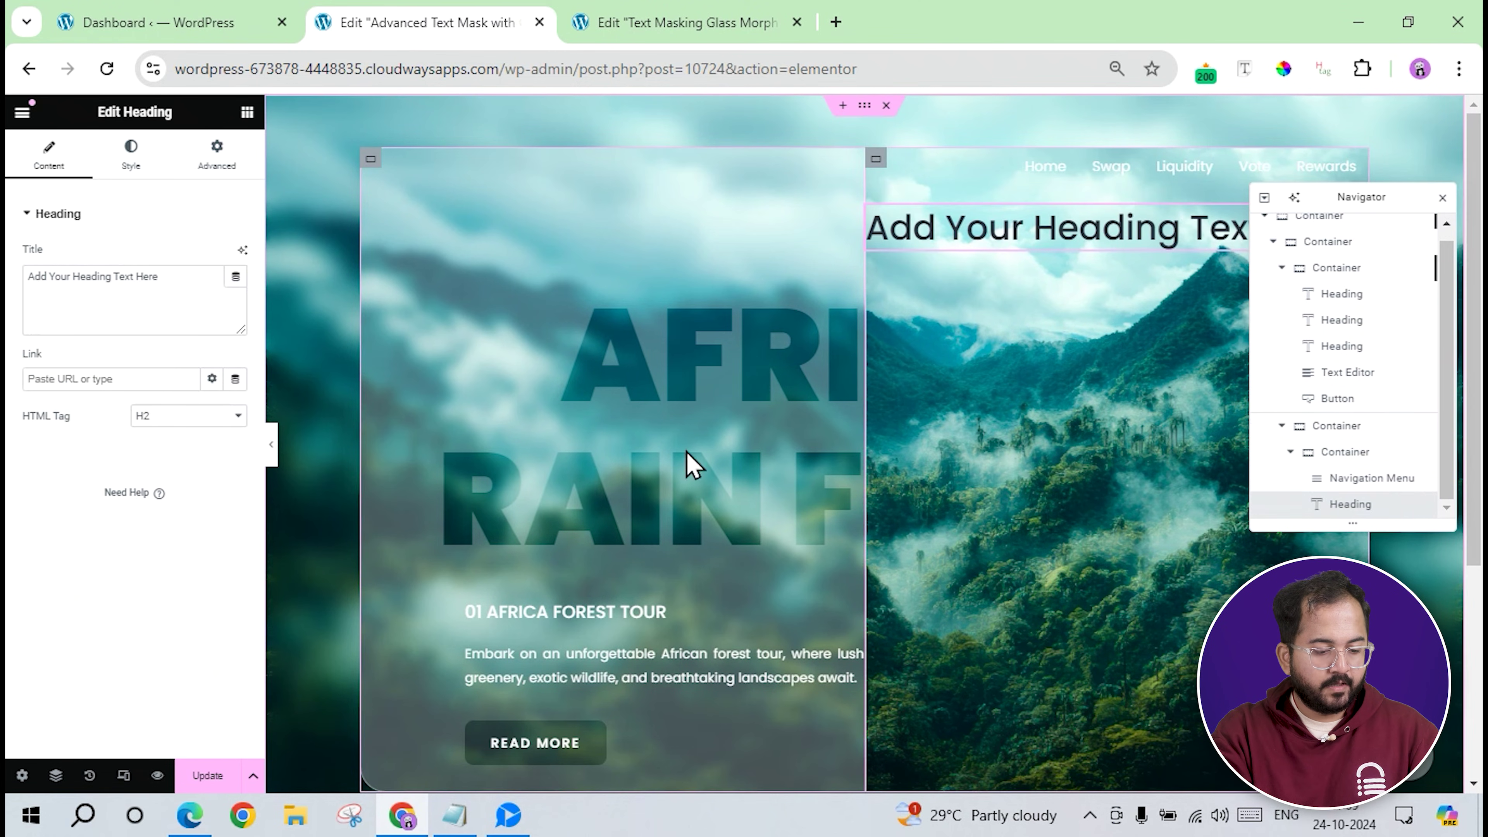
triple_click(70, 277)
text(Can)
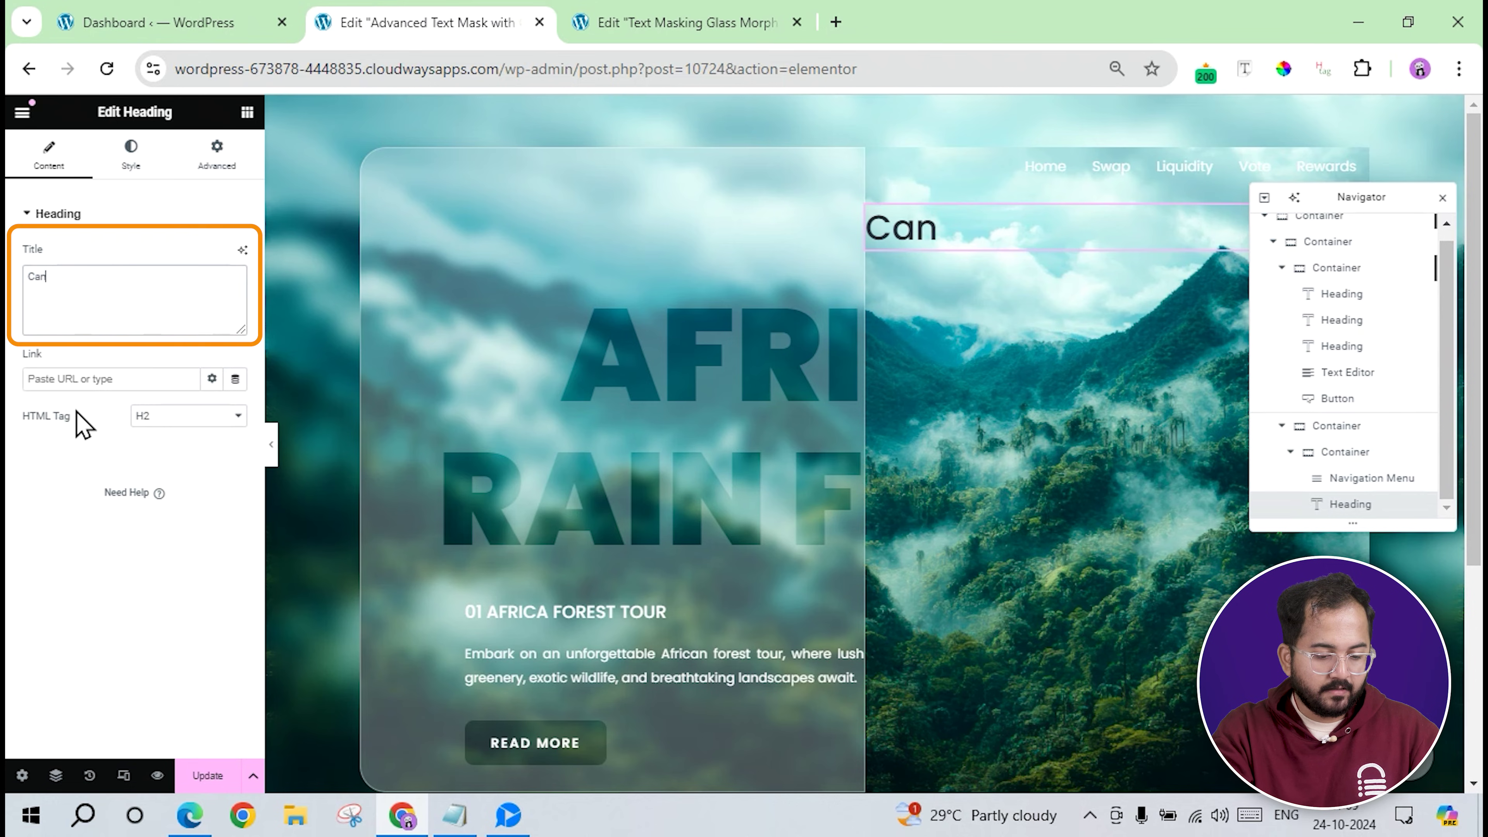
click(130, 153)
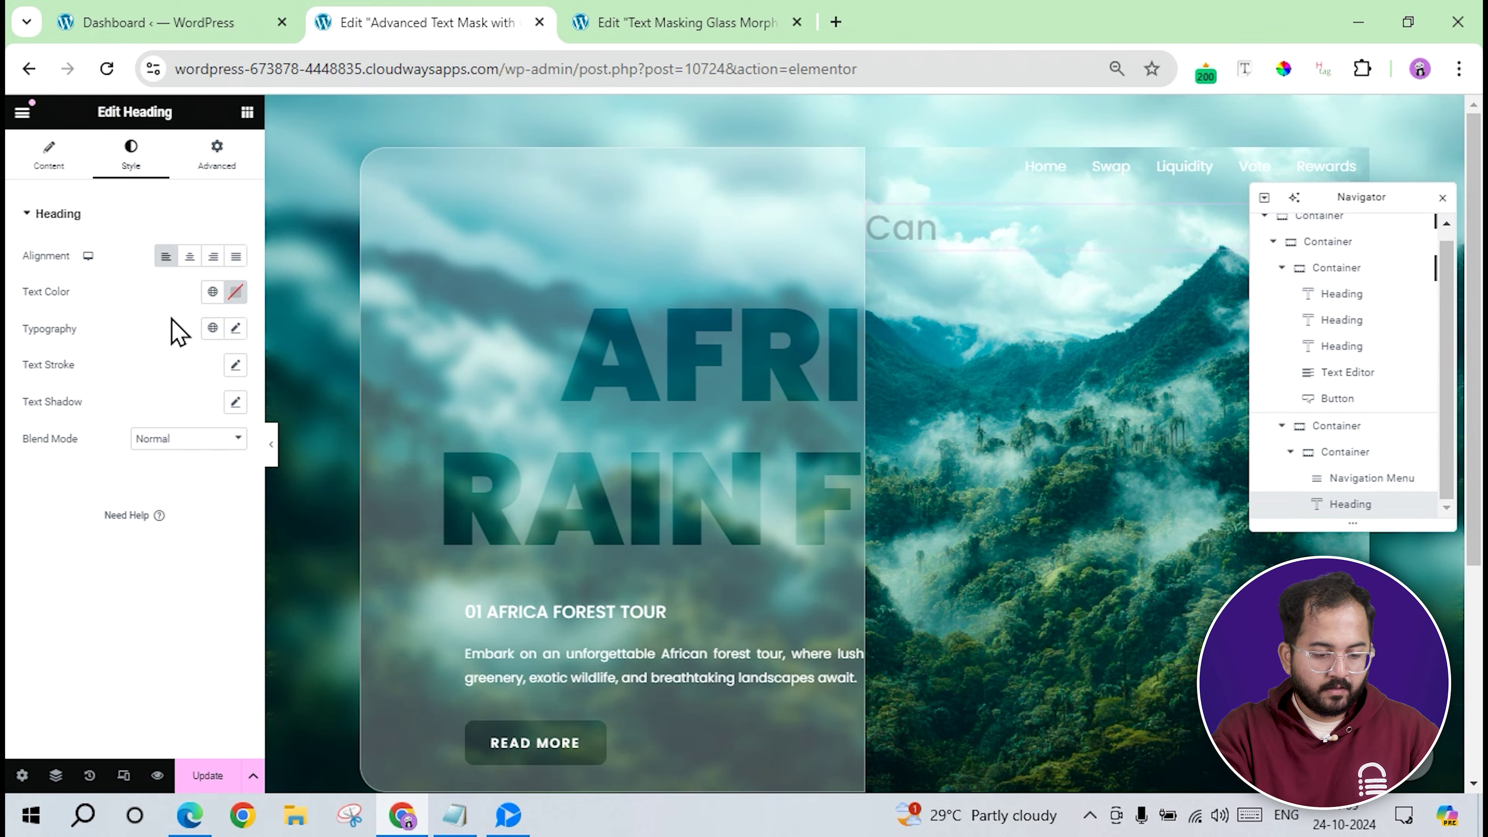
click(235, 291)
click(143, 378)
click(93, 349)
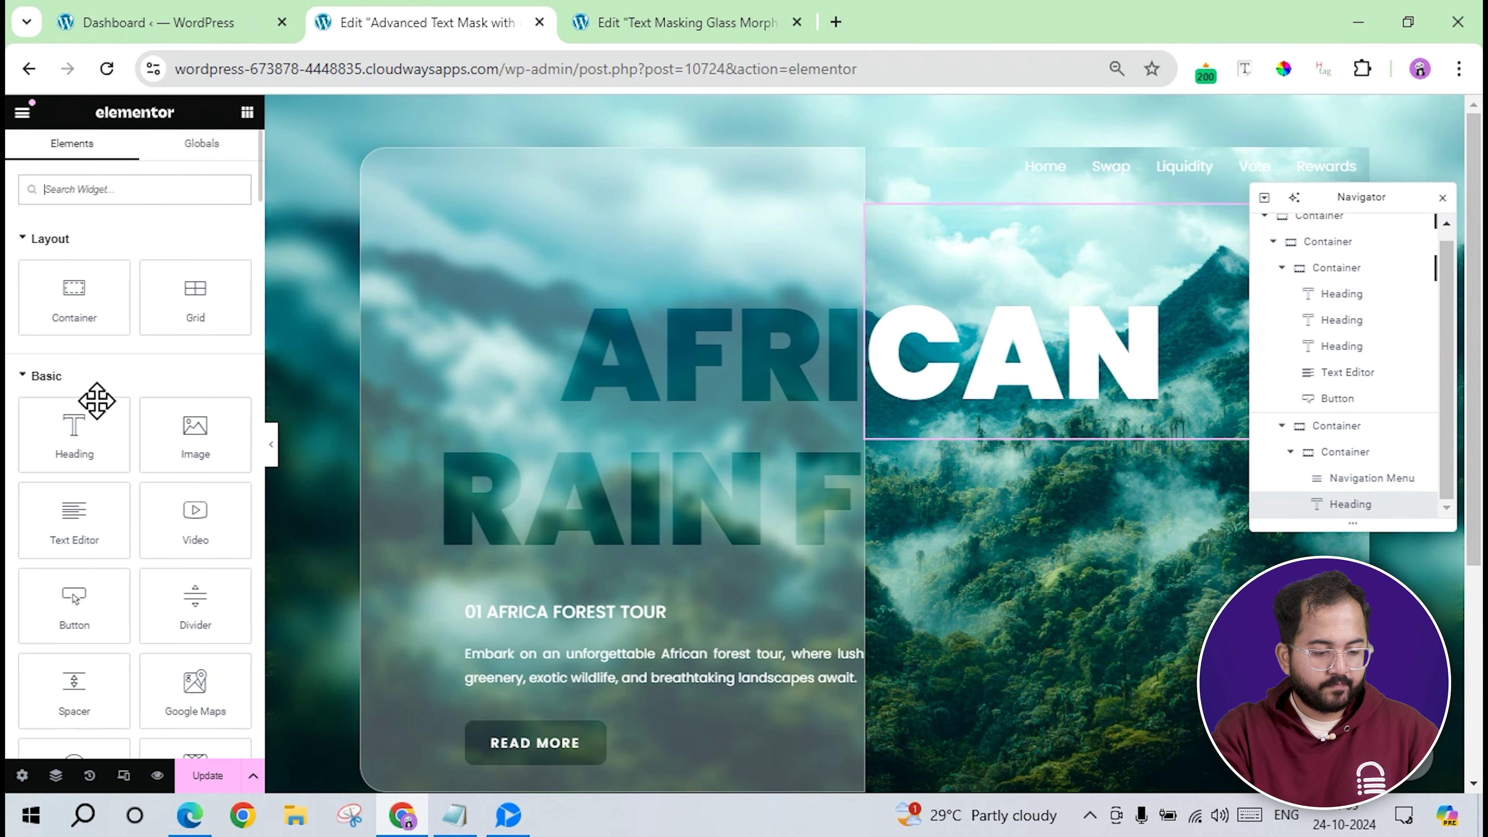
Add an 'OREST' heading beneath CAN with white text, then preview the page.
drag(97, 401, 1066, 419)
text(O)
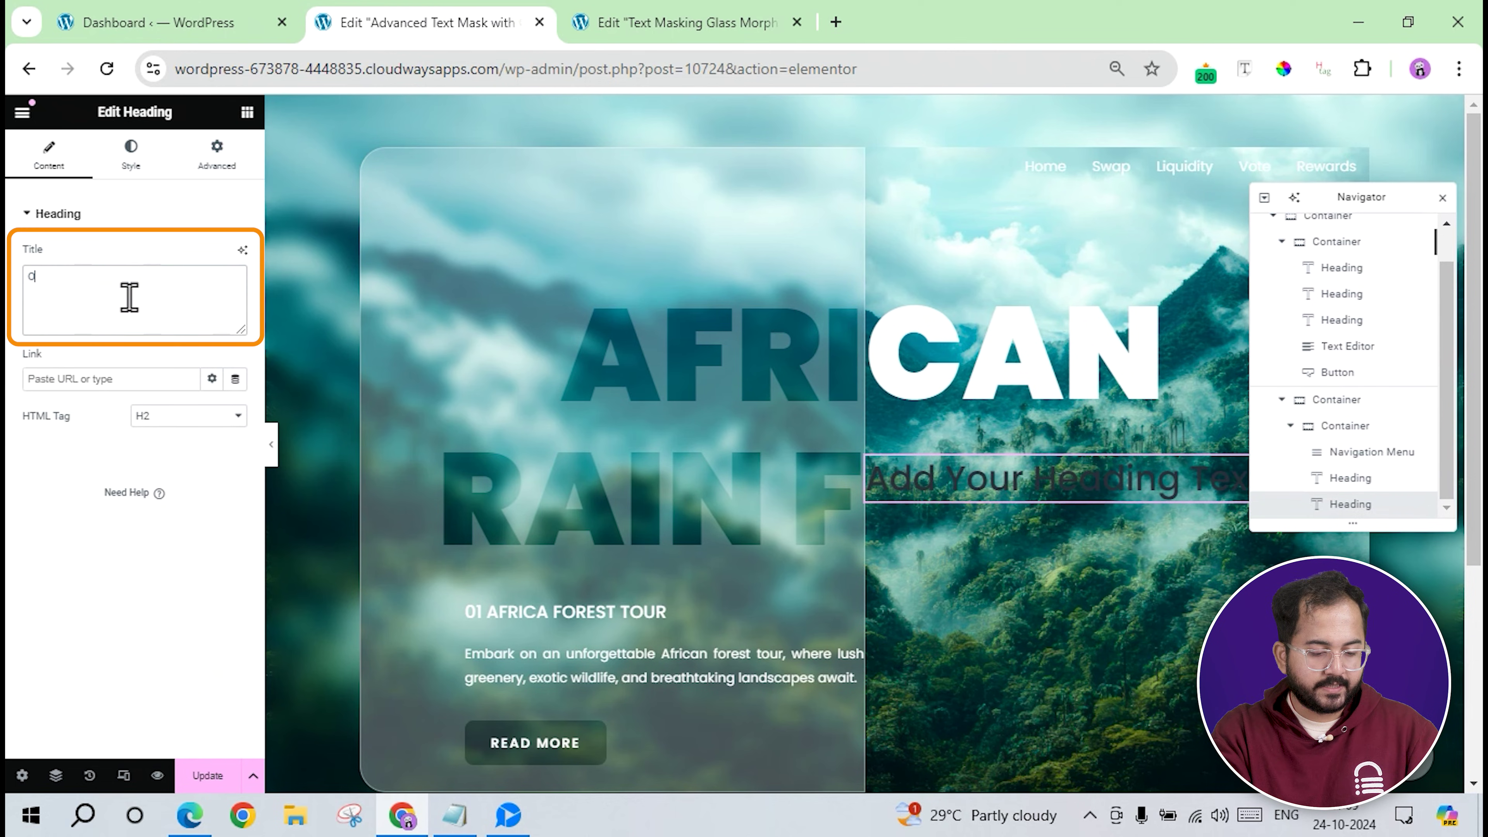
text(REST)
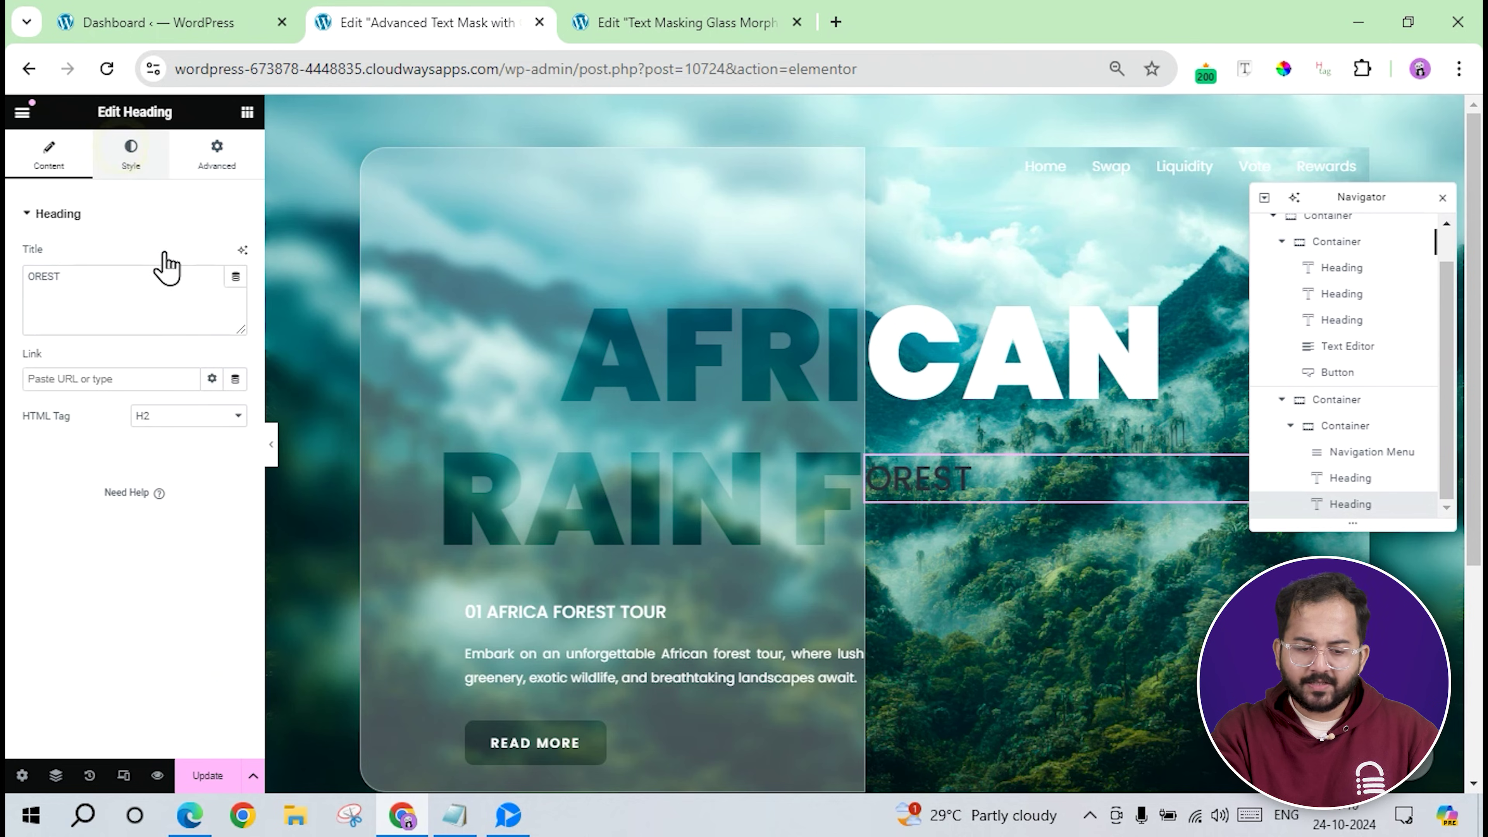
click(131, 156)
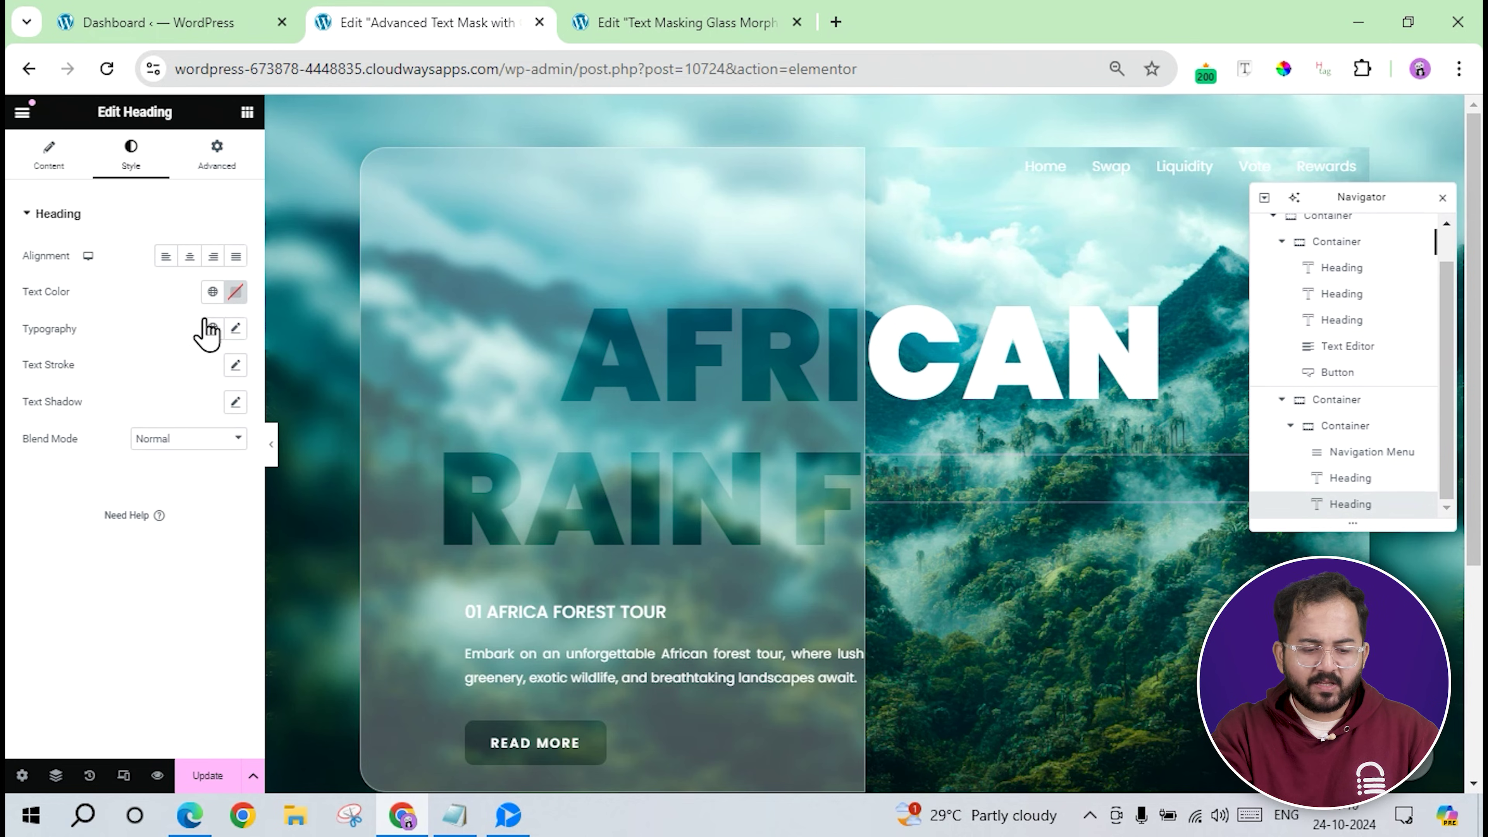
click(234, 292)
drag(180, 416, 97, 346)
click(122, 280)
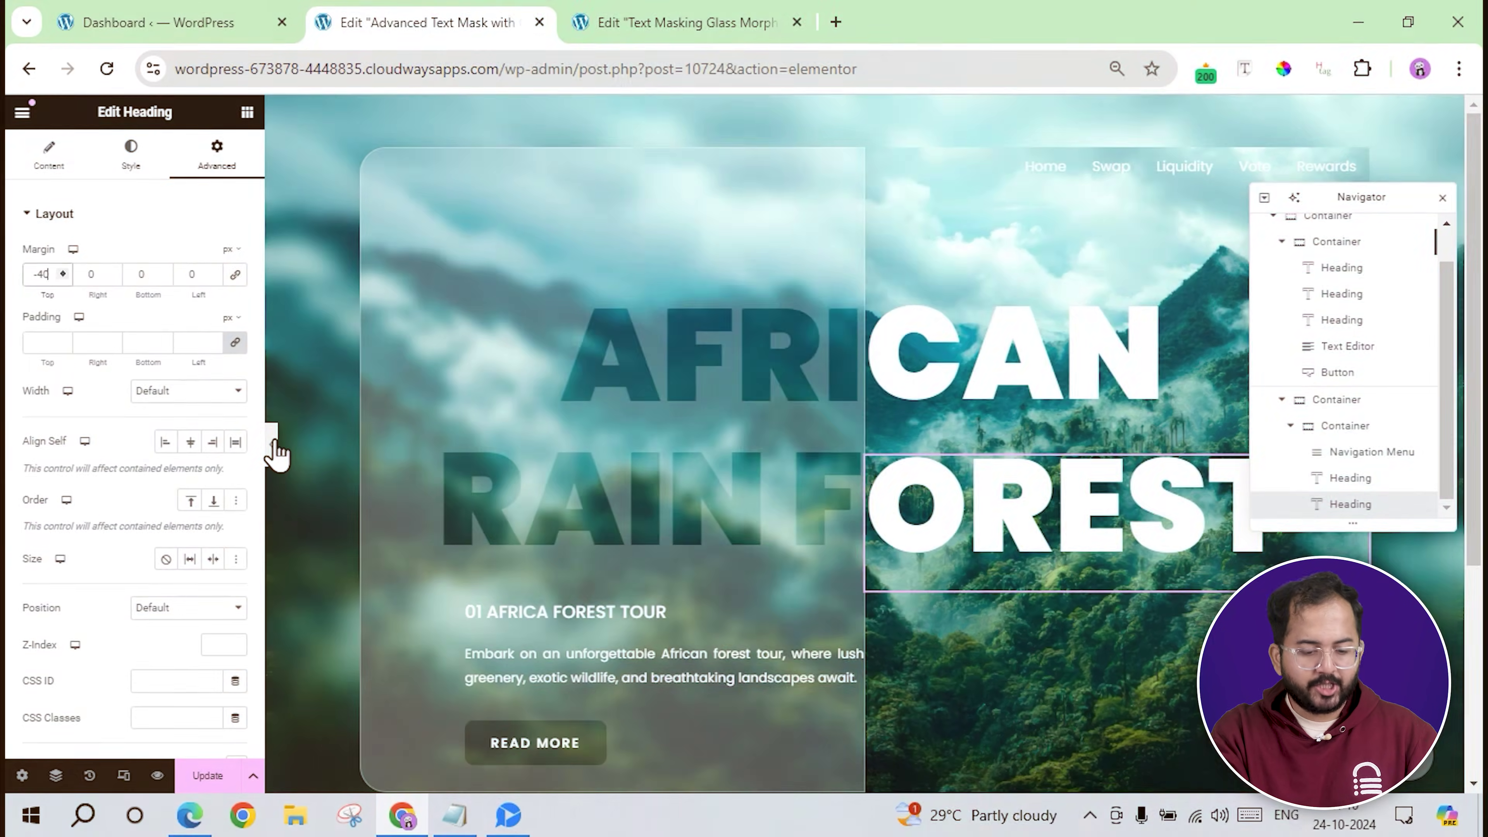
click(270, 451)
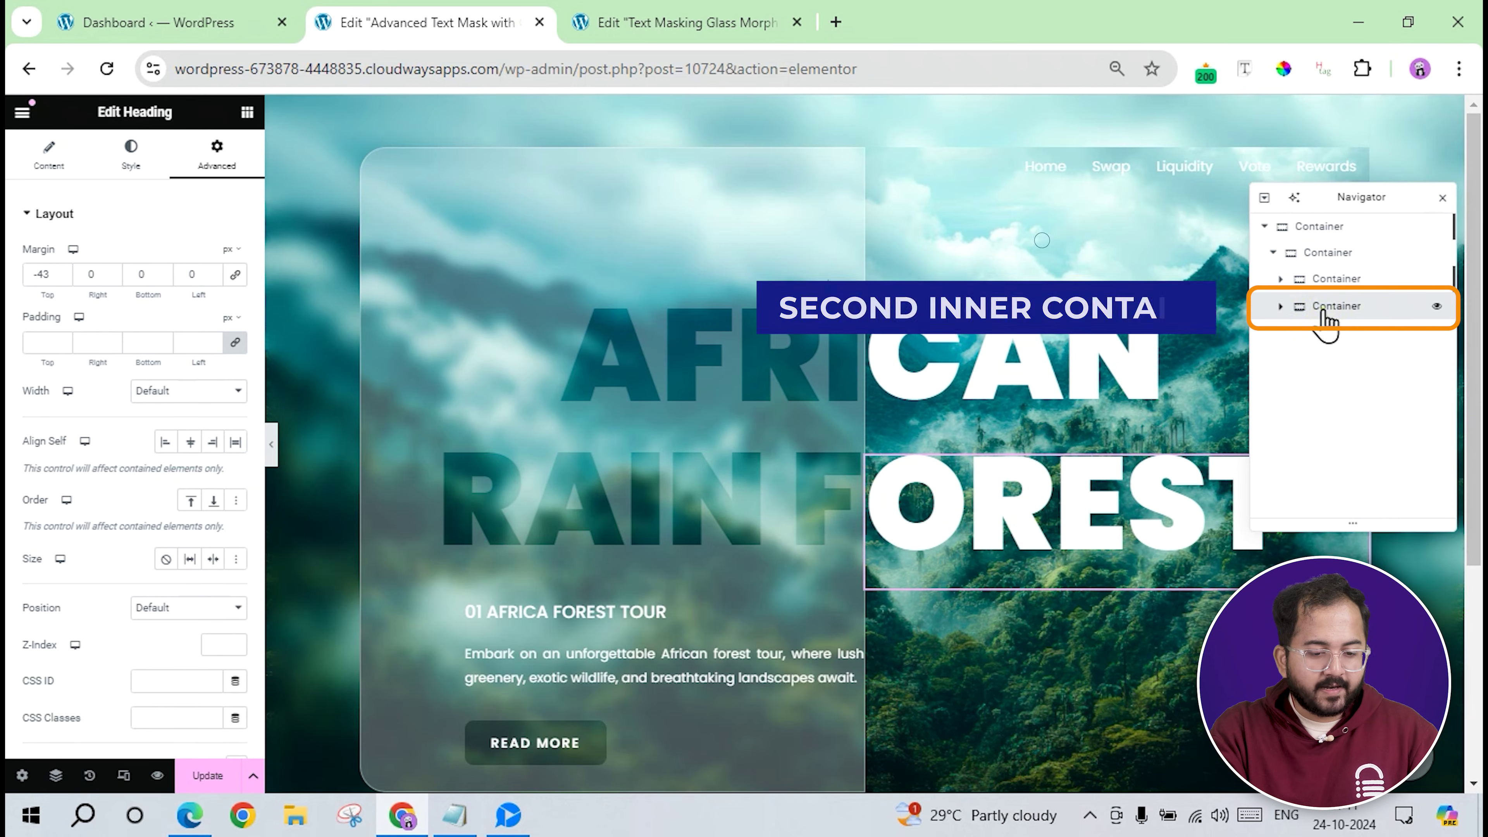
Select the second inner container and expand its Border settings to round its right corners.
click(1326, 311)
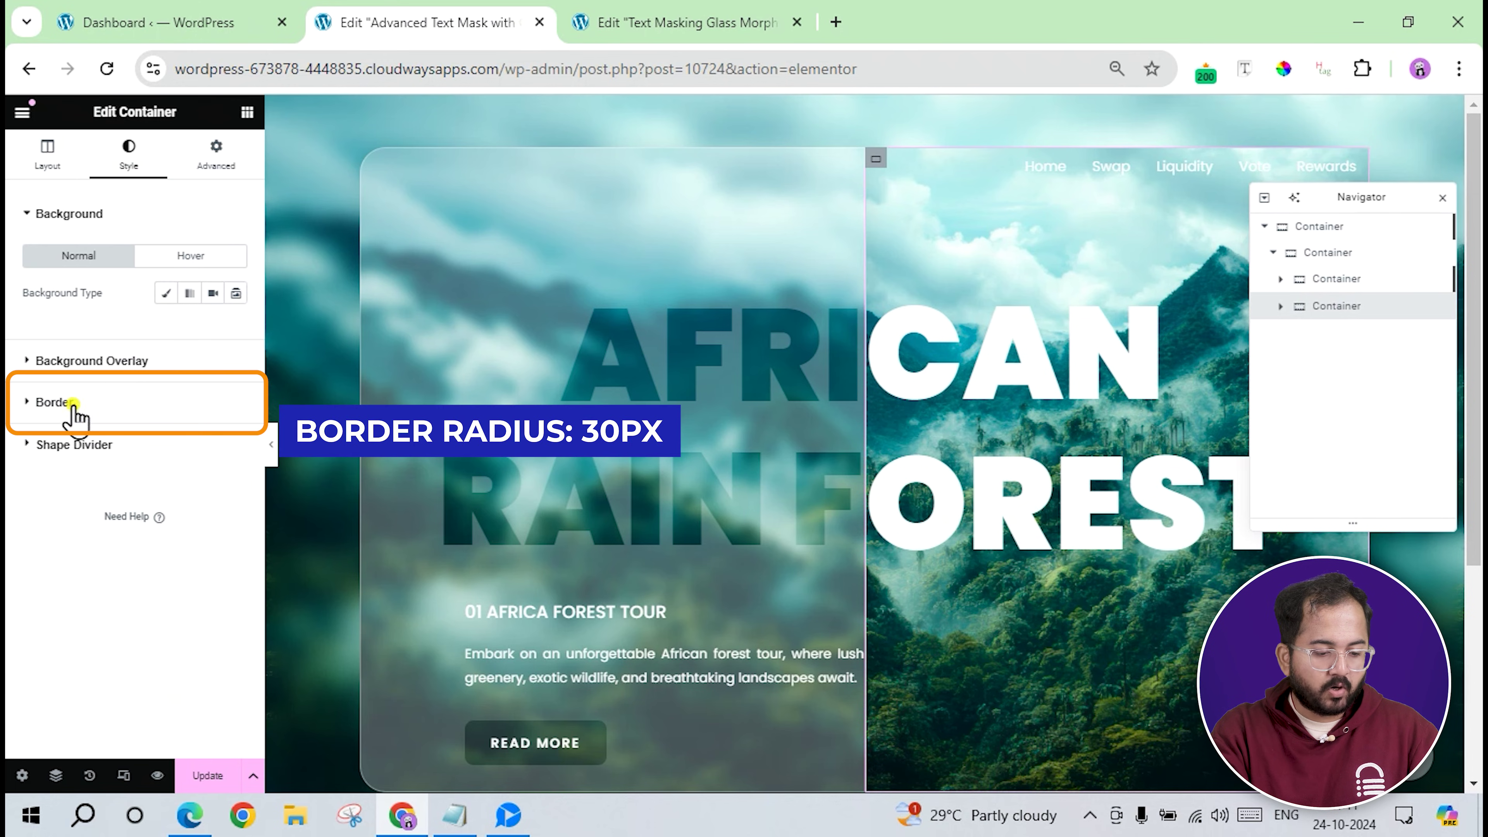
click(73, 410)
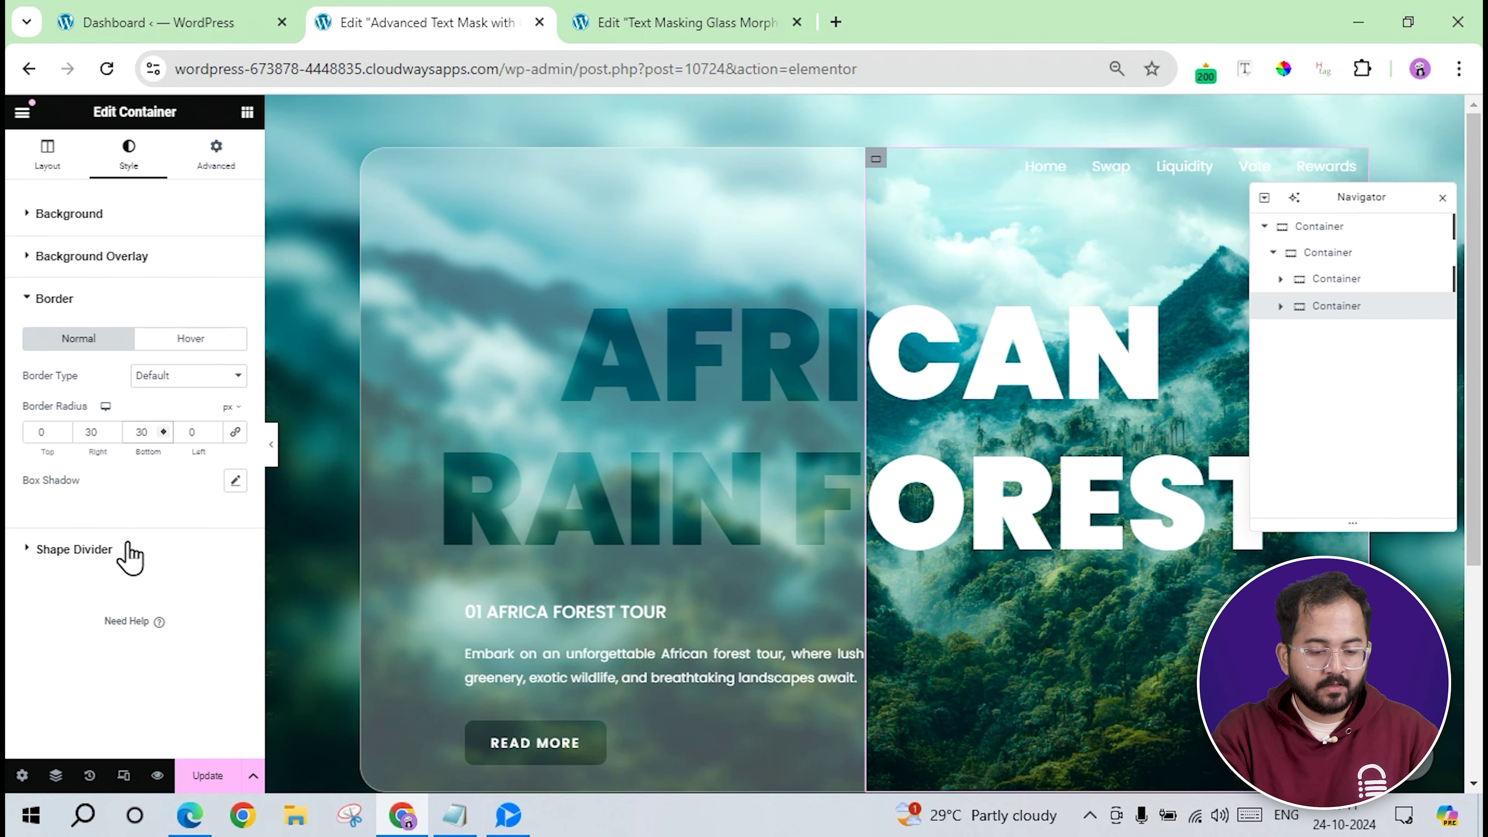
Hide the editor panel and scroll through the finished hero card to review it.
click(272, 454)
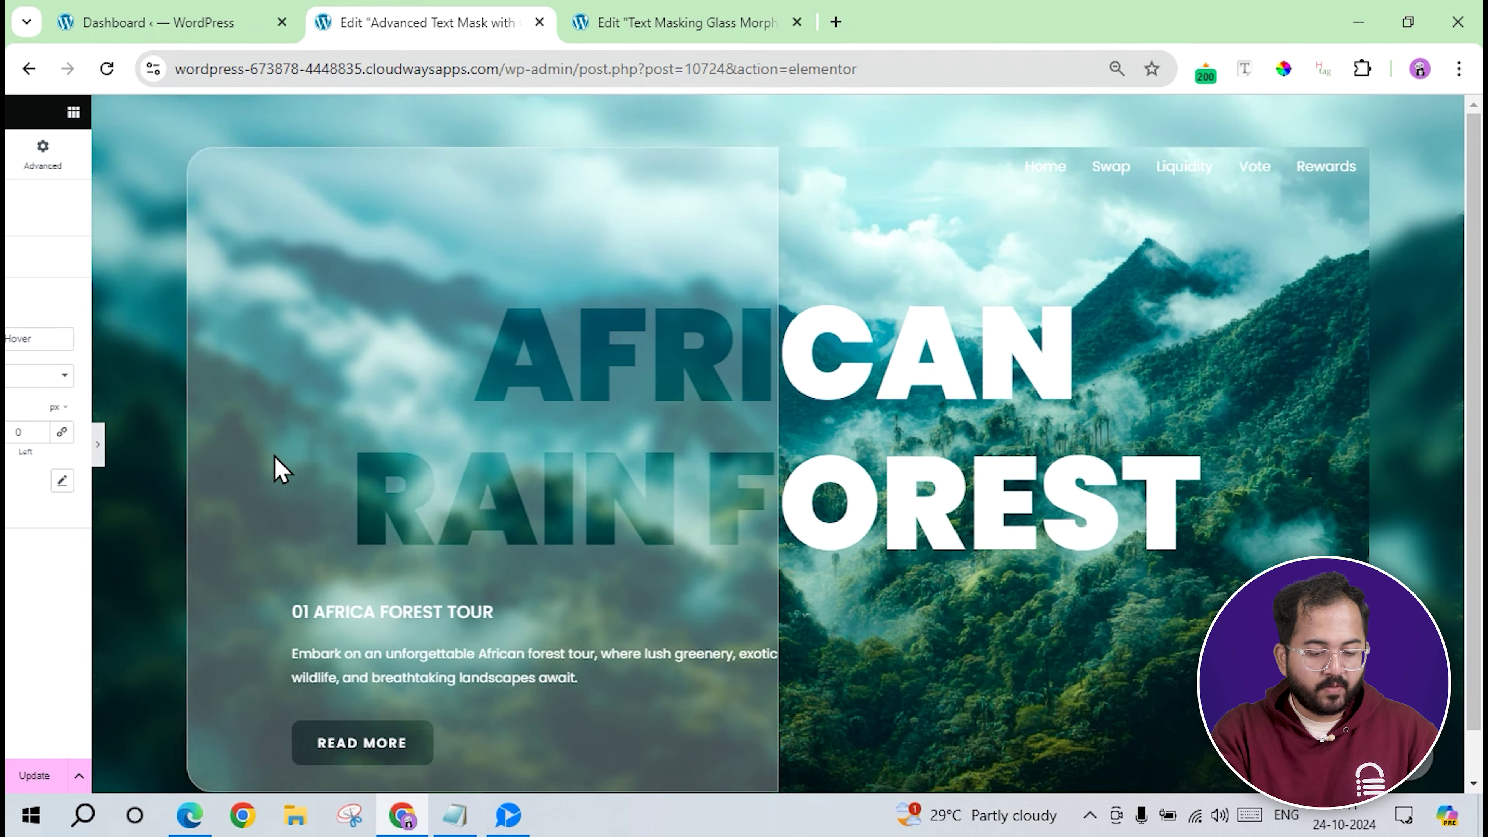
scroll(849, 597, down, 1)
scroll(743, 444, up, 1)
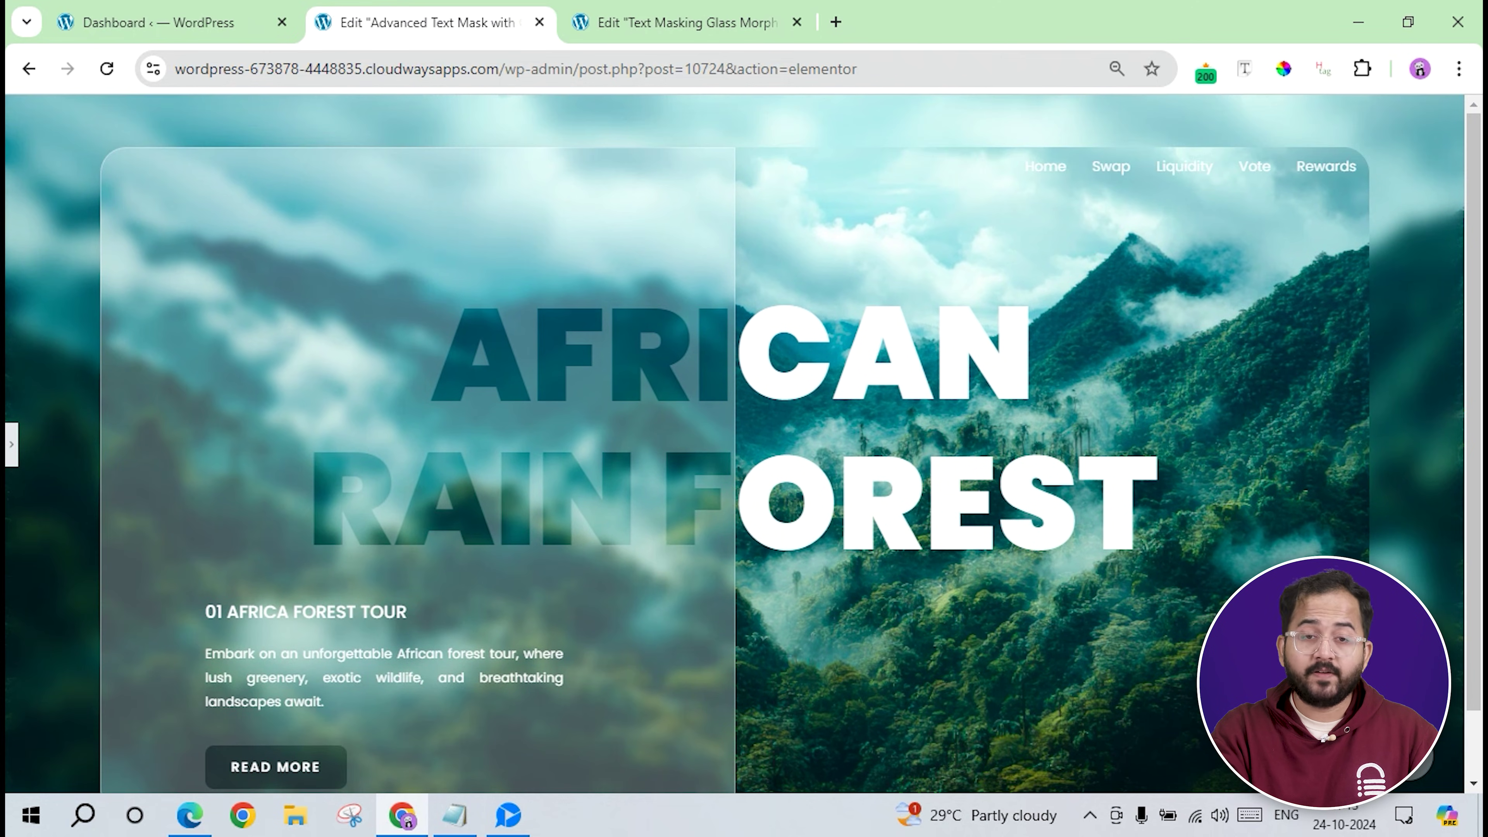
scroll(1174, 450, down, 1)
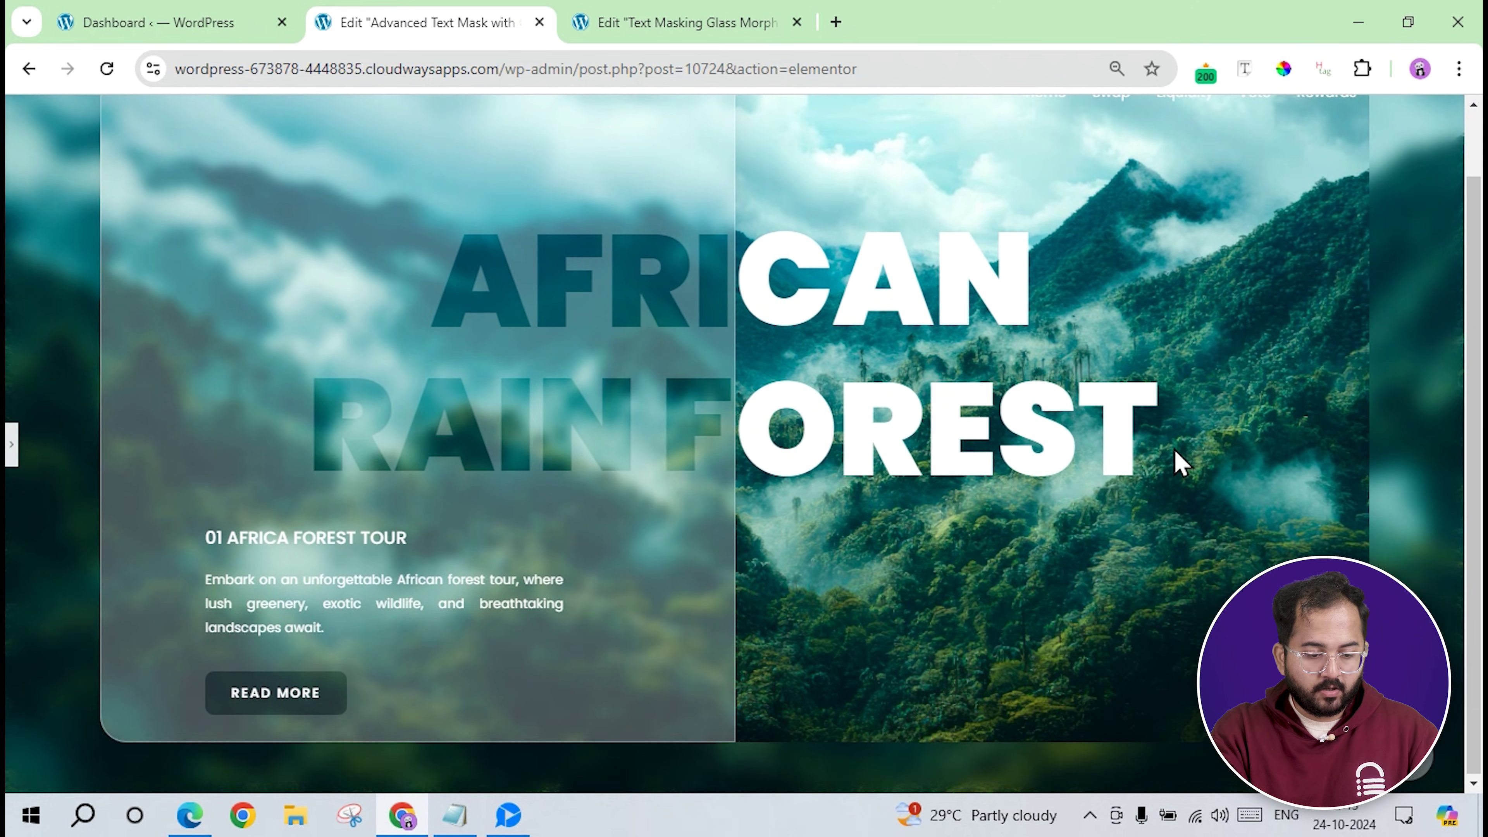
scroll(1174, 450, up, 1)
scroll(1174, 451, down, 1)
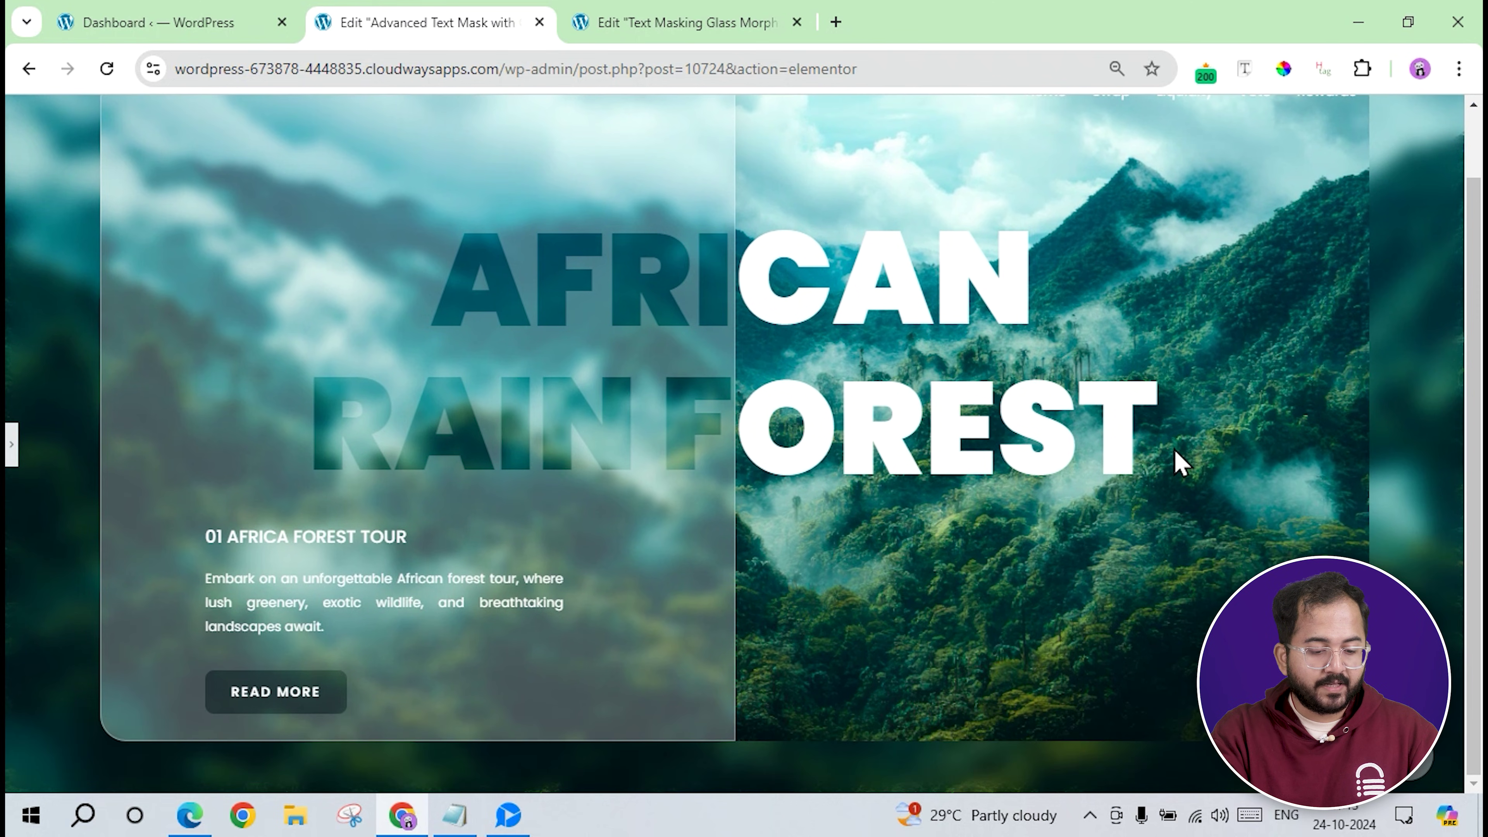